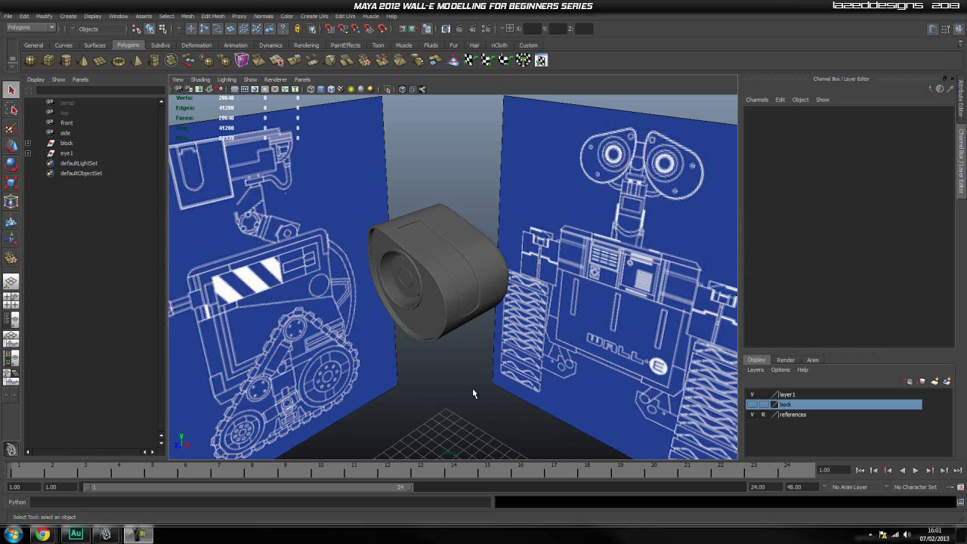
Examine the eye model from several angles against the front and side reference images
alt+drag(455, 383, 509, 363)
alt+right_drag(520, 353, 561, 366)
alt+drag(561, 366, 437, 360)
click(437, 359)
alt+drag(345, 370, 485, 381)
scroll(486, 376, down, 2)
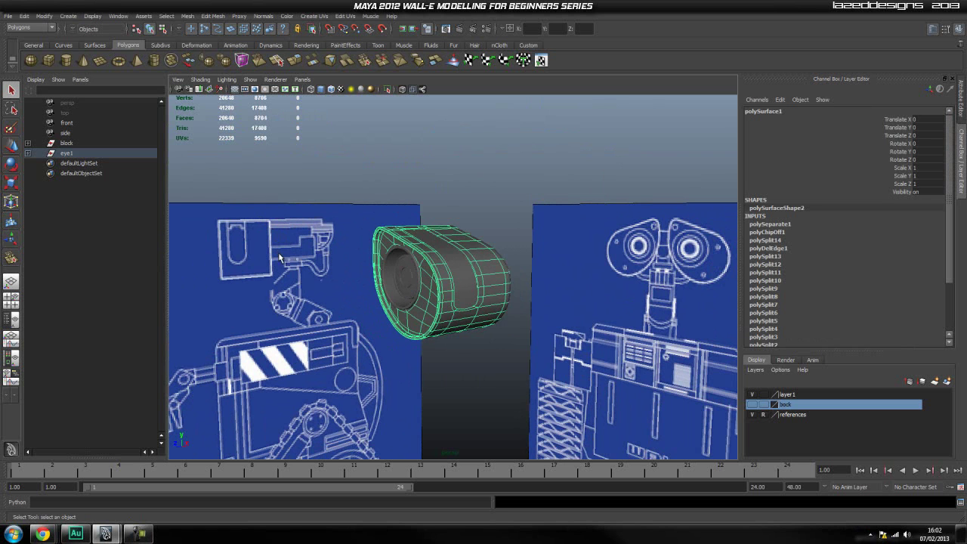
click(530, 368)
scroll(512, 371, up, 4)
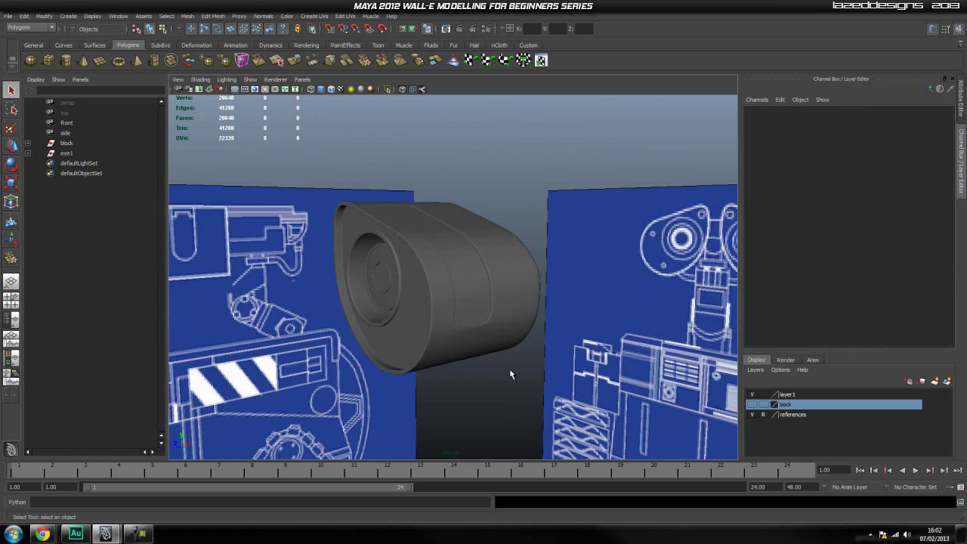
Switch the eye's outer casing to unsmoothed polygon display
alt+drag(604, 369, 509, 364)
click(509, 363)
key(1)
click(611, 359)
alt+drag(612, 359, 512, 322)
click(511, 323)
scroll(528, 332, up, 4)
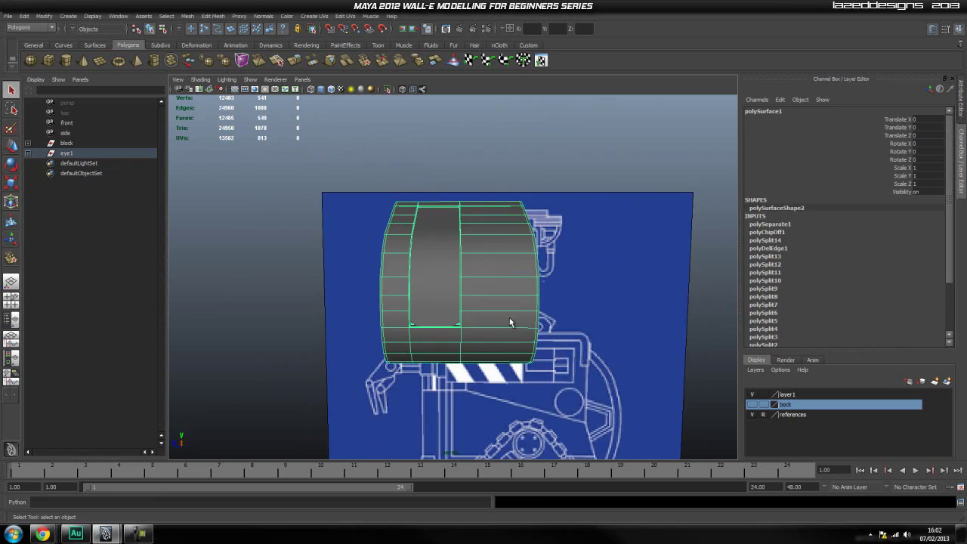
Select all faces on the flat back end of the eye casing, working in the side view
alt+drag(591, 352, 557, 358)
alt+drag(359, 294, 457, 297)
alt+drag(390, 284, 482, 320)
scroll(497, 352, down, 2)
key(space)
scroll(574, 361, down, 5)
alt+middle_drag(583, 402, 562, 356)
right_click(462, 316)
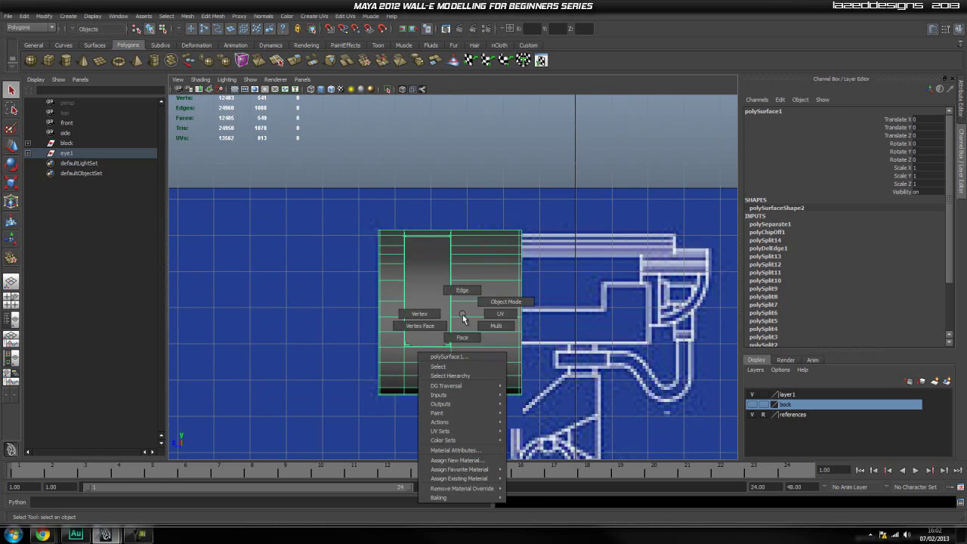
right_drag(462, 336, 461, 339)
drag(346, 188, 631, 442)
drag(333, 204, 521, 450)
key(space)
drag(459, 311, 460, 290)
alt+drag(606, 342, 621, 358)
scroll(605, 356, up, 4)
scroll(591, 356, down, 2)
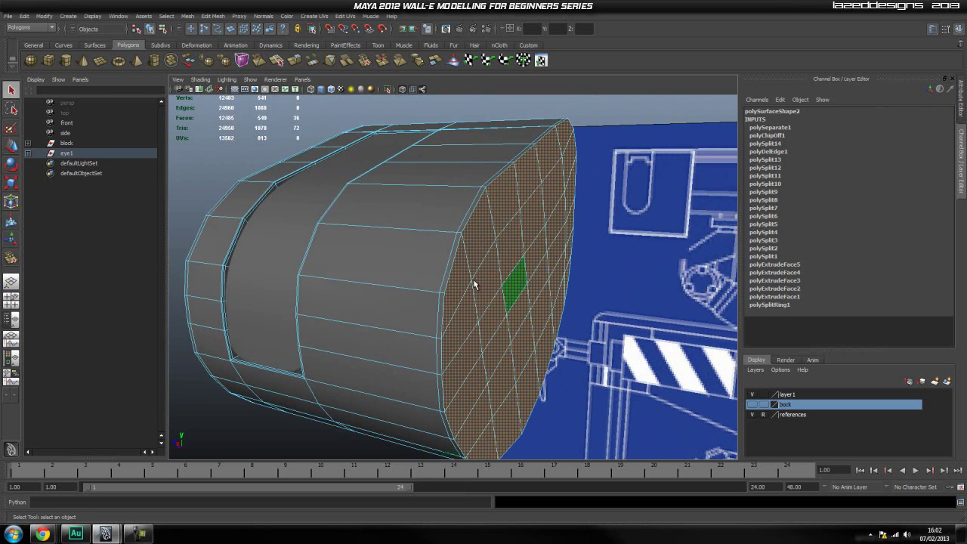
Extrude the selected back faces and scale them inward to leave a narrow rim
click(212, 16)
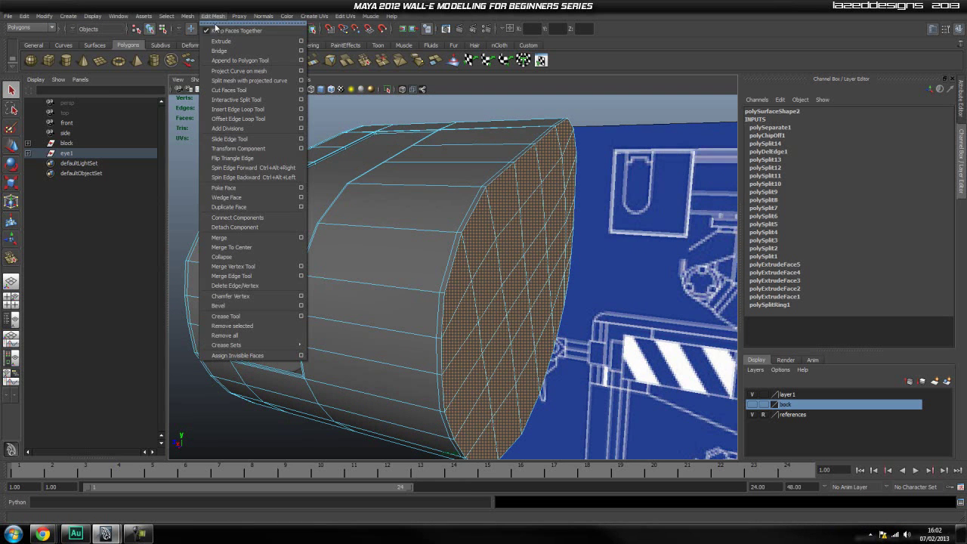
click(226, 21)
drag(385, 90, 669, 115)
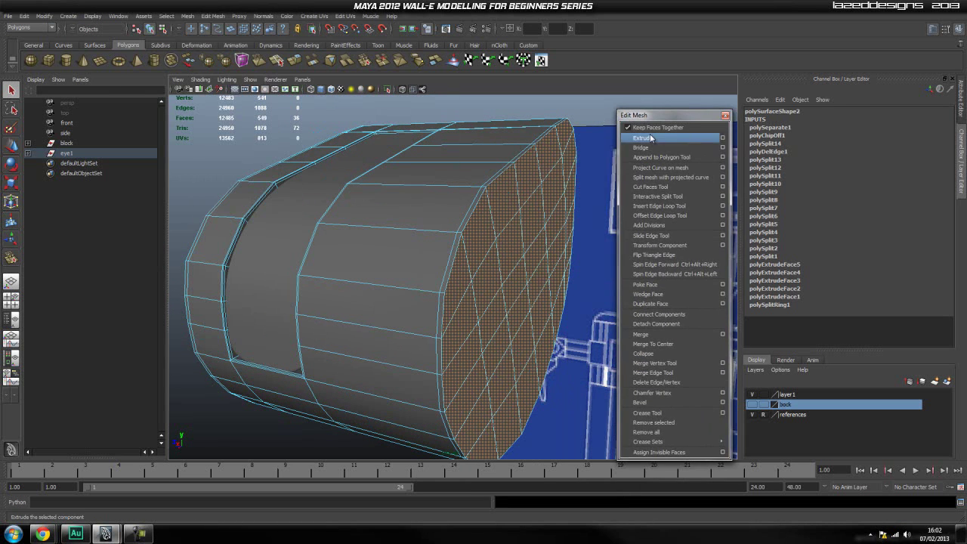
click(642, 138)
alt+drag(542, 208, 495, 204)
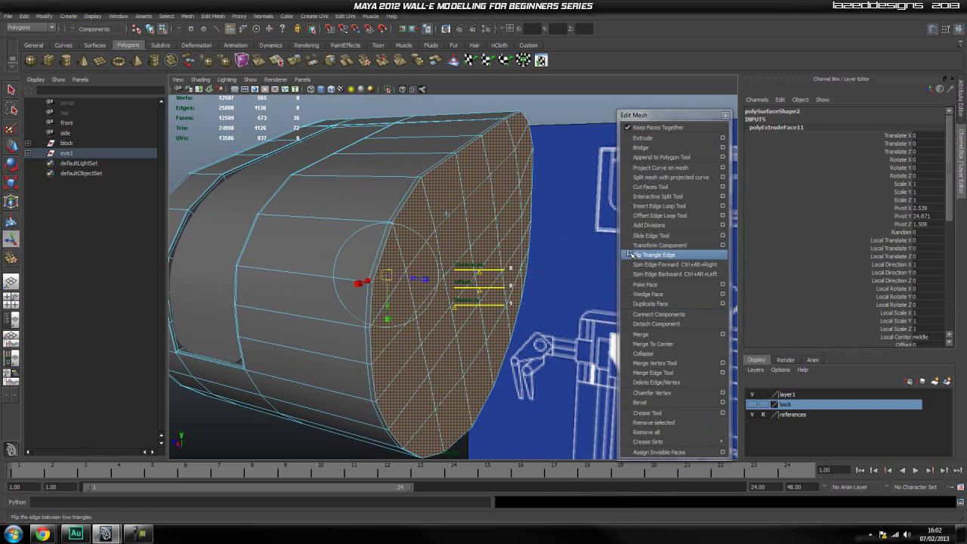
key(r)
drag(471, 277, 454, 318)
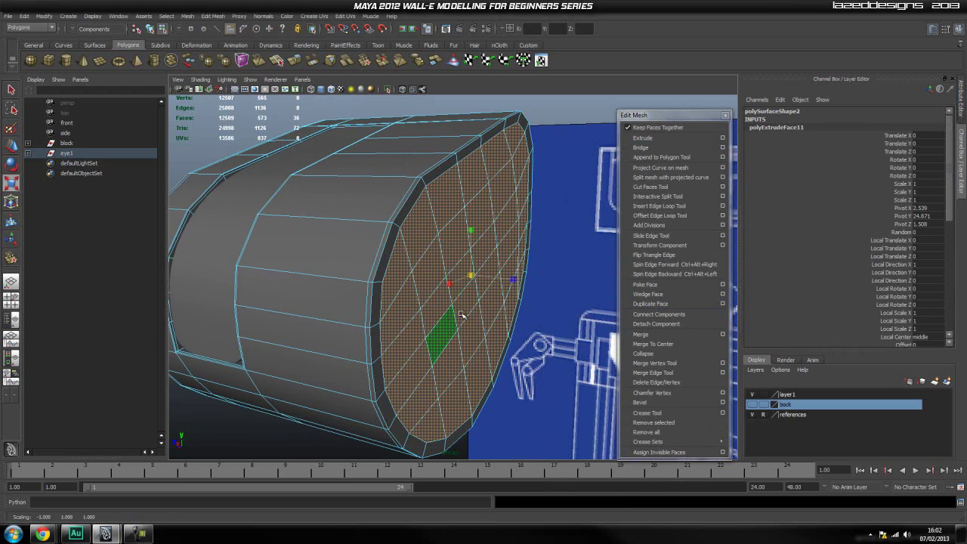
Extrude the casing's inset back faces again with a thickness of 0.03
click(642, 138)
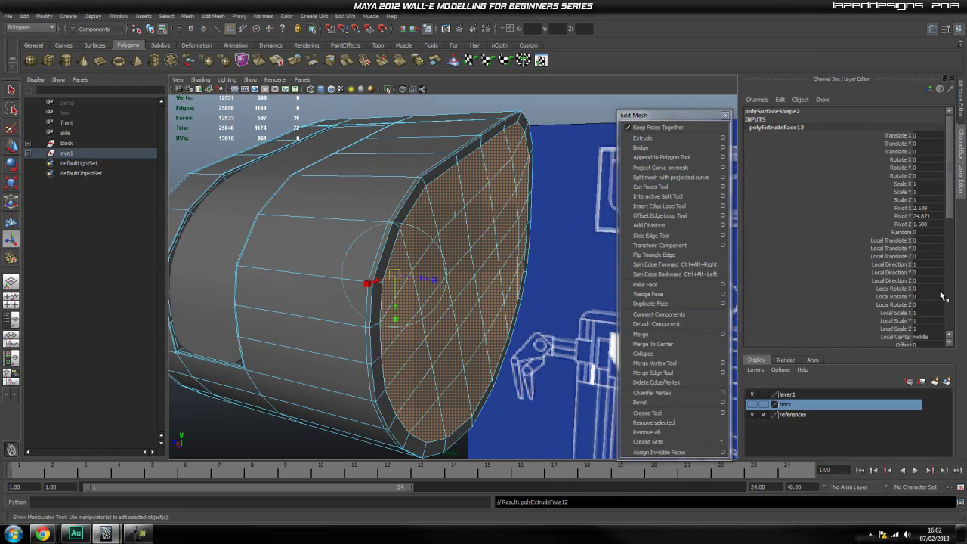
scroll(941, 297, down, 3)
click(903, 326)
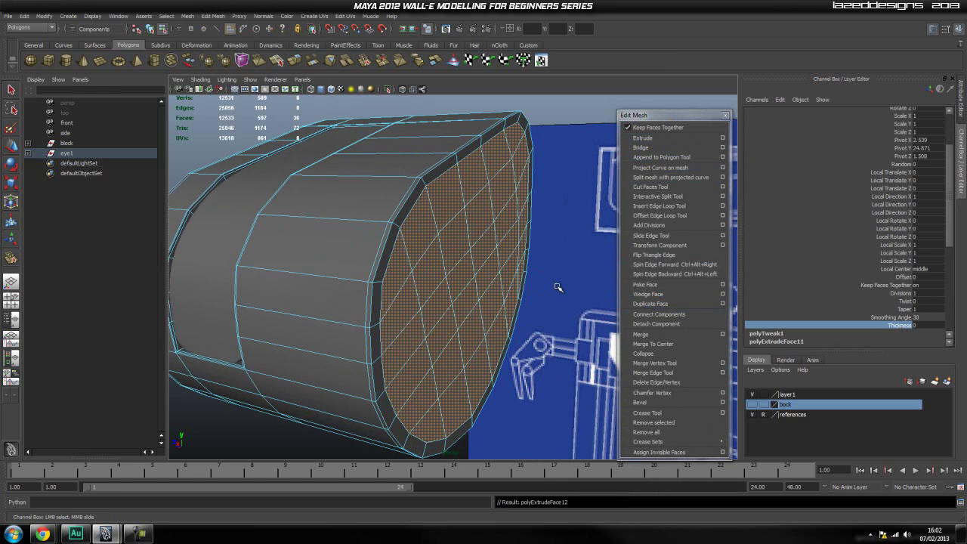
middle_drag(556, 286, 557, 286)
click(930, 91)
click(930, 90)
click(933, 90)
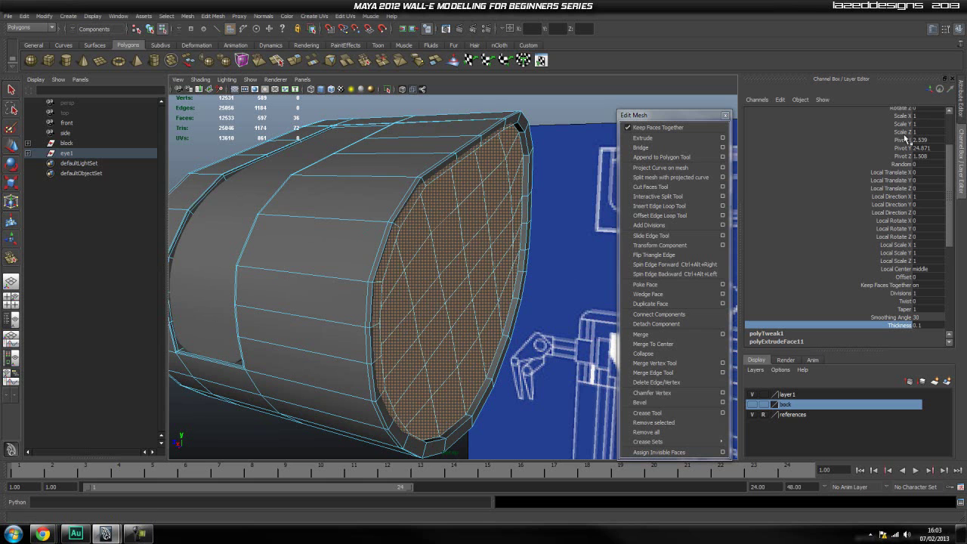
middle_drag(537, 260, 531, 263)
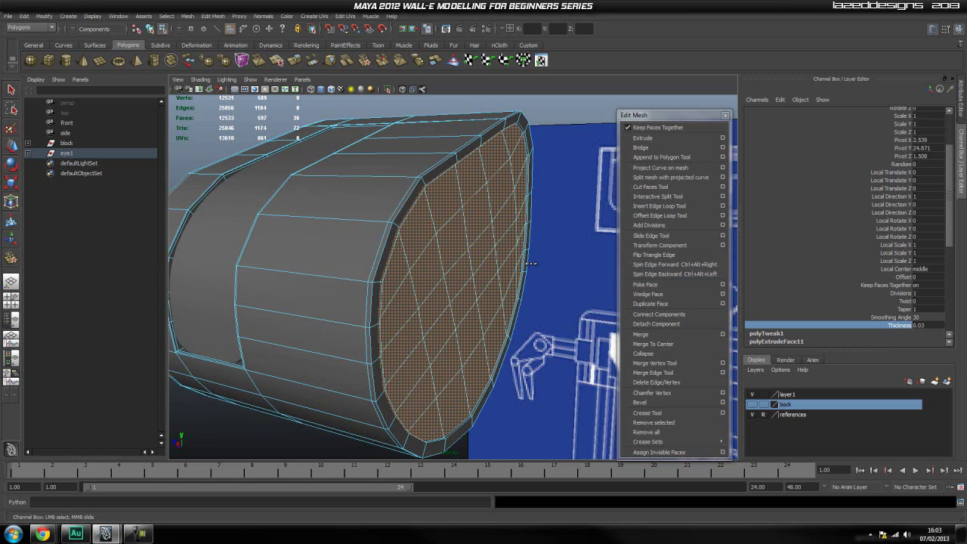
Extrude the inset back faces with a thickness of 0.13, and once more with a local Z translation of 0.019
click(663, 137)
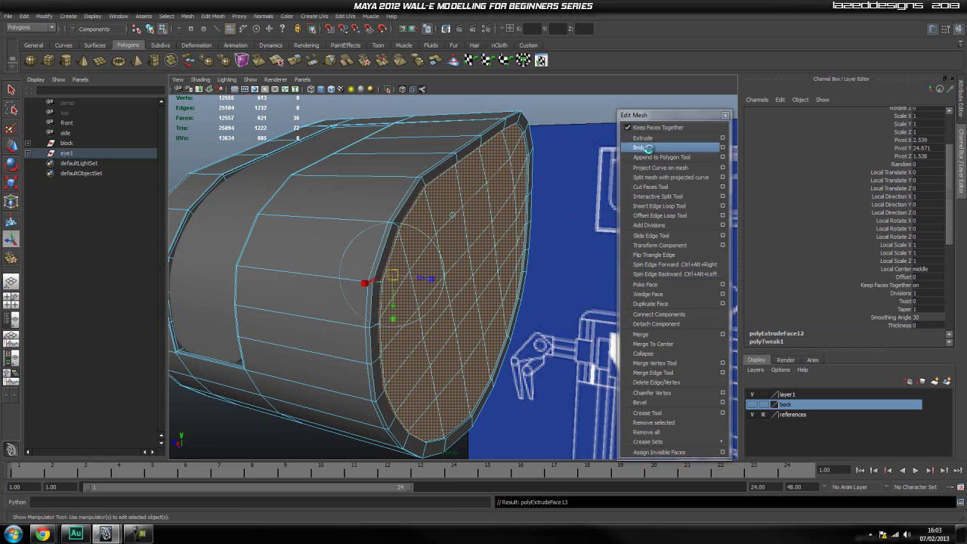
scroll(880, 318, down, 3)
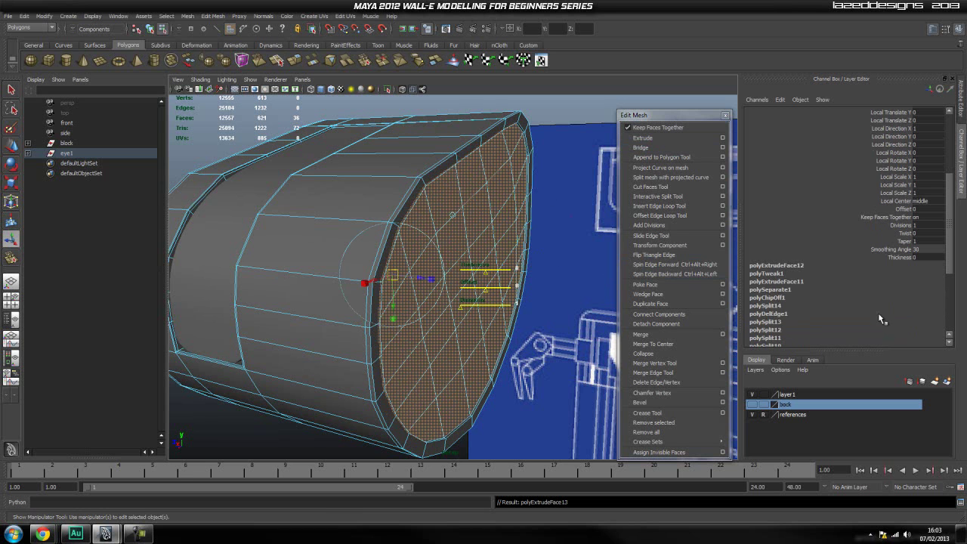
click(899, 257)
middle_drag(561, 232, 568, 236)
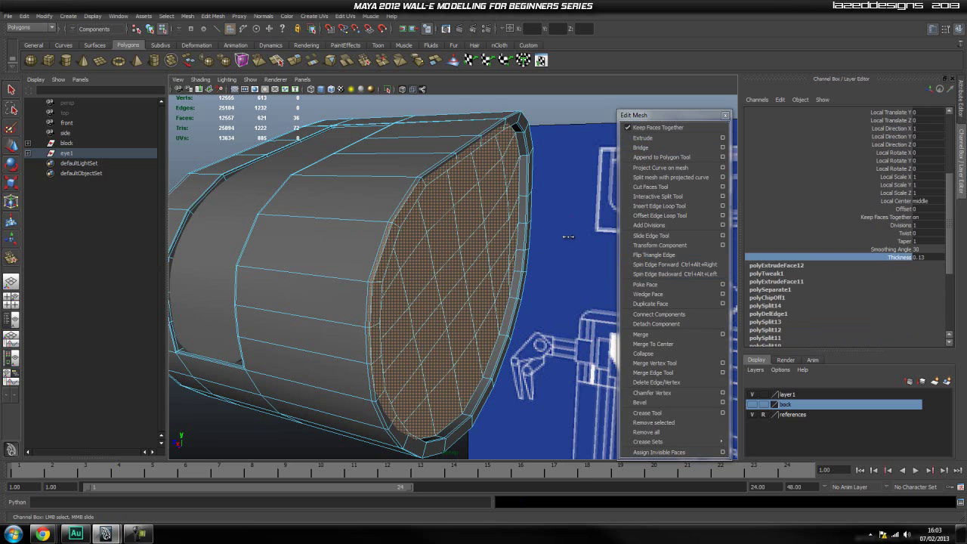
click(643, 137)
middle_drag(562, 220, 563, 220)
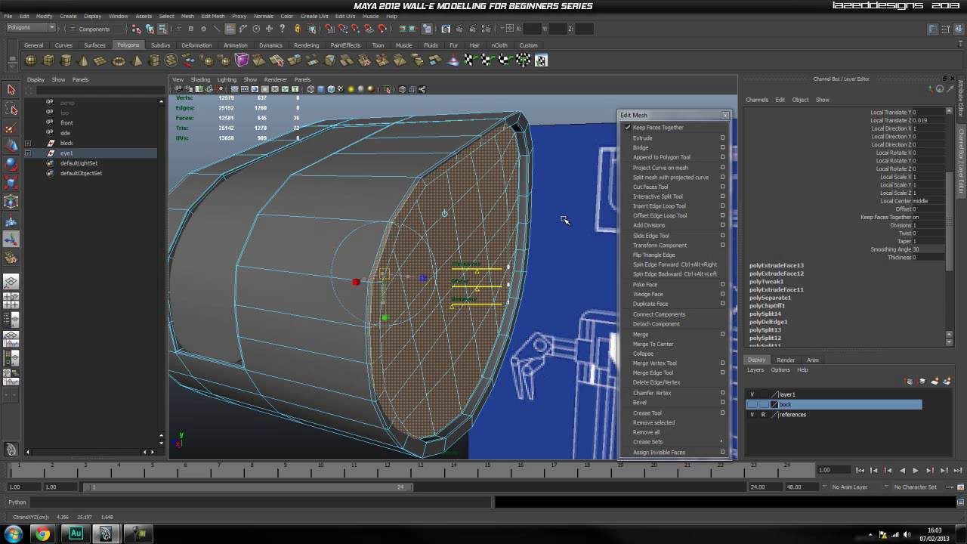
Extrude the recessed back faces once more with an offset of 0.02
click(654, 138)
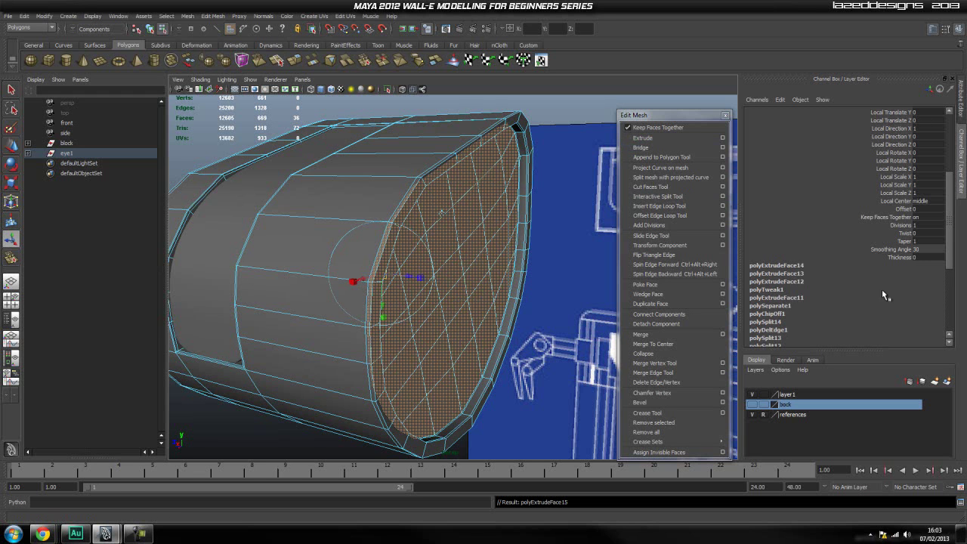
click(905, 210)
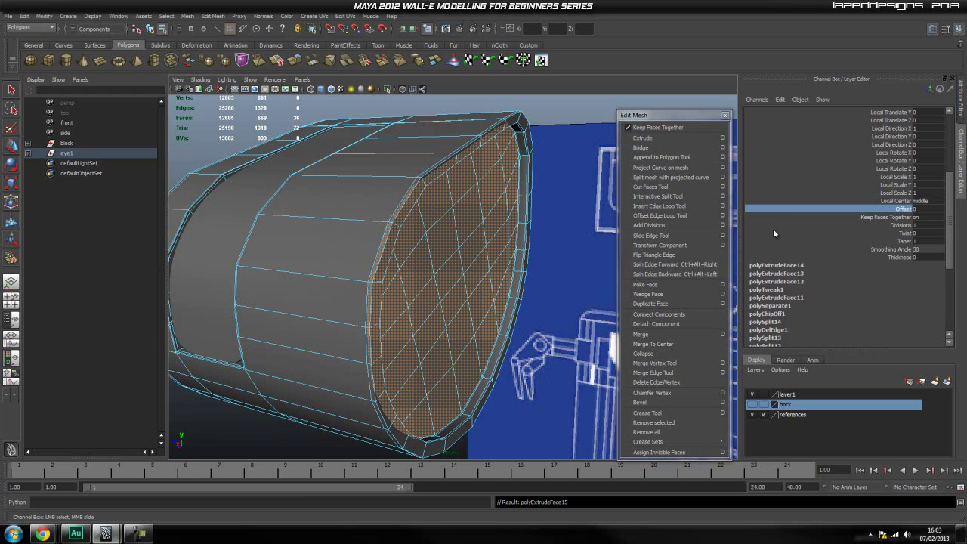
middle_drag(586, 205, 589, 207)
alt+right_drag(538, 223, 595, 224)
alt+drag(595, 224, 505, 242)
alt+right_drag(344, 206, 361, 207)
alt+middle_drag(361, 207, 432, 265)
alt+right_drag(431, 265, 450, 261)
middle_drag(535, 236, 535, 236)
Return to object mode and check the casing's back end in smooth preview before restoring the unsmoothed display
alt+drag(535, 236, 565, 276)
alt+right_drag(565, 277, 457, 256)
right_drag(355, 216, 408, 207)
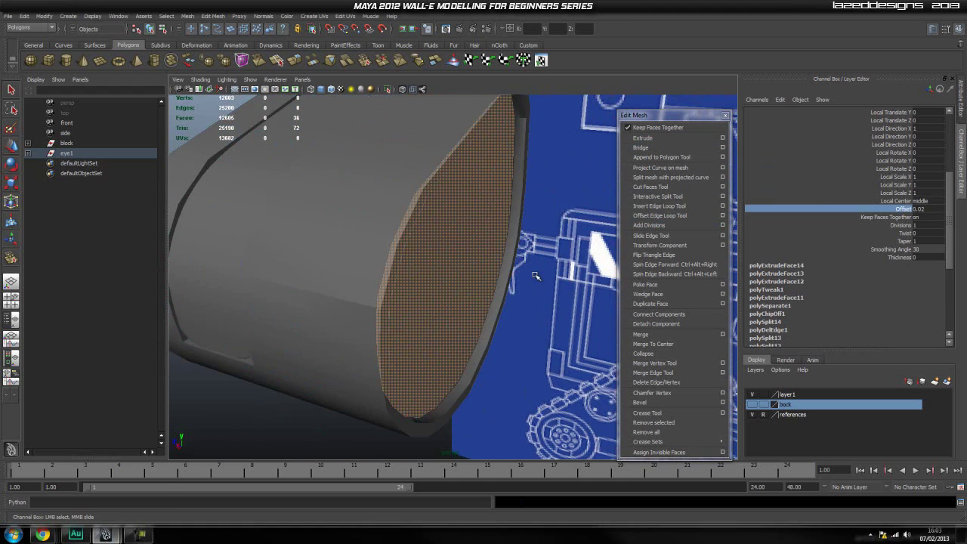
click(536, 275)
click(330, 229)
key(3)
scroll(521, 306, down, 3)
click(531, 308)
scroll(549, 318, up, 5)
alt+drag(550, 322, 572, 301)
alt+right_drag(573, 300, 506, 302)
click(382, 302)
scroll(368, 302, up, 1)
key(1)
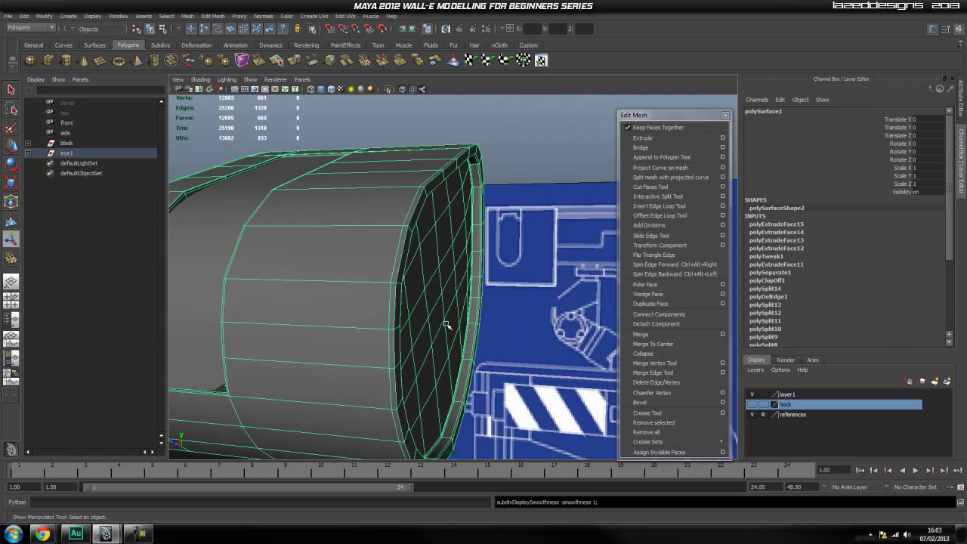
Insert two supporting edge loops around the rim of the casing's back end
click(545, 319)
scroll(404, 282, up, 1)
click(363, 272)
scroll(361, 272, up, 1)
alt+drag(361, 272, 322, 260)
alt+middle_drag(322, 260, 337, 258)
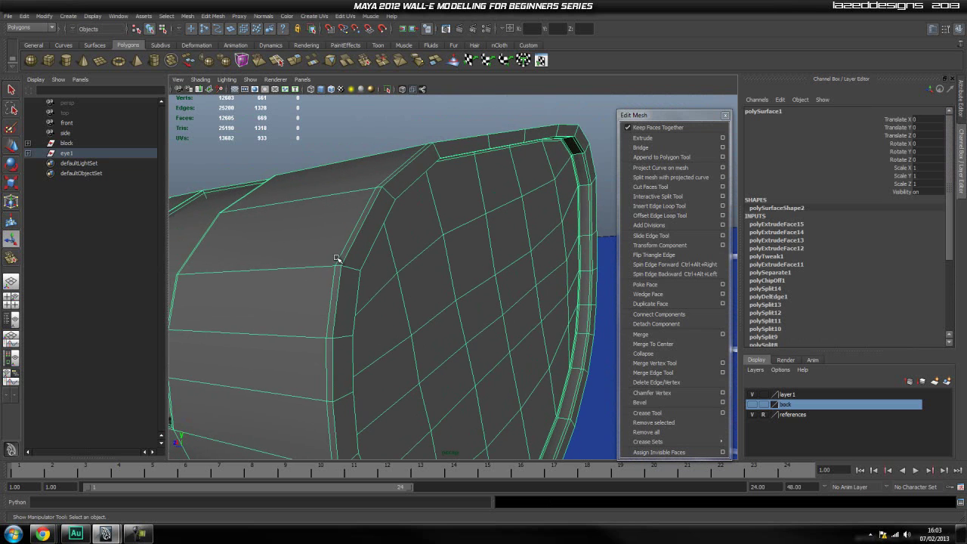
click(661, 206)
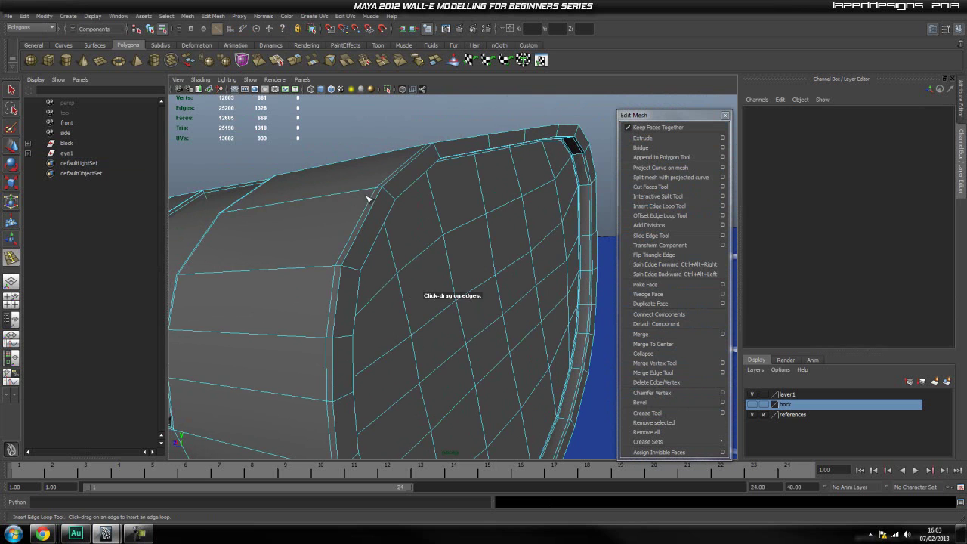
click(387, 194)
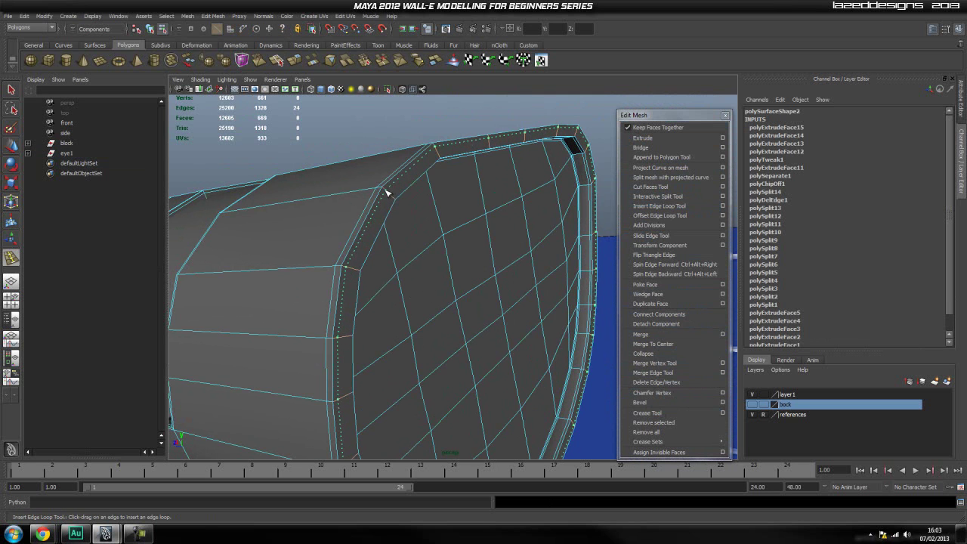
drag(387, 194, 322, 229)
scroll(396, 226, up, 4)
scroll(340, 245, up, 3)
alt+middle_drag(360, 255, 408, 290)
alt+drag(408, 290, 527, 315)
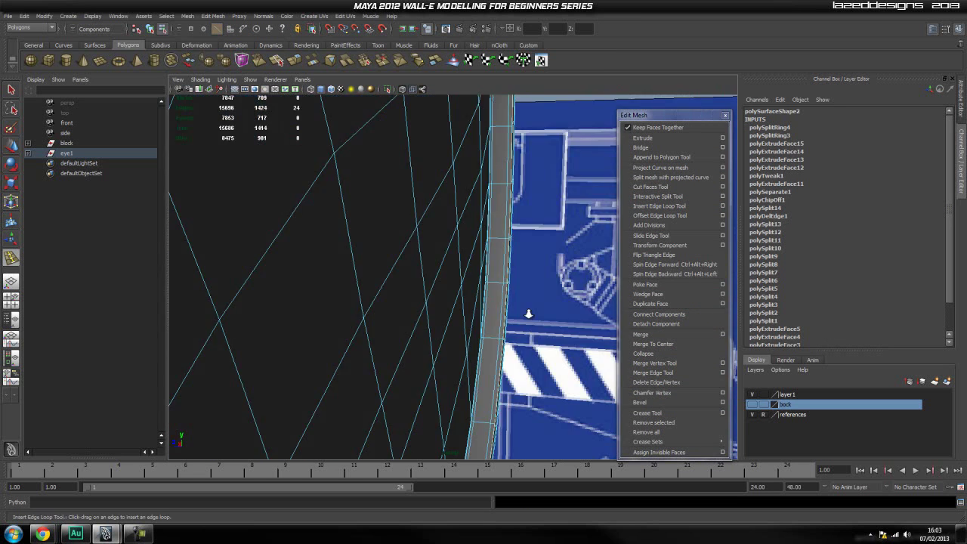
Exit the edge loop tool, return to object mode and turn on smooth preview for the casing
scroll(521, 314, down, 4)
key(q)
right_drag(409, 301, 453, 288)
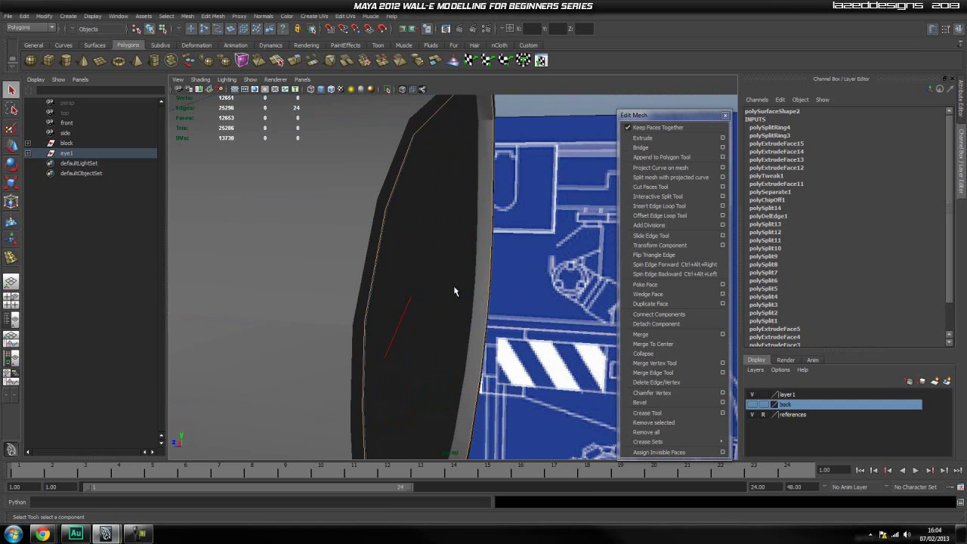
key(3)
alt+drag(455, 289, 474, 293)
scroll(473, 294, down, 3)
Inspect the smoothed eye casing from several angles and distances against the references
click(535, 318)
alt+drag(535, 318, 559, 324)
scroll(514, 317, down, 2)
scroll(453, 319, down, 3)
scroll(453, 332, down, 4)
alt+drag(416, 333, 457, 333)
scroll(481, 330, up, 5)
scroll(481, 329, down, 4)
scroll(432, 213, down, 3)
alt+drag(438, 234, 499, 182)
scroll(399, 261, down, 2)
alt+drag(434, 261, 401, 265)
scroll(402, 263, up, 2)
Group the block and eye1 objects and name the group head
drag(67, 154, 69, 143)
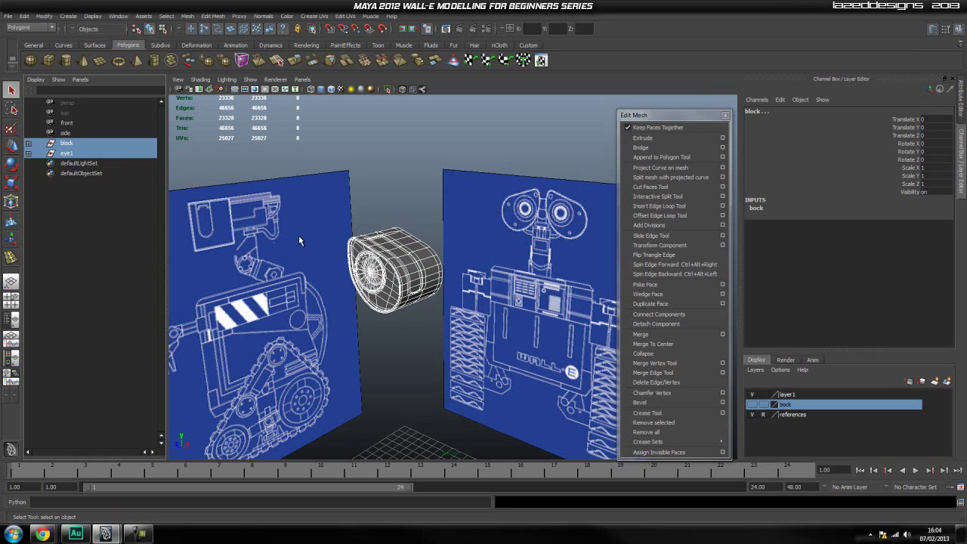
key(ctrl+g)
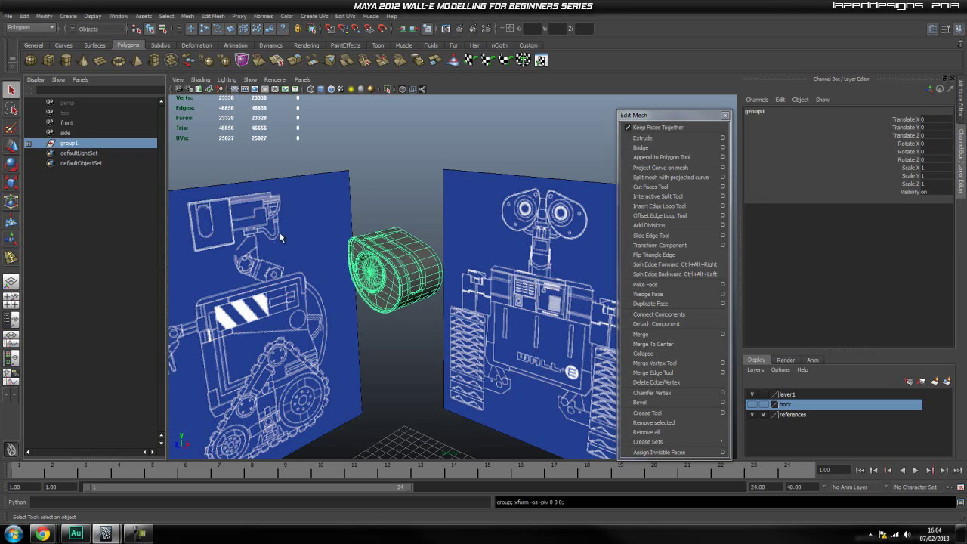
double_click(74, 143)
text(head)
key(Return)
click(402, 164)
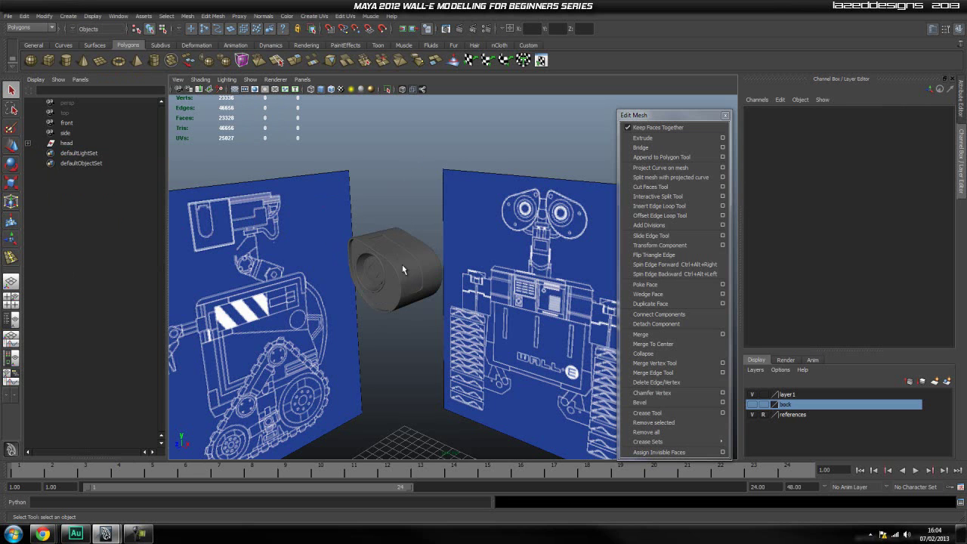
Replace the front camera's image plane picture with back.jpg from the References folder
click(91, 126)
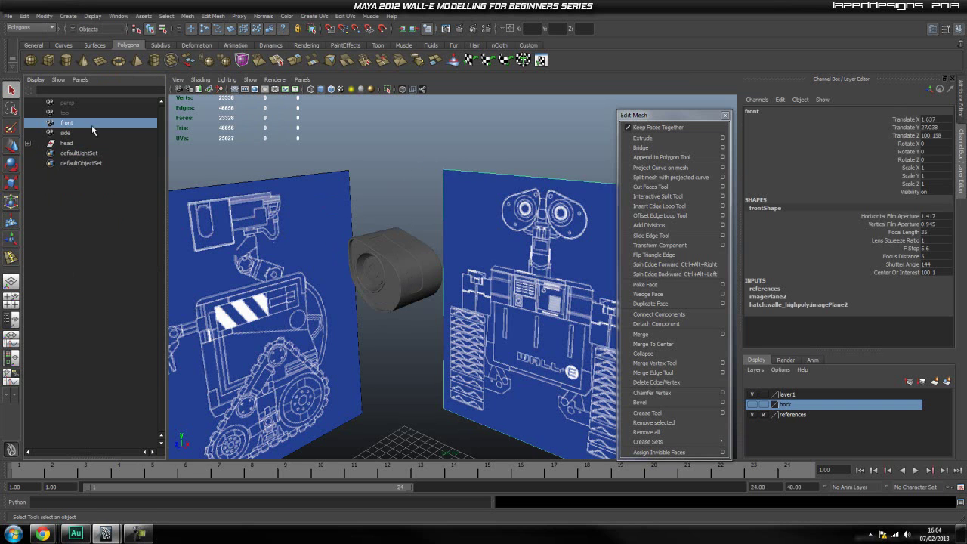
key(ctrl+a)
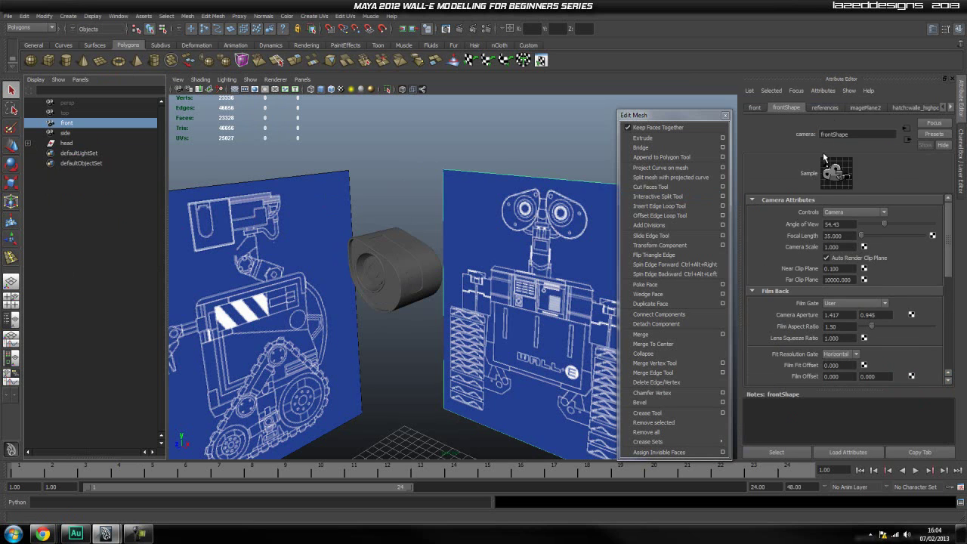
click(875, 107)
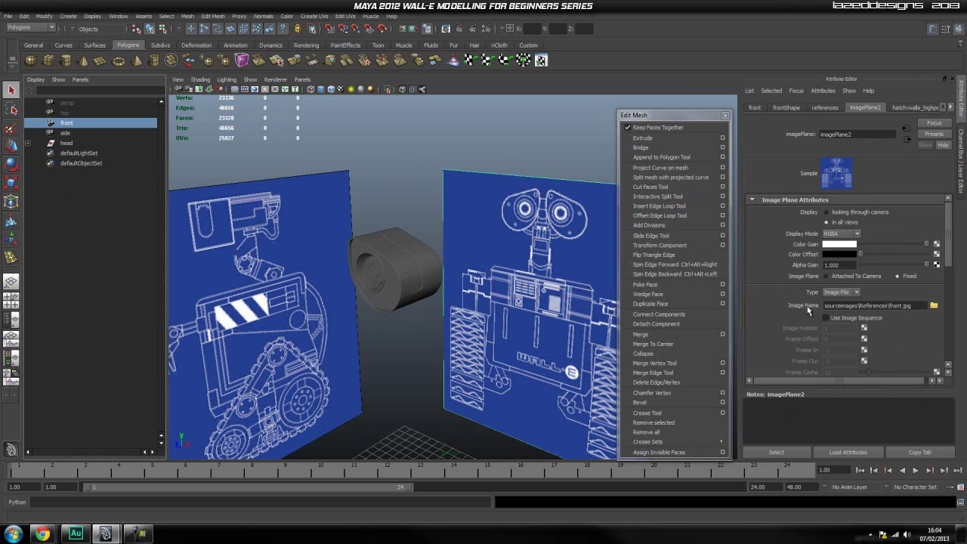
click(934, 305)
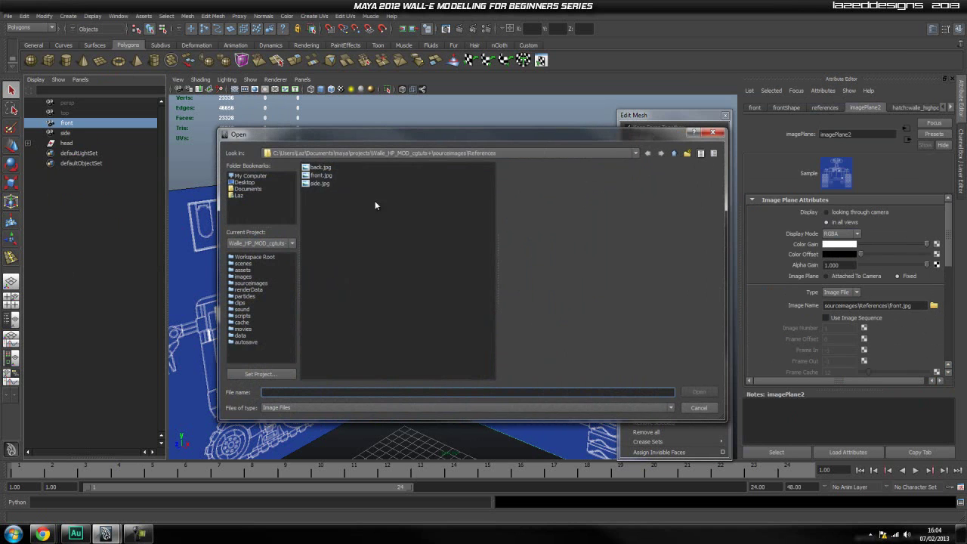
click(320, 168)
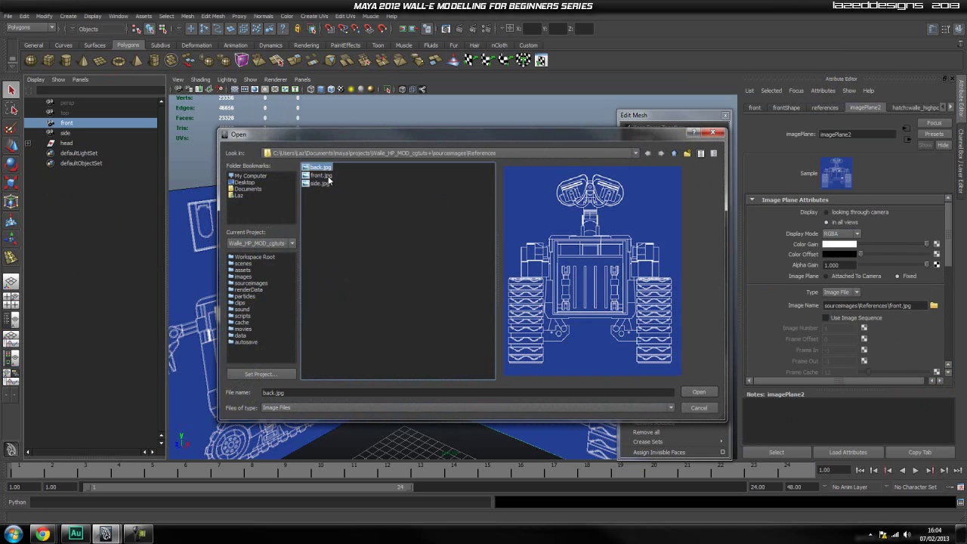
click(699, 393)
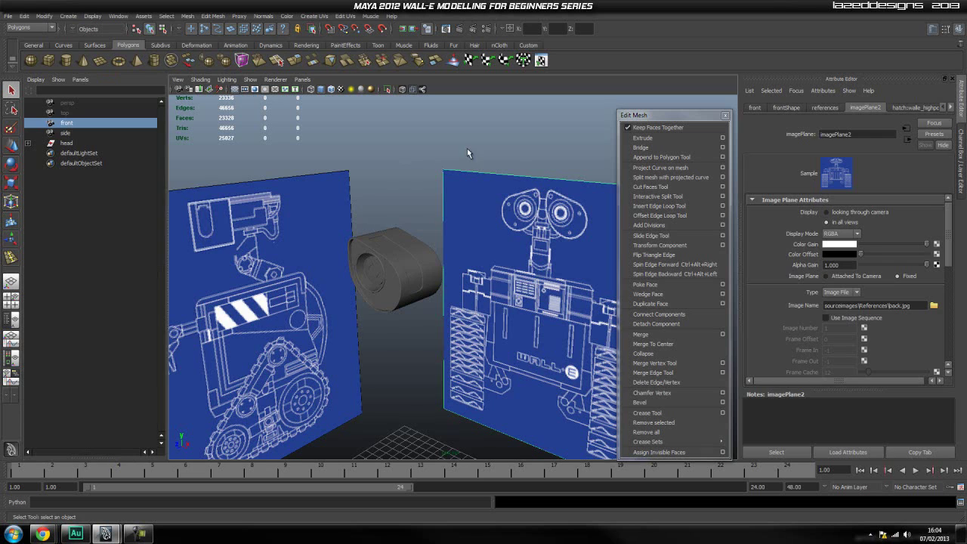
Select the head group and center its pivot
click(466, 148)
scroll(464, 171, down, 3)
alt+drag(491, 266, 521, 269)
scroll(465, 264, up, 2)
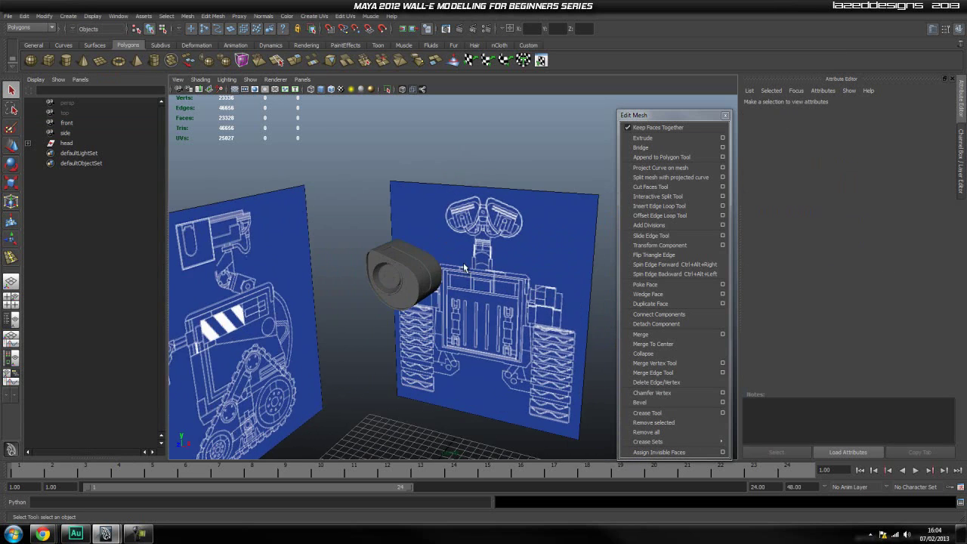
scroll(370, 272, up, 4)
alt+drag(370, 272, 341, 234)
click(82, 145)
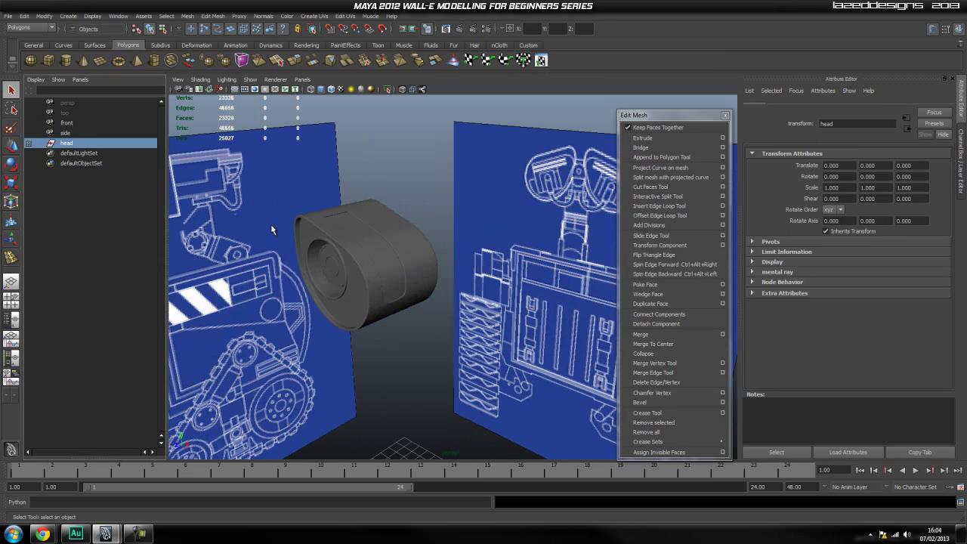
scroll(336, 241, down, 1)
key(e)
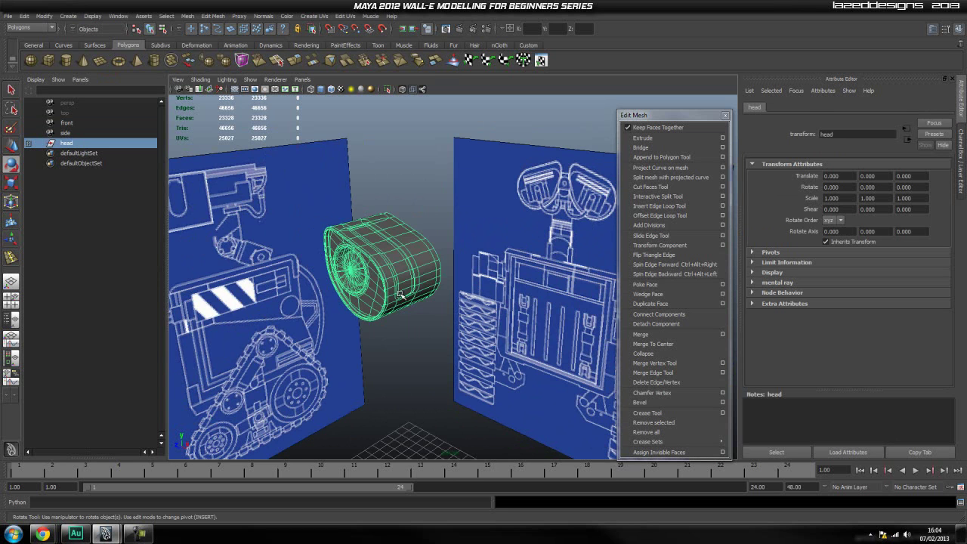
scroll(401, 294, down, 3)
key(space)
click(340, 232)
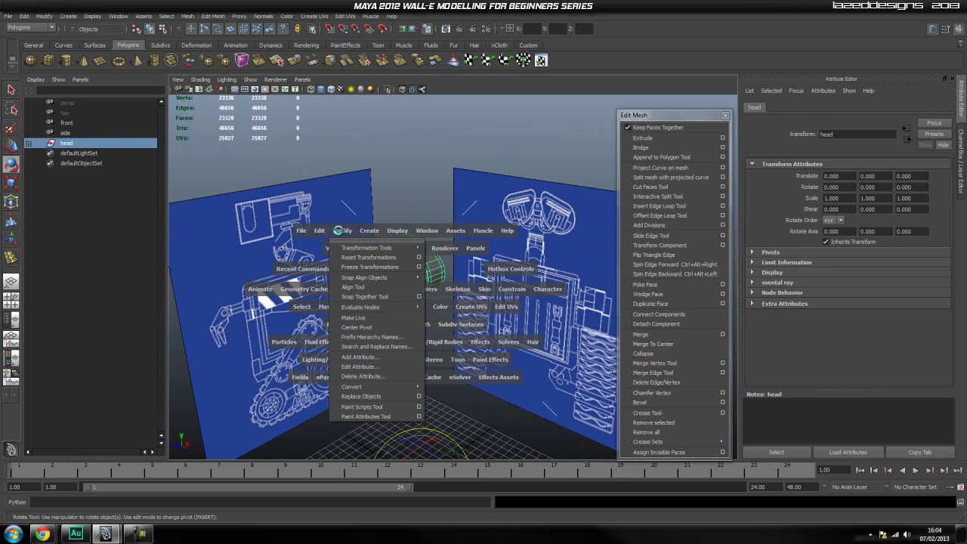
click(369, 327)
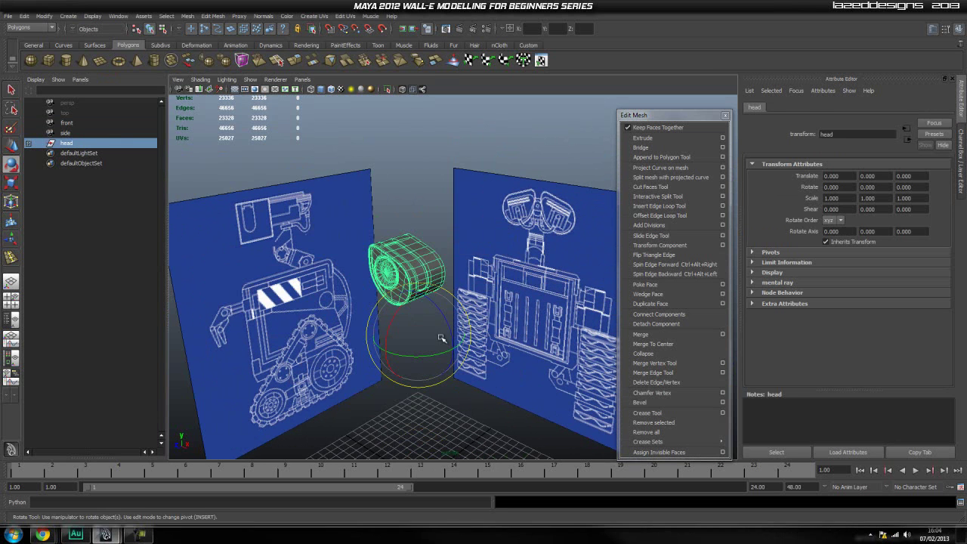
Undo the freehand rotation of the head group and set its Y rotation to -180 degrees
drag(440, 350, 354, 342)
key(ctrl+z)
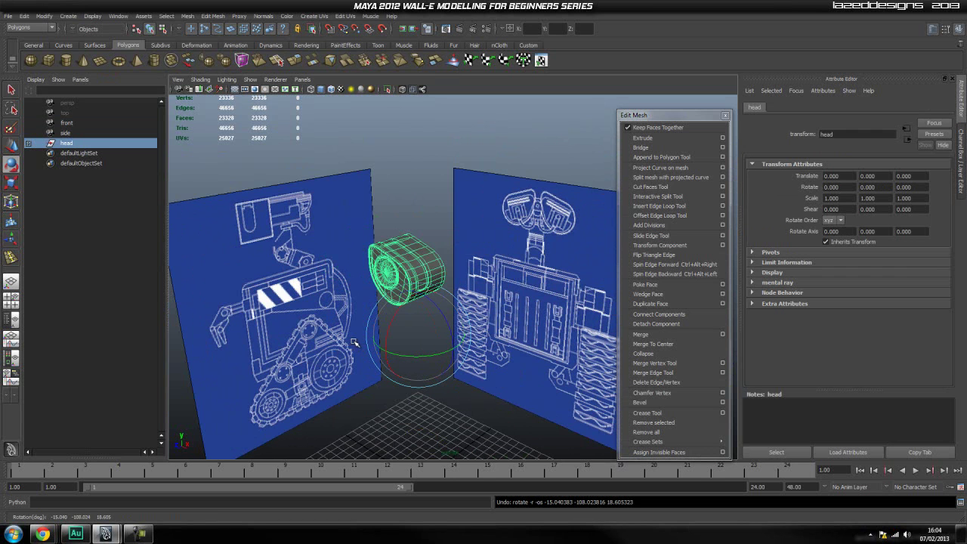
drag(420, 352, 282, 325)
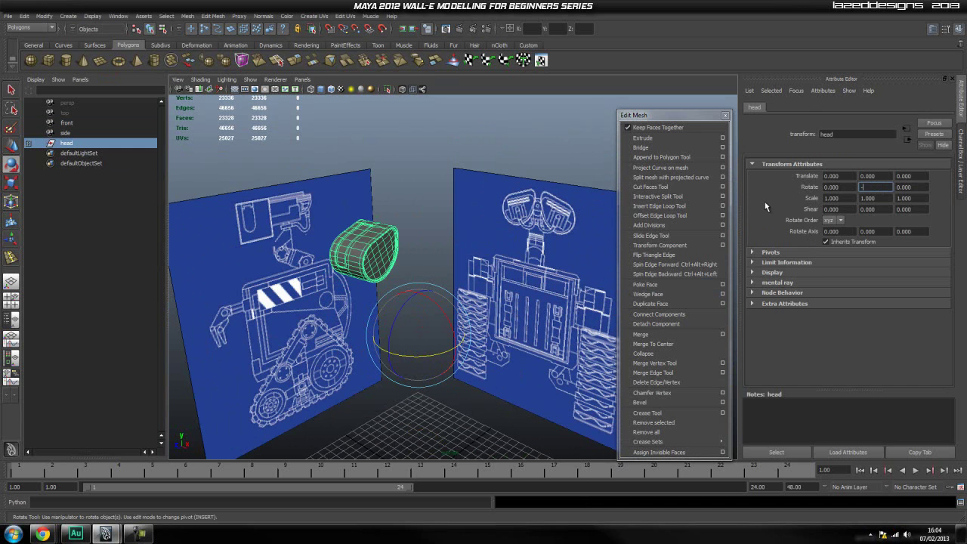
key(Return)
click(415, 157)
In the front view, shift the head group along X to line up with the eye outline in the back reference
key(space)
drag(420, 243, 421, 262)
key(space)
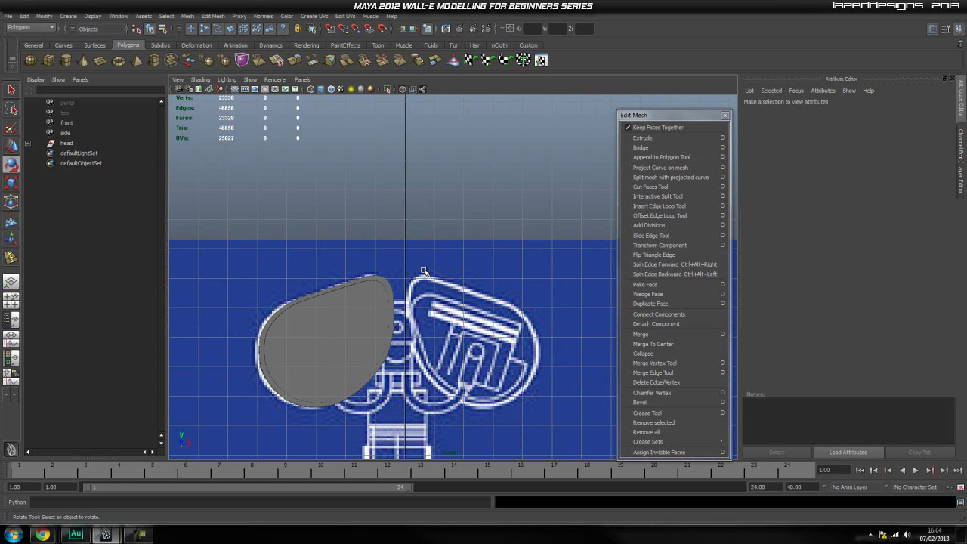
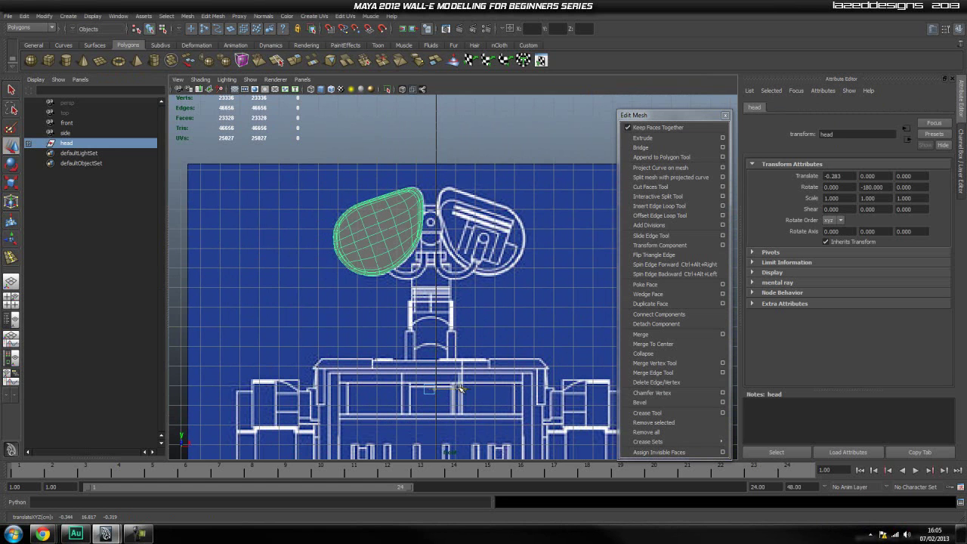
click(401, 302)
In the side view, select all the head parts and move them along Z onto the eye casing in the reference
key(space)
drag(399, 299, 427, 301)
scroll(427, 313, down, 3)
alt+middle_drag(425, 341, 364, 334)
drag(400, 198, 577, 379)
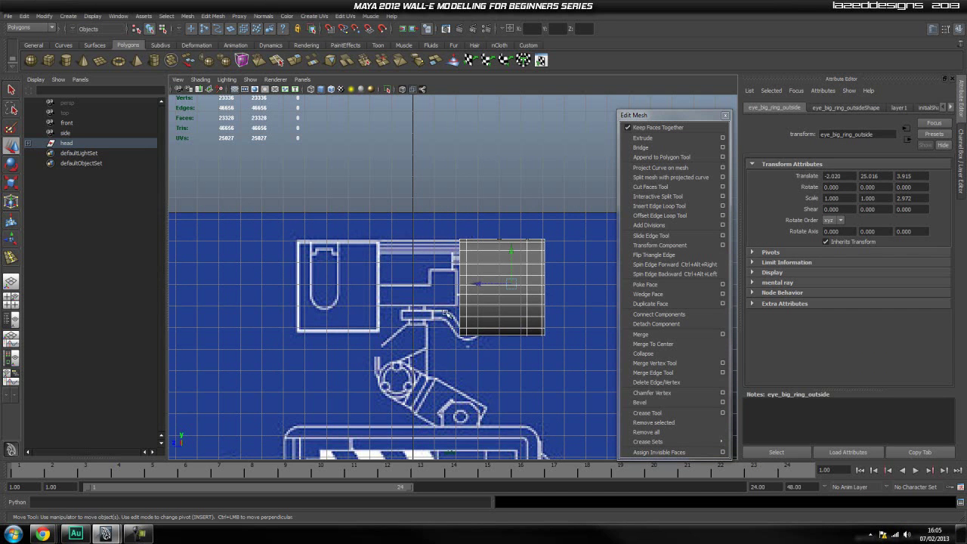
drag(475, 285, 323, 305)
In the front view, select the eye casing mesh and remove it from display layer layer1
click(316, 299)
key(space)
alt+right_drag(328, 304, 356, 229)
alt+middle_drag(356, 228, 400, 349)
alt+right_drag(400, 349, 432, 345)
alt+middle_drag(454, 348, 448, 311)
click(403, 310)
click(279, 219)
click(369, 316)
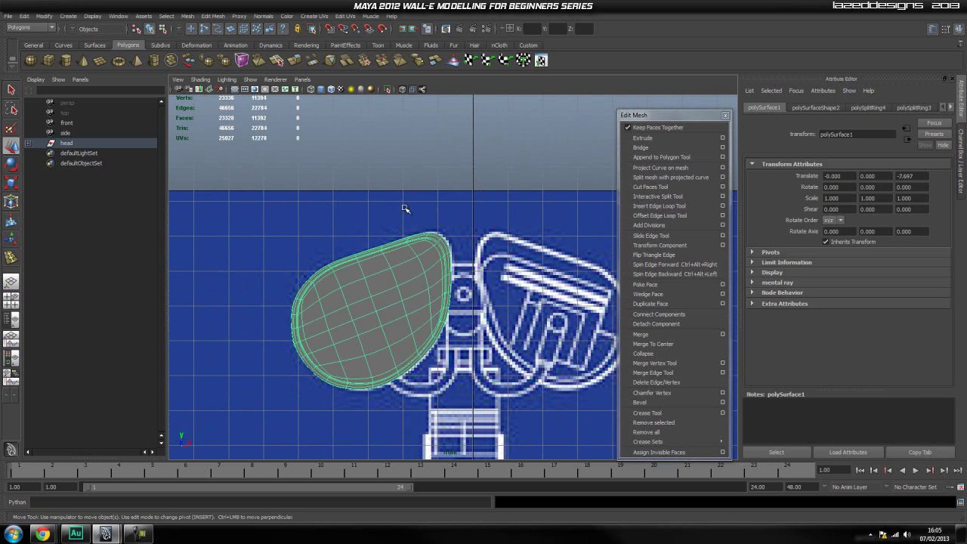
key(ctrl+a)
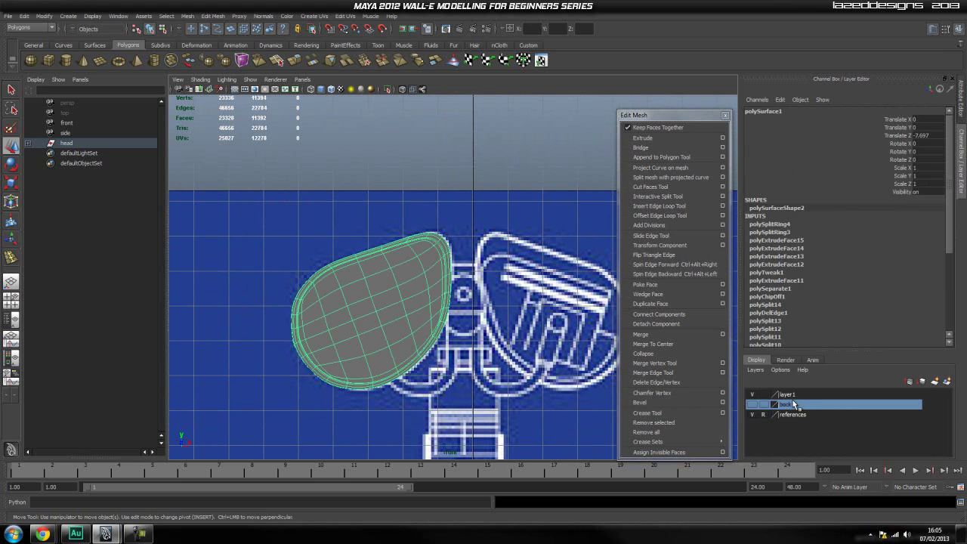
click(791, 395)
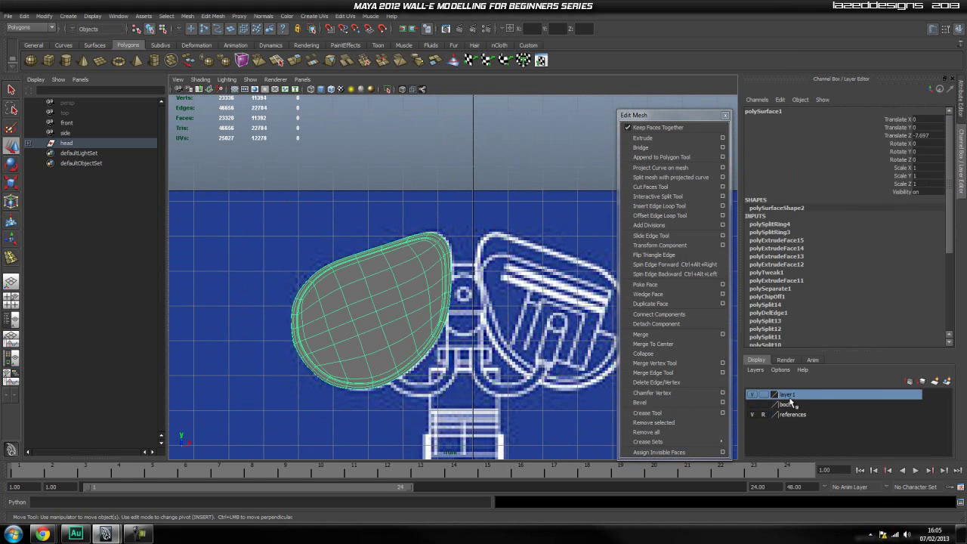
right_click(791, 394)
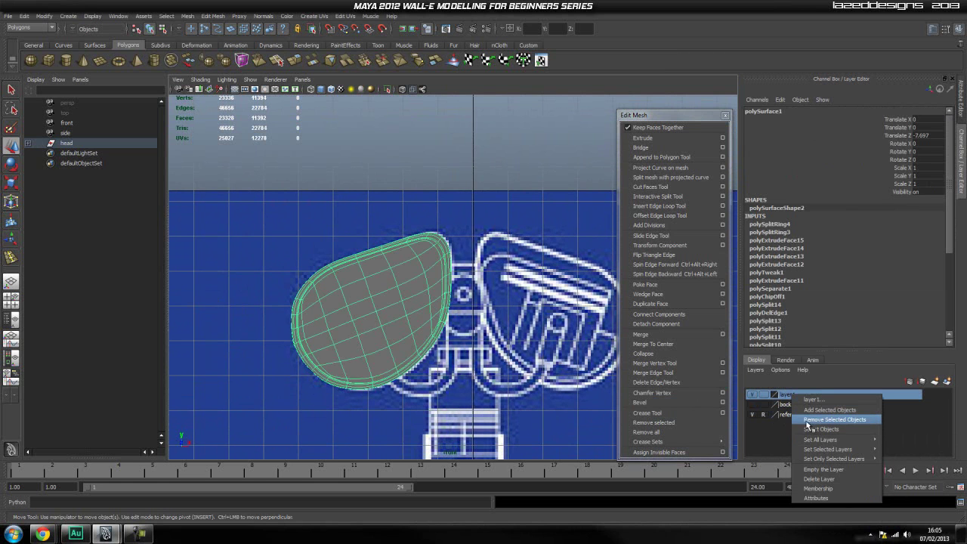
click(820, 420)
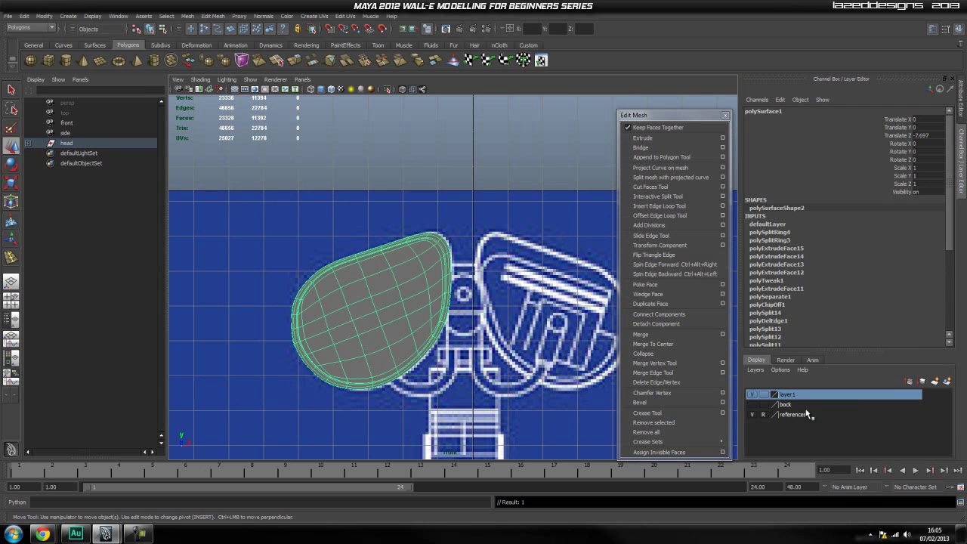
Undo the trial deletion of the eye casing and delete the display layer layer1
key(Delete)
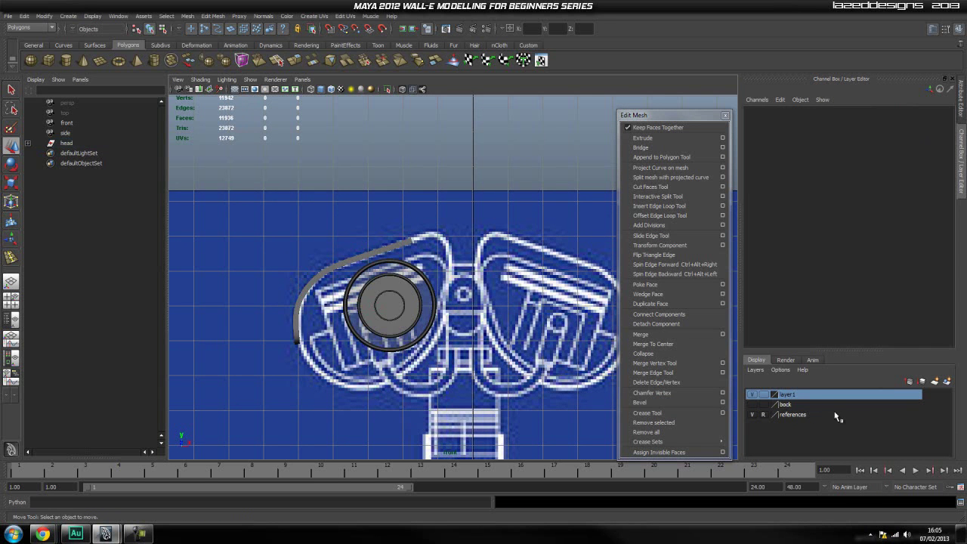
key(ctrl+z)
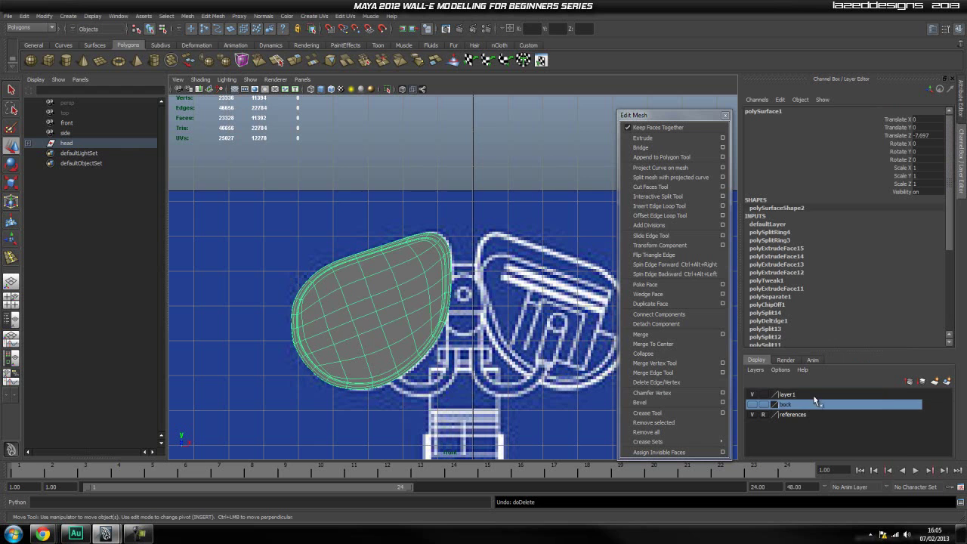
right_click(823, 396)
click(860, 482)
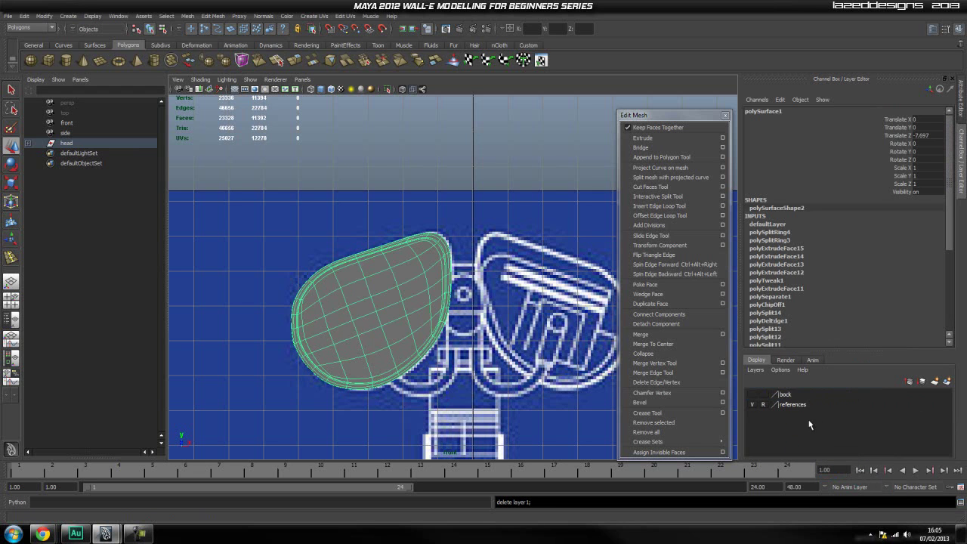
Create a new display layer and add the selected eye casing to it
click(782, 406)
click(797, 394)
click(937, 380)
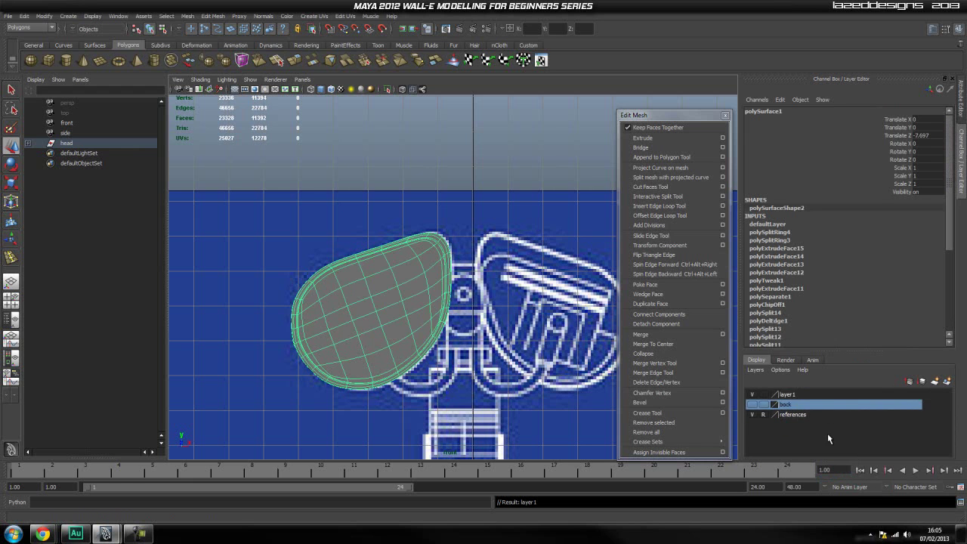
right_click(797, 395)
click(831, 412)
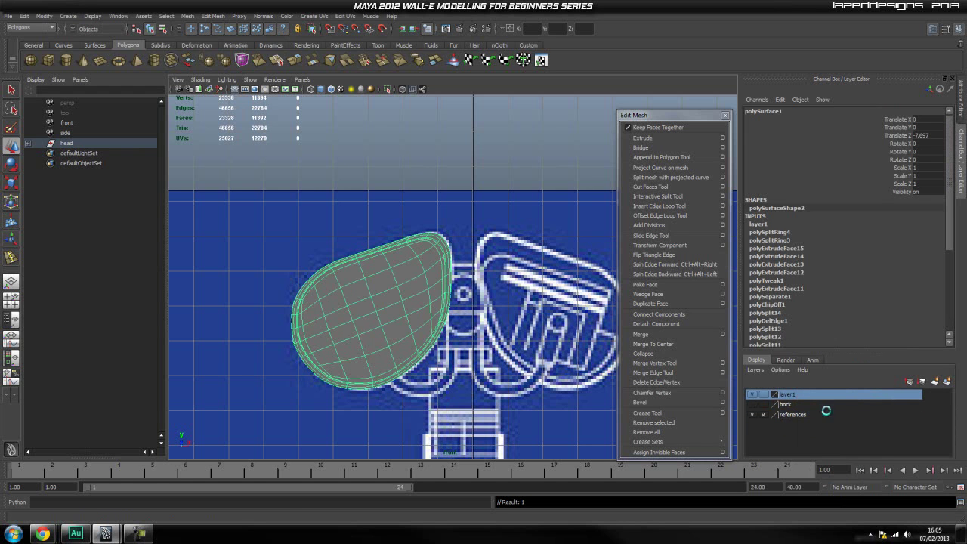
Delete all history and non-deformer history in the scene, then clear the selection
click(24, 16)
mouse_move(84, 121)
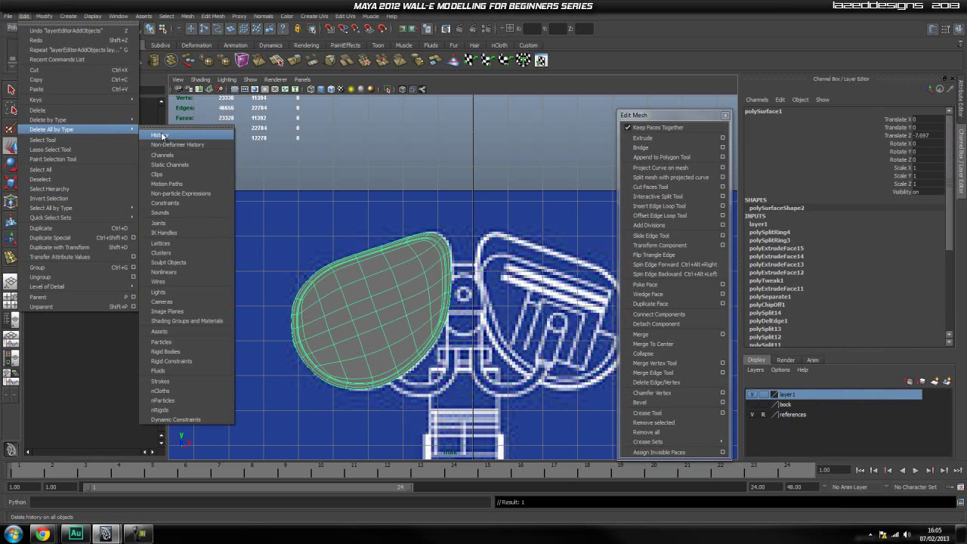
click(183, 134)
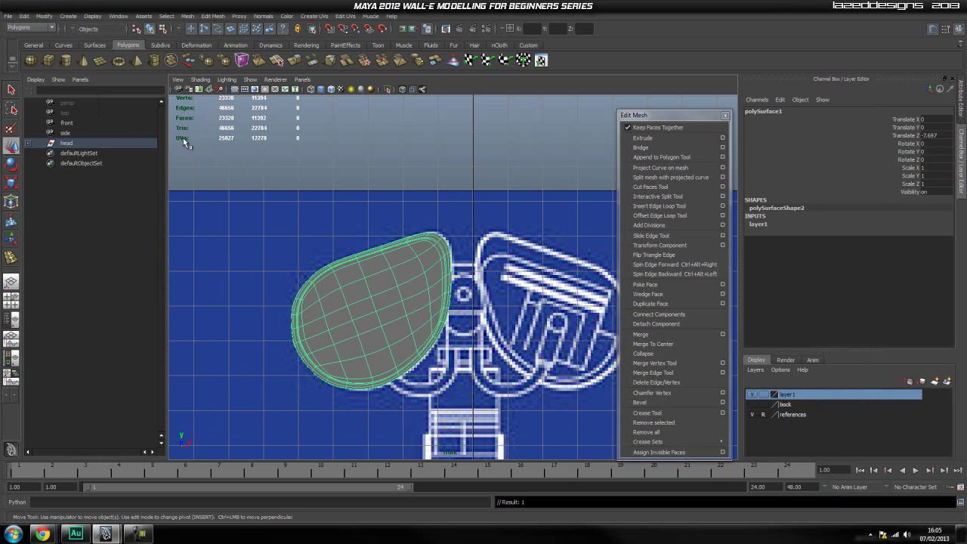
click(25, 16)
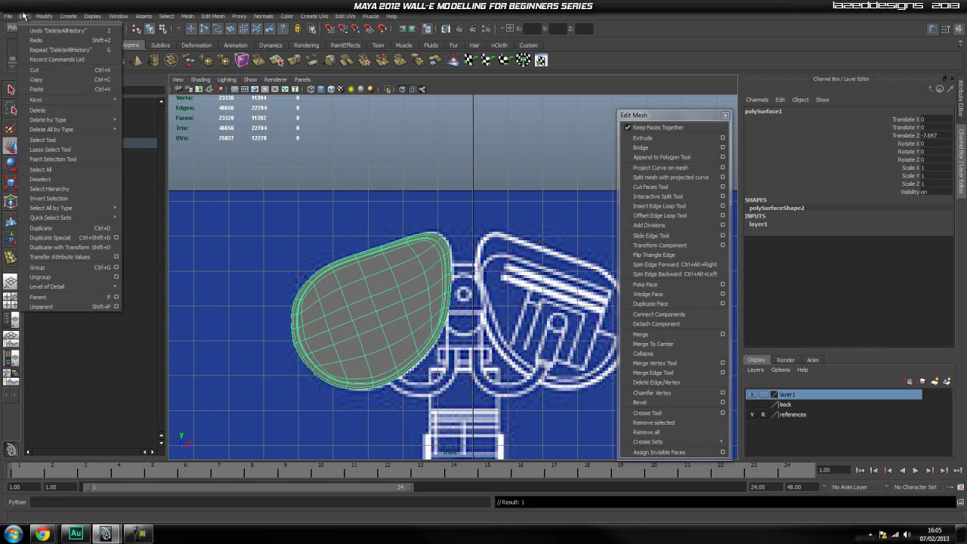
mouse_move(95, 130)
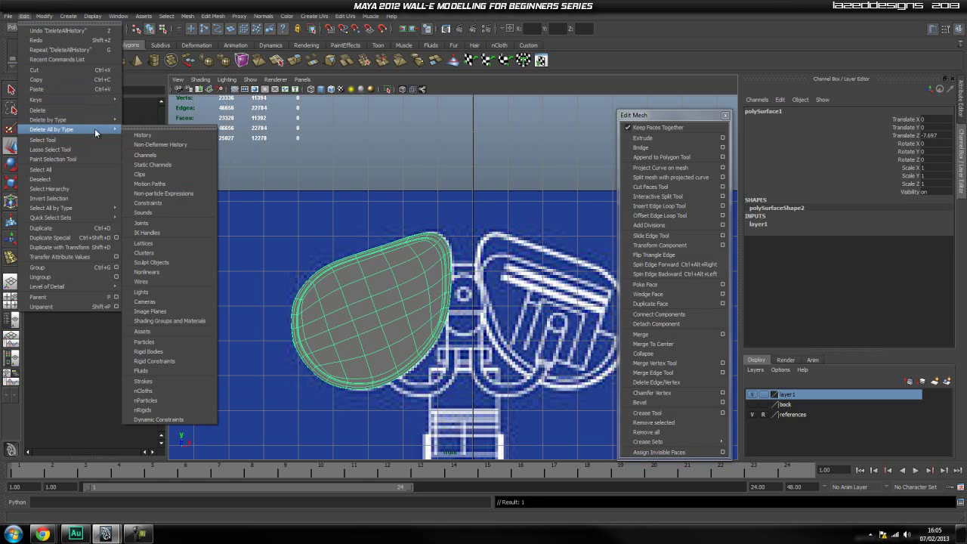
click(161, 144)
click(393, 139)
Hide layer1 and add the remaining eye rings and casing trim to it
scroll(383, 265, up, 2)
click(359, 283)
click(462, 171)
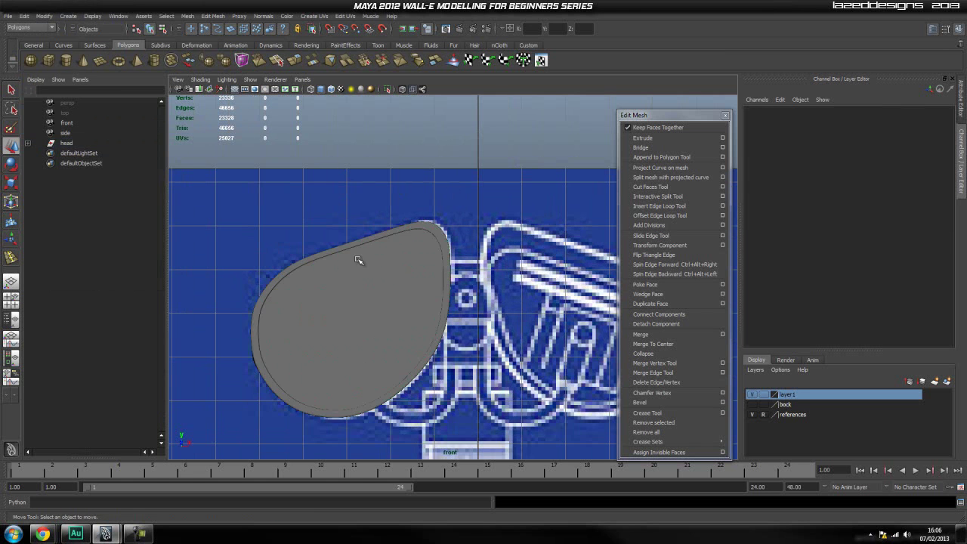
scroll(363, 261, up, 2)
scroll(413, 234, down, 2)
alt+middle_drag(368, 259, 423, 232)
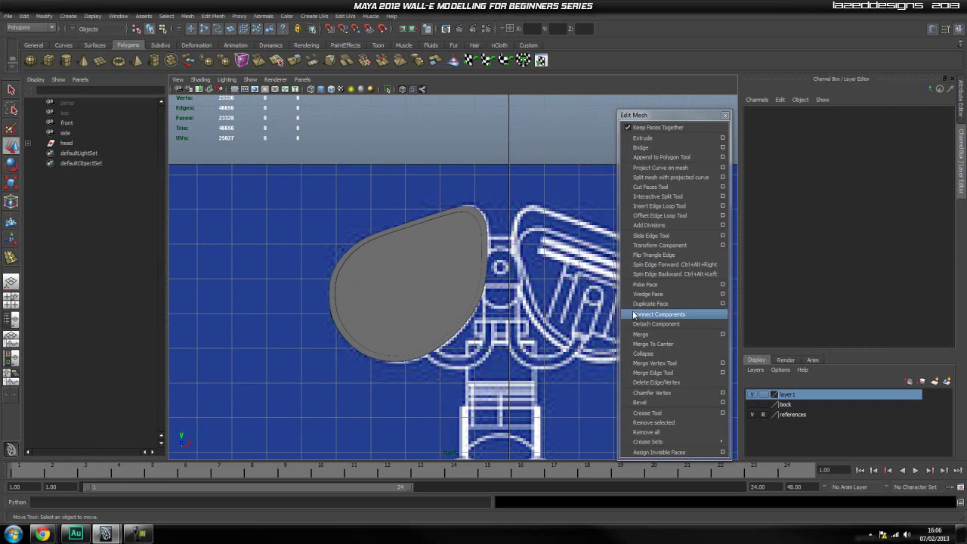
click(752, 395)
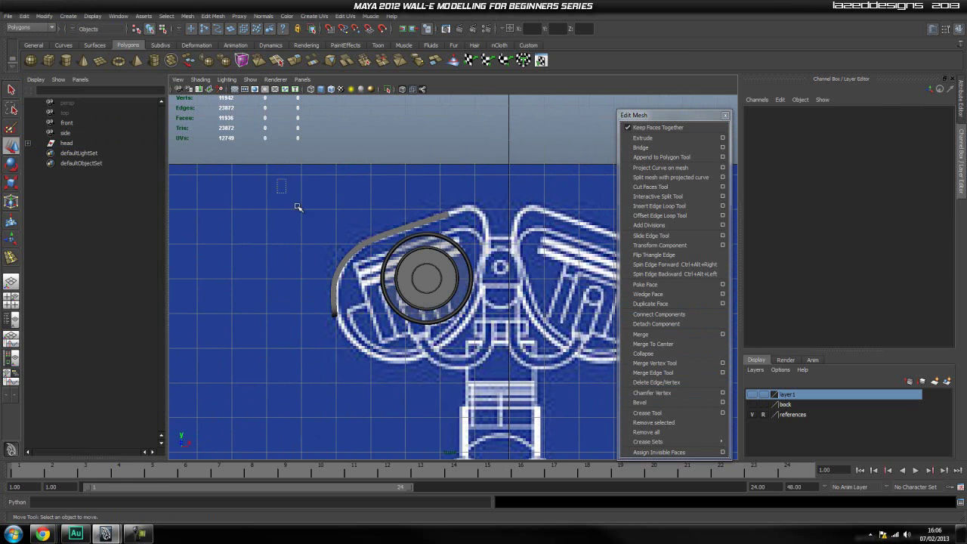
drag(280, 182, 547, 378)
right_click(792, 394)
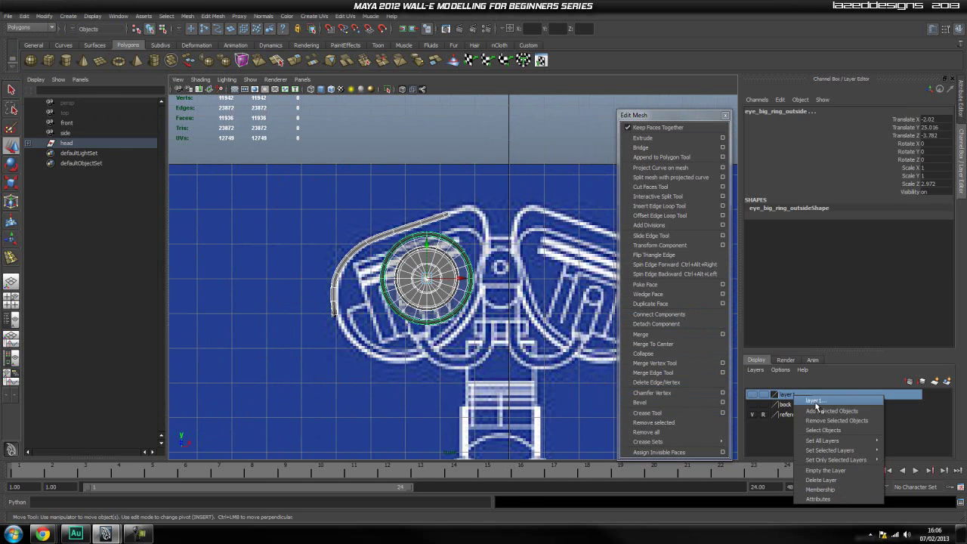
click(823, 413)
Draw a polygon cube about 3.4 wide and 2 high over the eye's mechanical detail in the back reference
click(470, 202)
scroll(404, 296, up, 5)
alt+middle_drag(425, 314, 435, 321)
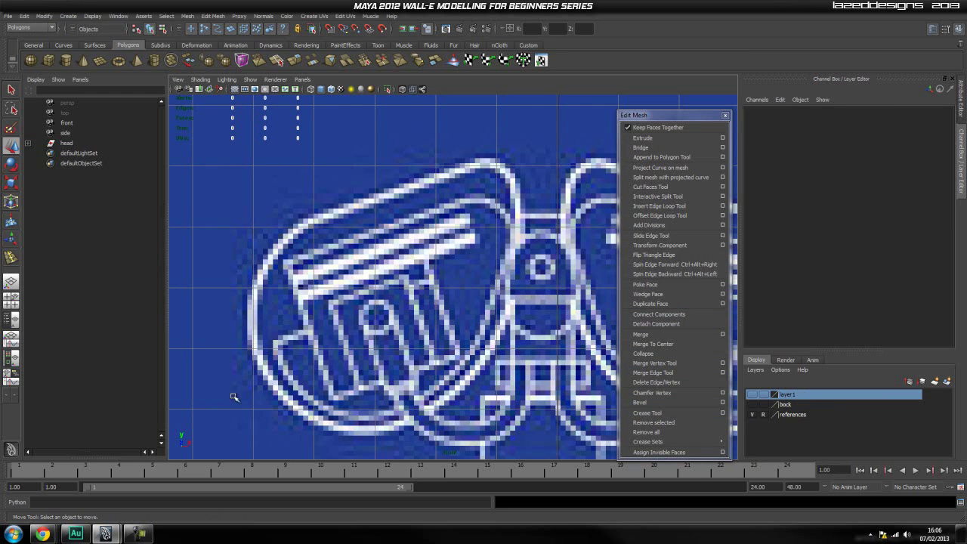
click(48, 60)
drag(302, 256, 513, 378)
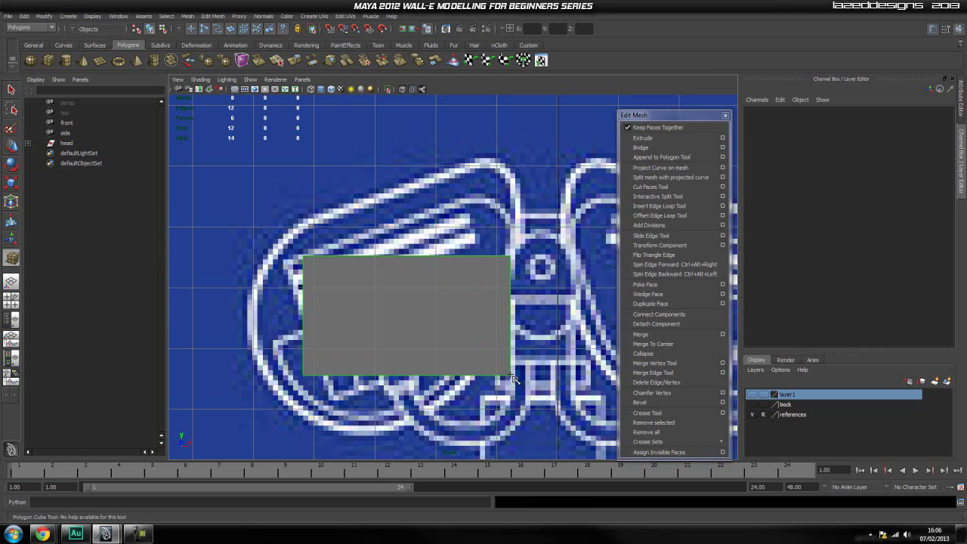
In the side view, position the cube behind the eye casing at about Y 25.49 and Z -0.17
key(space)
drag(481, 348, 521, 352)
drag(413, 317, 415, 271)
key(w)
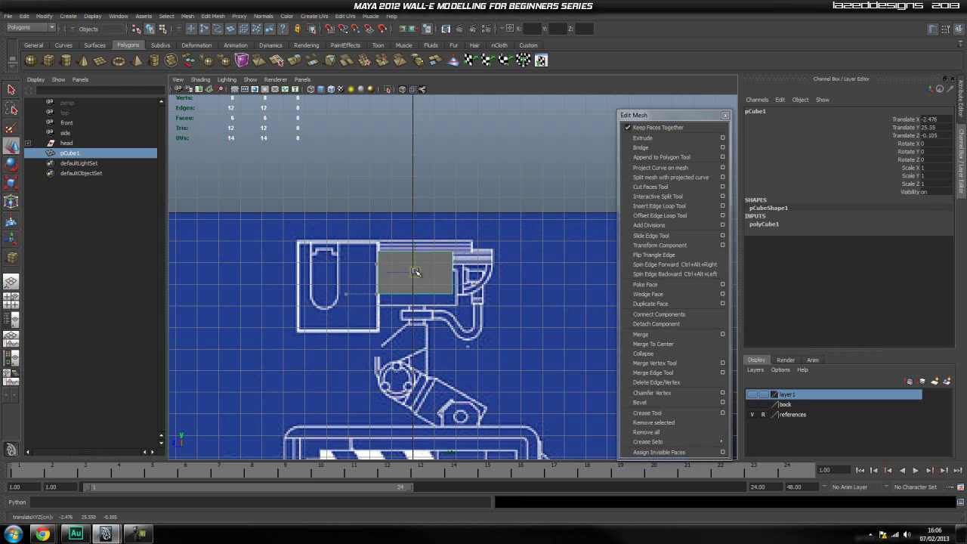
scroll(383, 272, up, 5)
alt+middle_drag(398, 268, 418, 289)
drag(377, 287, 385, 314)
In the front view, lower the cube to about 24.65 on Y over the mechanical detail
key(space)
alt+middle_drag(445, 328, 449, 331)
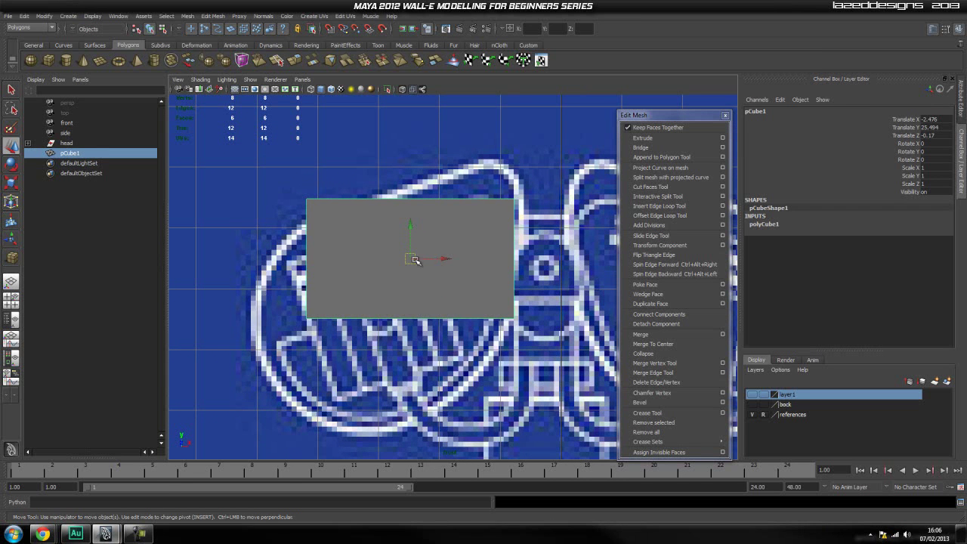
drag(411, 225, 418, 277)
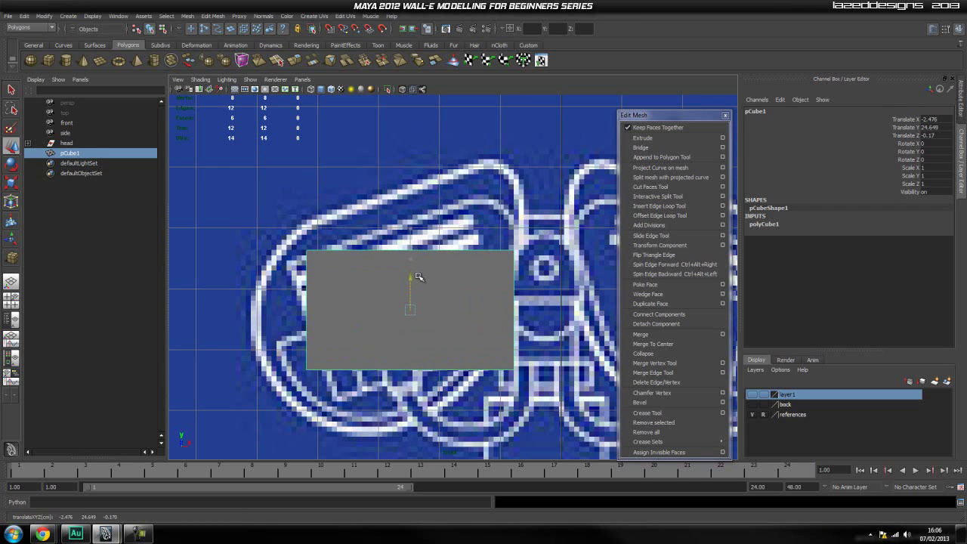
Set the cube's width subdivisions to 6 and its depth subdivisions to 6
click(798, 227)
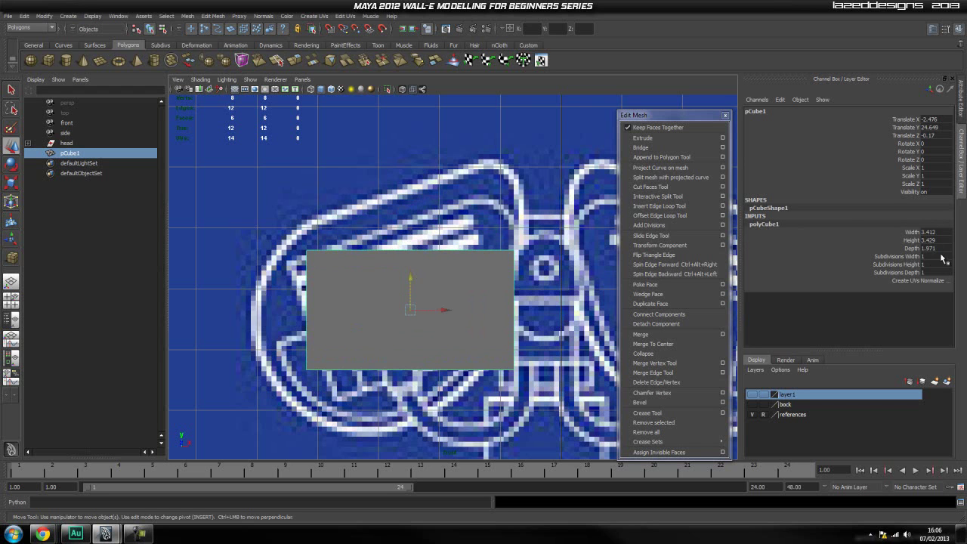
key(Tab)
key(Tab)
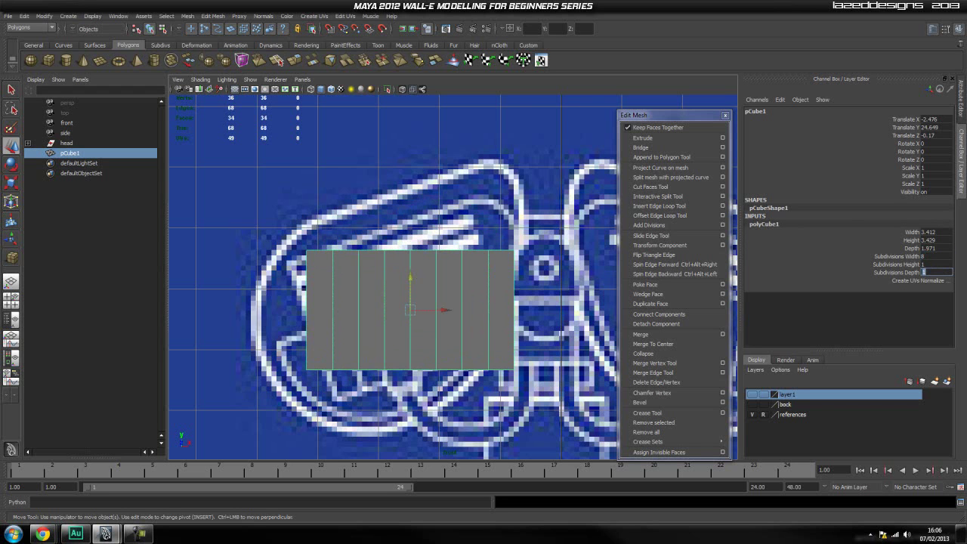
text(8)
key(Return)
click(948, 256)
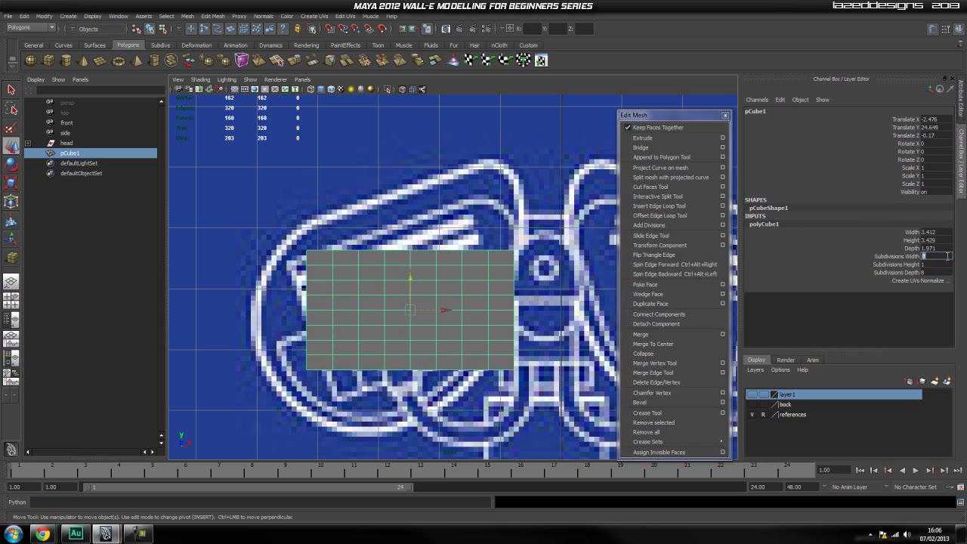
text(6)
key(Tab)
key(Tab)
text(6)
key(Return)
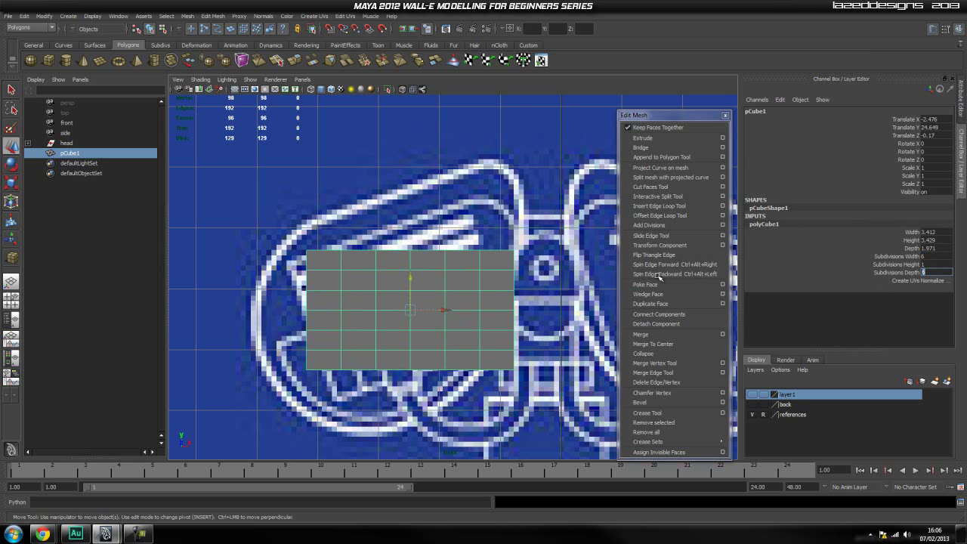
Rotate the cube about 20° on Z and move it to about X -2.45, Y 24.95 over the slanted mechanical detail
click(589, 254)
click(442, 319)
right_drag(440, 316, 471, 305)
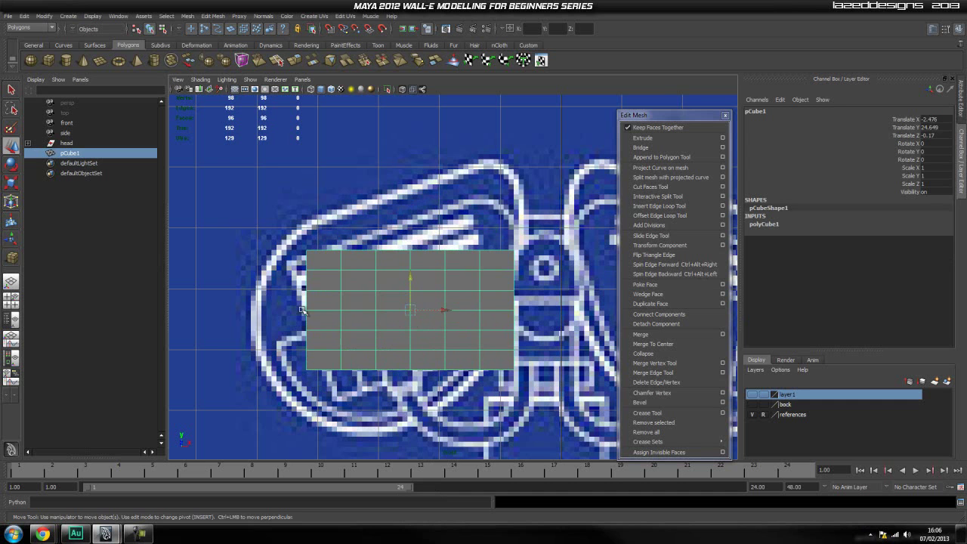
scroll(356, 360, up, 2)
key(e)
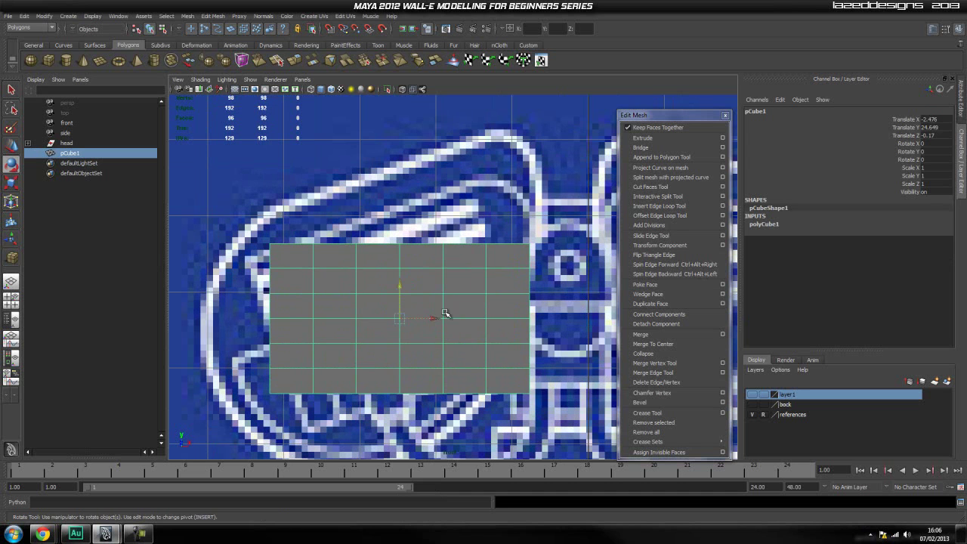
drag(436, 275, 420, 259)
key(w)
drag(400, 324, 401, 295)
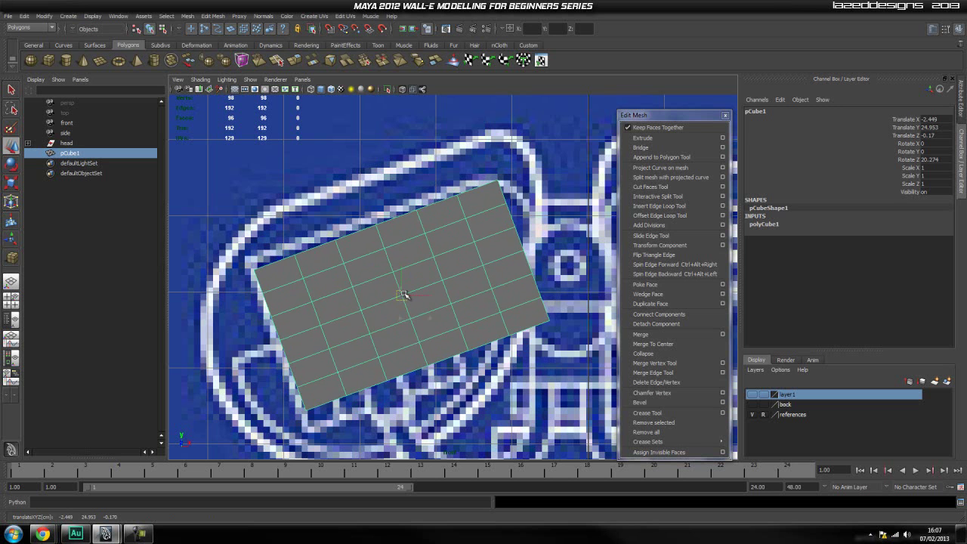
Turn on X-ray shading and move the block's upper-edge vertices onto the top outline of the mechanical detail
click(402, 90)
scroll(394, 204, up, 2)
alt+middle_drag(325, 271, 360, 217)
alt+middle_drag(248, 241, 294, 275)
right_drag(317, 288, 258, 287)
drag(212, 203, 277, 238)
drag(313, 197, 333, 218)
mouse_move(368, 196)
mouse_down()
mouse_move(399, 218)
mouse_move(383, 199)
mouse_up()
drag(417, 171, 450, 202)
drag(437, 193, 488, 161)
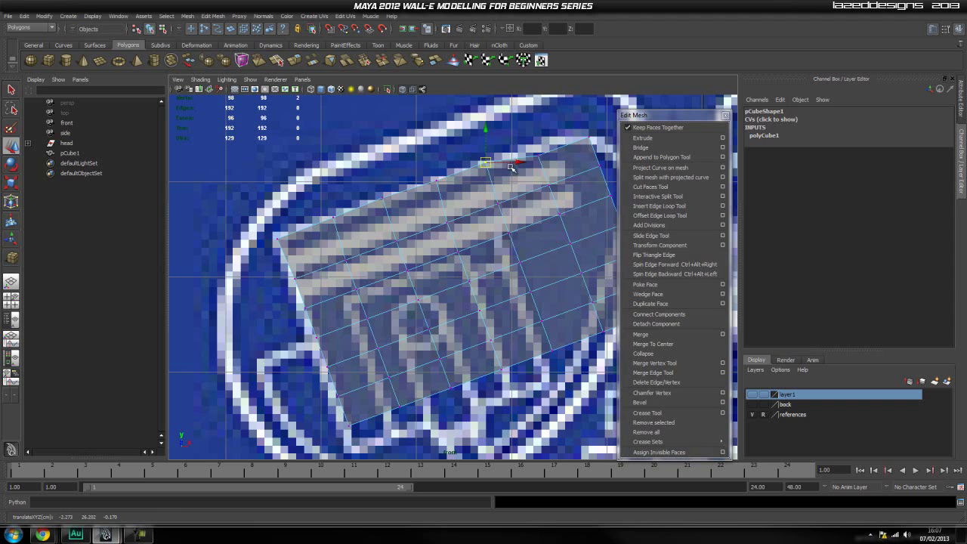
Move the vertices at the block's upper-right corner and along its right edge inward onto the detail's curved outline
alt+middle_drag(517, 173, 423, 233)
mouse_move(440, 202)
mouse_down()
mouse_move(464, 236)
mouse_move(445, 205)
mouse_up()
drag(491, 176, 534, 270)
alt+middle_drag(600, 342, 572, 307)
drag(525, 267, 501, 275)
click(520, 309)
drag(523, 309, 485, 316)
alt+middle_drag(522, 404, 529, 346)
drag(491, 313, 475, 293)
Reposition the vertices at the block's lower-right corner to follow the casing's inner curve
drag(567, 262, 486, 291)
click(507, 281)
scroll(507, 276, up, 2)
alt+middle_drag(510, 262, 509, 281)
mouse_move(511, 284)
mouse_down()
mouse_move(490, 267)
mouse_move(503, 277)
mouse_up()
click(510, 310)
alt+middle_drag(484, 345, 500, 312)
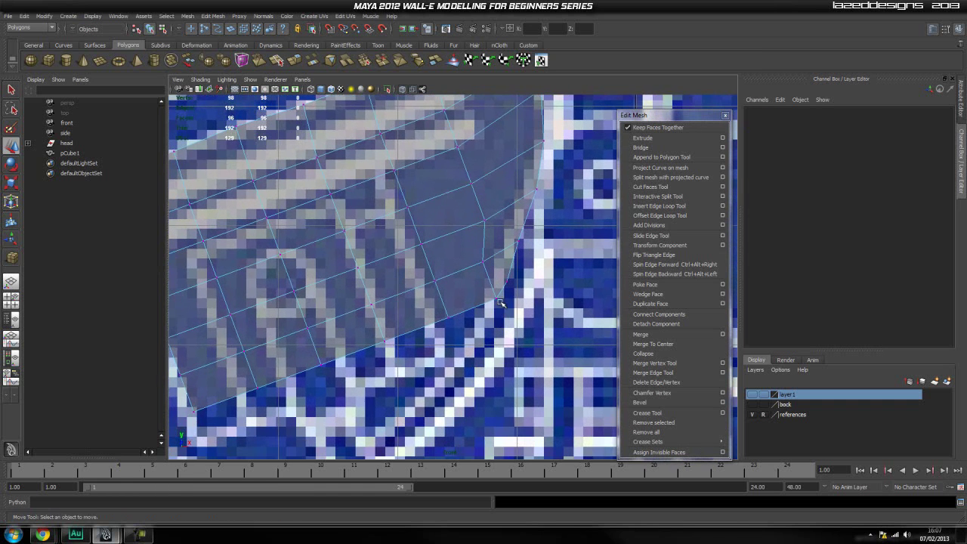
drag(498, 297, 492, 318)
click(480, 359)
alt+middle_drag(477, 360, 483, 331)
Try pulling the block's bottom-edge vertices down to the curved lower outline in the reference
scroll(483, 331, down, 5)
scroll(475, 294, up, 5)
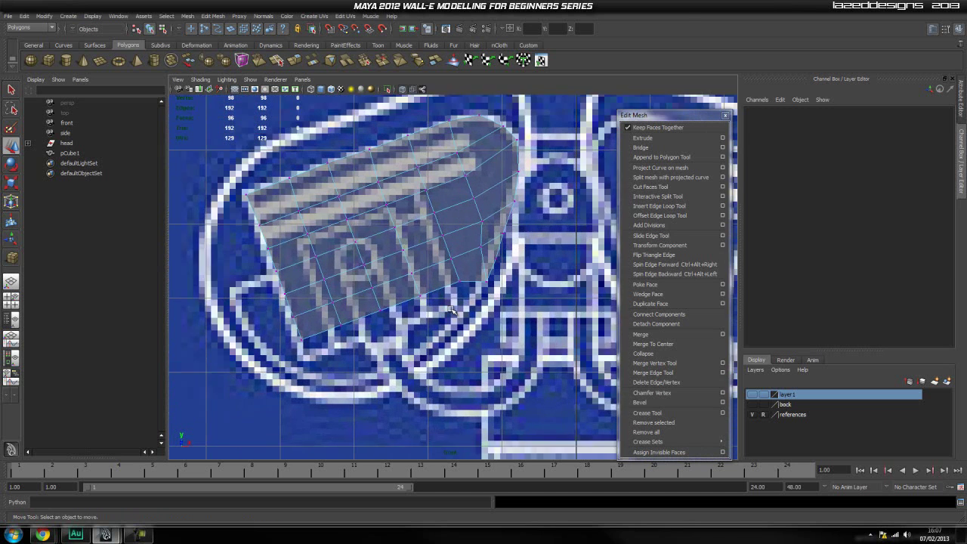
drag(470, 294, 458, 325)
drag(426, 289, 431, 352)
drag(390, 303, 339, 343)
drag(372, 315, 379, 364)
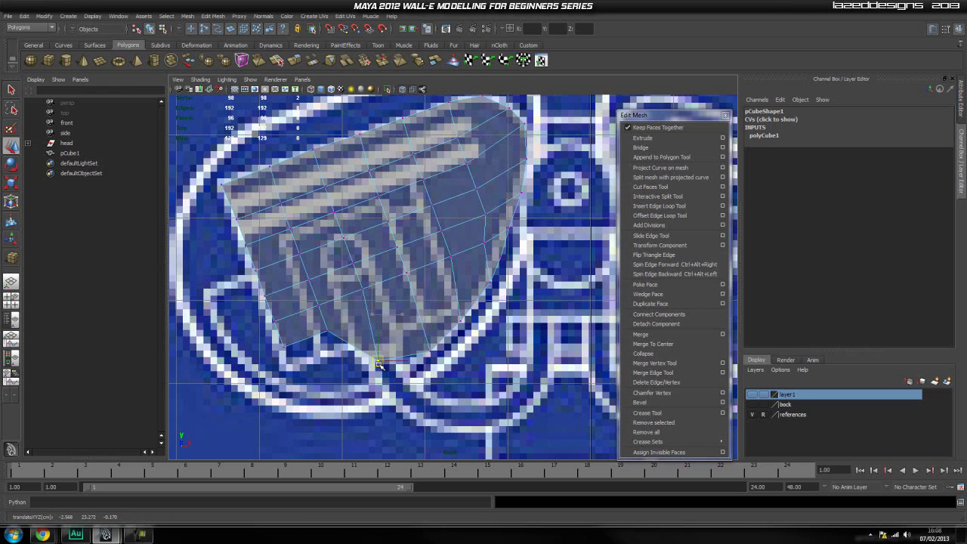
scroll(378, 363, down, 3)
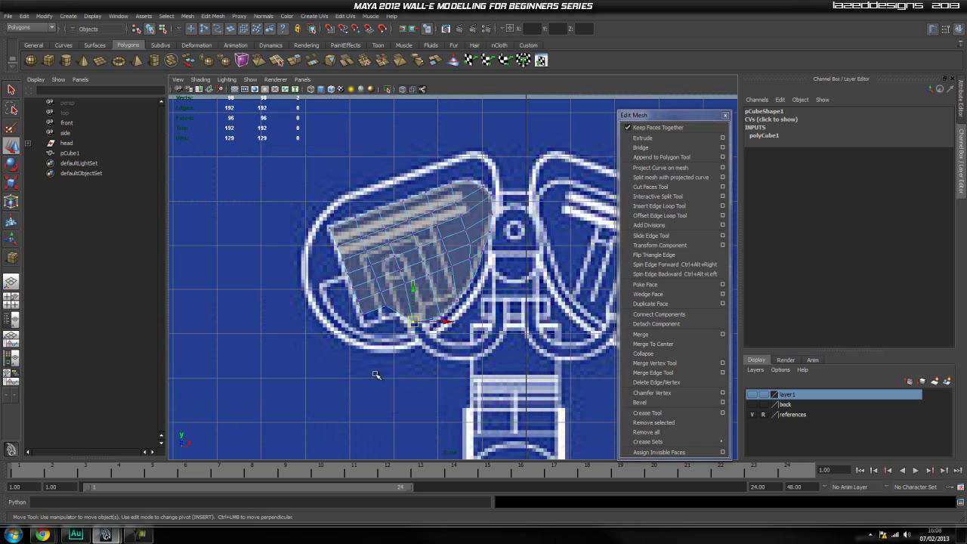
scroll(380, 369, up, 3)
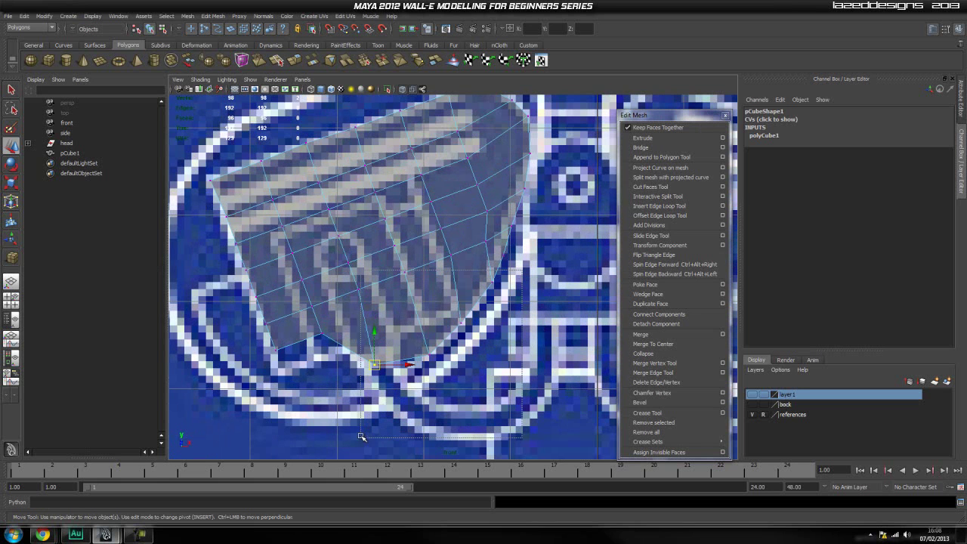
click(522, 317)
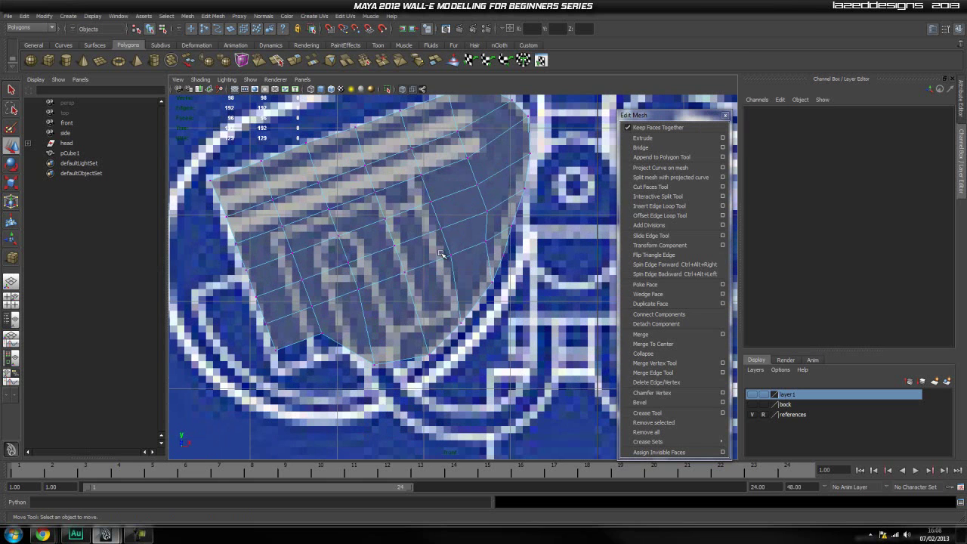
click(403, 89)
click(403, 89)
drag(474, 327, 475, 327)
mouse_move(492, 283)
mouse_down()
mouse_move(445, 233)
mouse_move(469, 292)
mouse_move(488, 291)
mouse_up()
key(ctrl+z)
Move the block's lower-left corner vertex and its neighbour down onto the detail's slanted bottom line
click(251, 374)
scroll(269, 361, up, 1)
alt+middle_drag(253, 366, 328, 346)
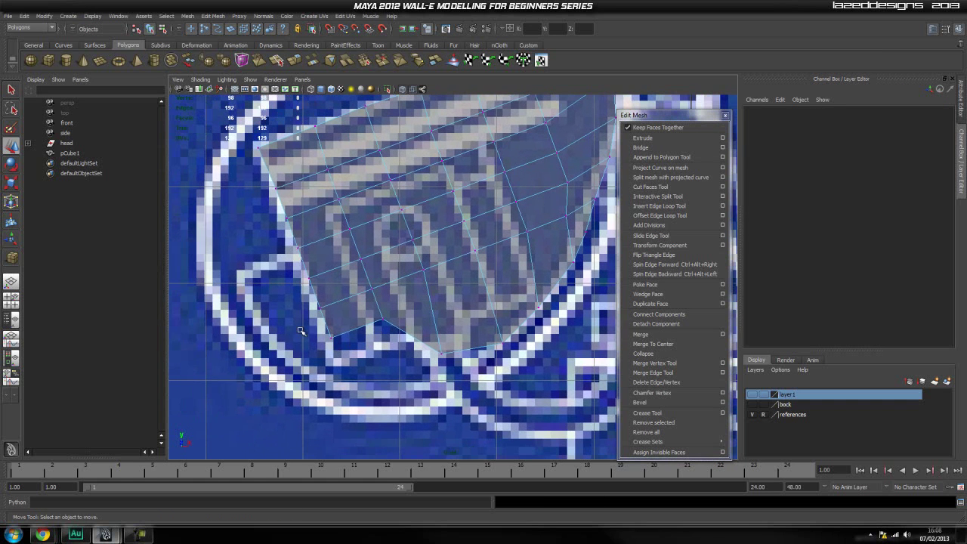
click(324, 341)
drag(333, 341, 339, 360)
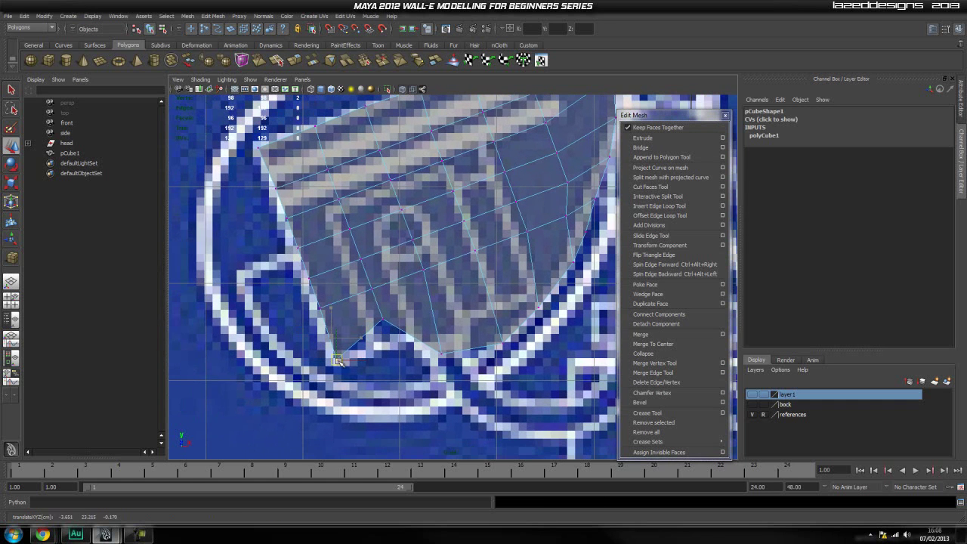
click(377, 340)
click(384, 320)
drag(385, 320, 392, 347)
Raise the remaining bottom-edge vertices so the block's lower edge forms one slanted line
click(450, 332)
mouse_move(450, 333)
mouse_down()
mouse_move(436, 368)
mouse_move(438, 325)
mouse_up()
click(458, 365)
drag(511, 339, 494, 302)
click(555, 312)
drag(551, 288, 535, 271)
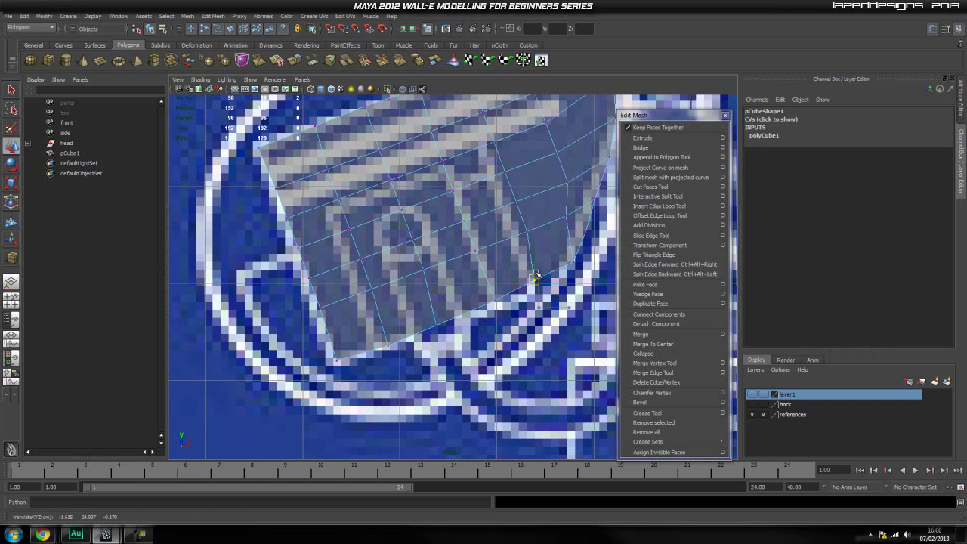
Adjust the outer vertices at the block's lower right to round the corner along the casing's inner curve
alt+middle_drag(570, 274, 492, 350)
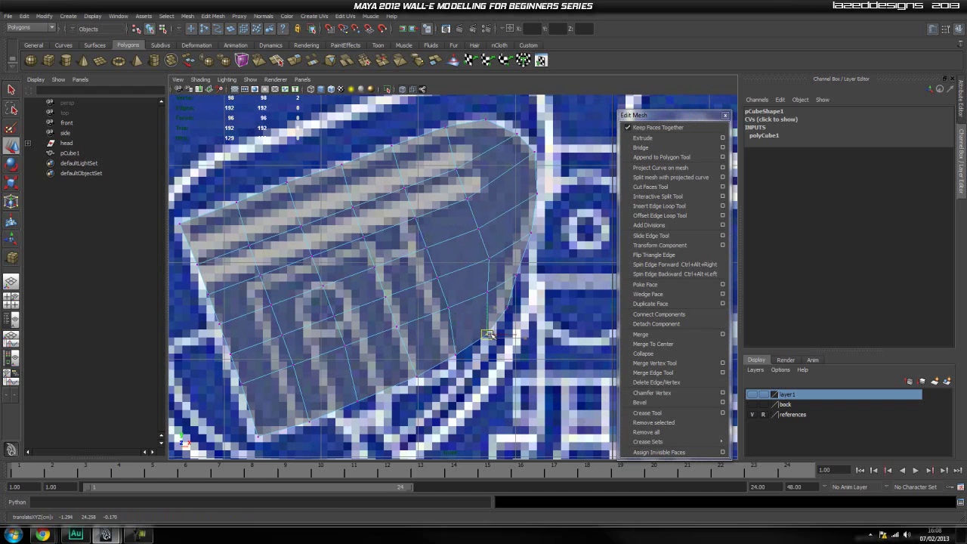
click(506, 306)
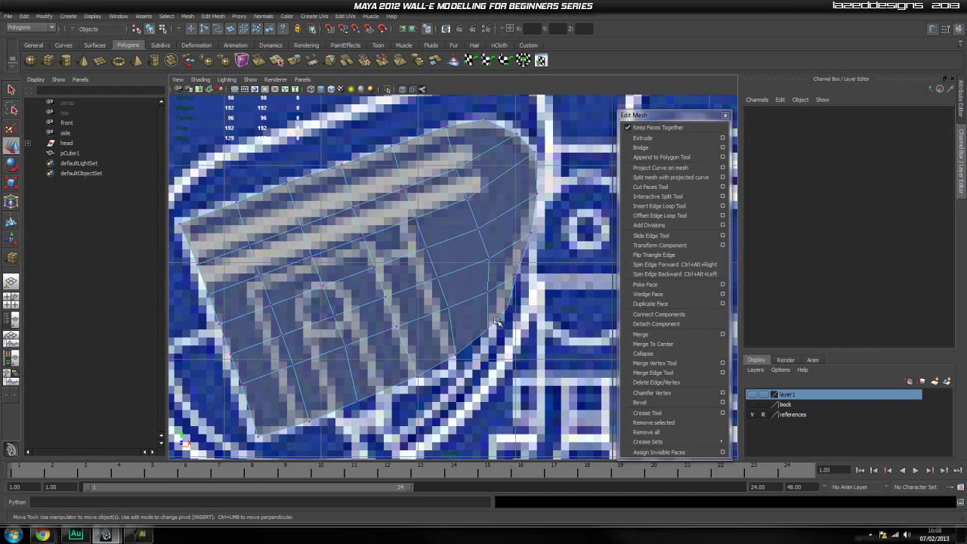
click(508, 307)
click(533, 316)
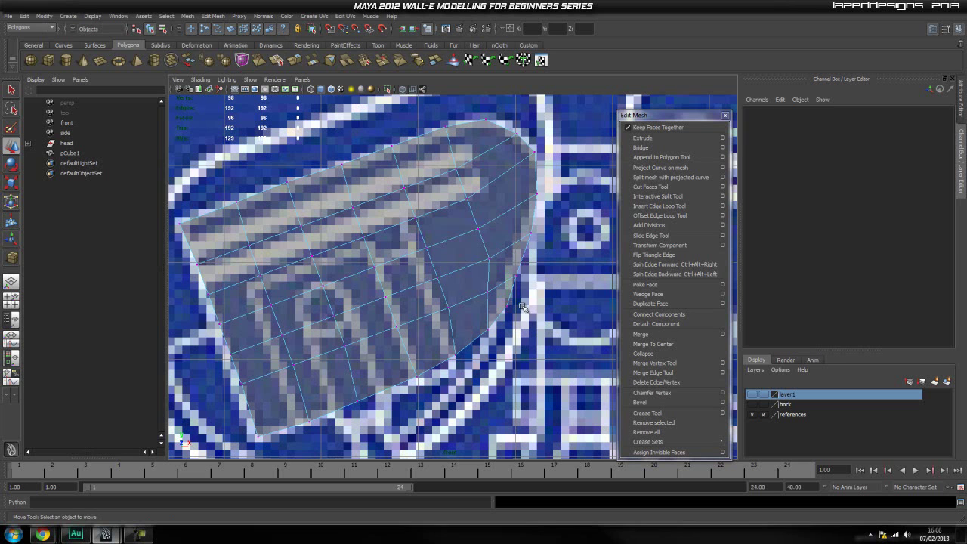
click(519, 275)
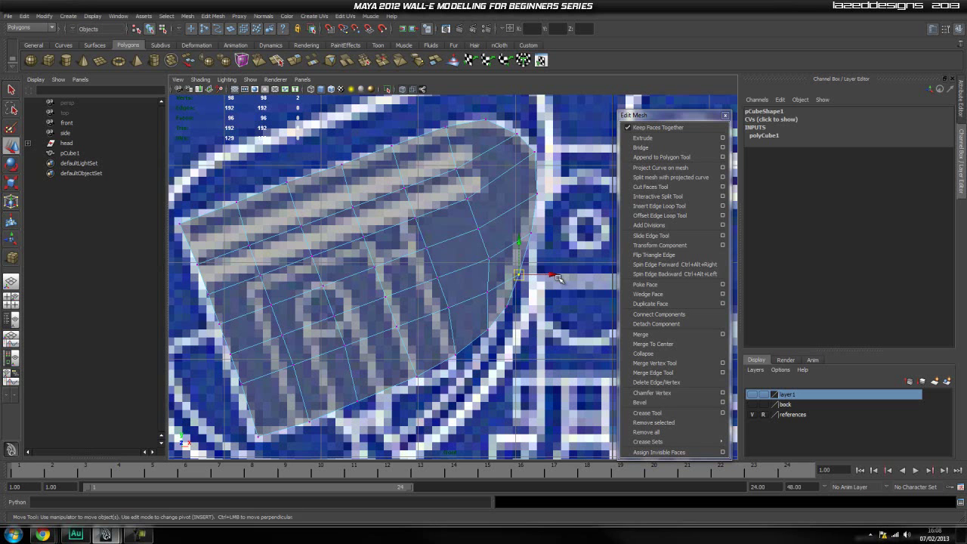
click(555, 264)
alt+middle_drag(554, 263, 550, 286)
drag(503, 349, 484, 368)
click(571, 253)
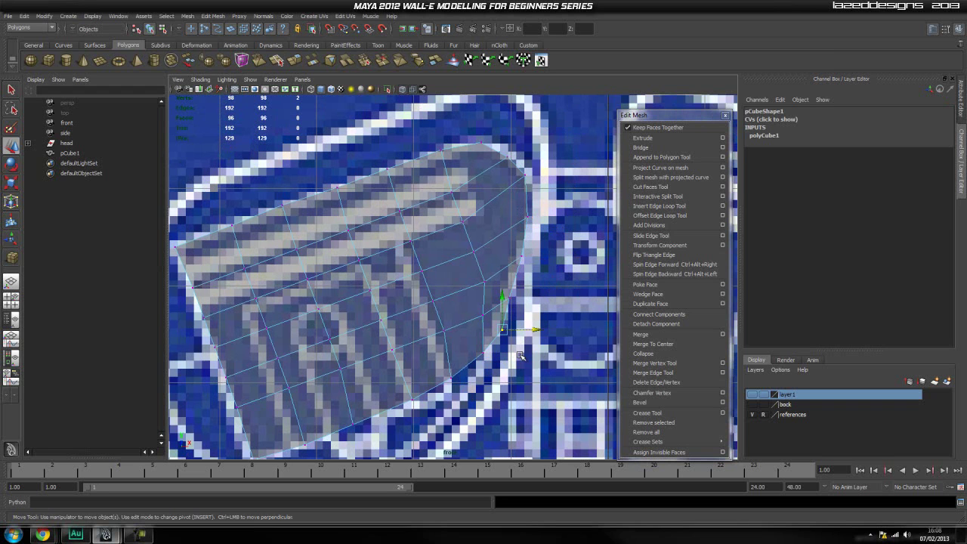
click(527, 373)
drag(504, 346, 479, 357)
click(513, 356)
Shift the block's interior vertices to even out the face grid
click(484, 401)
scroll(411, 395, down, 3)
alt+middle_drag(412, 394, 440, 376)
scroll(444, 340, up, 1)
alt+middle_drag(446, 314, 446, 334)
scroll(446, 333, up, 3)
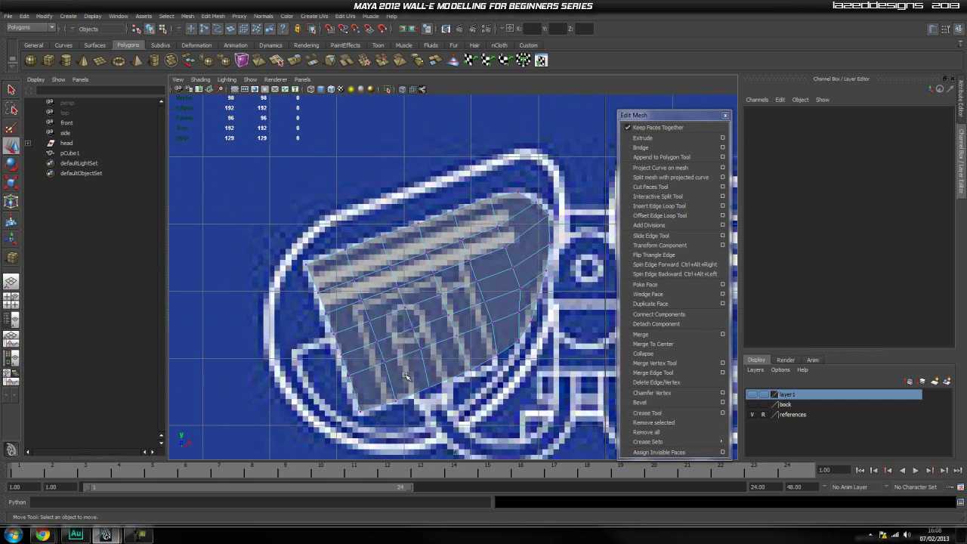
drag(368, 304, 437, 345)
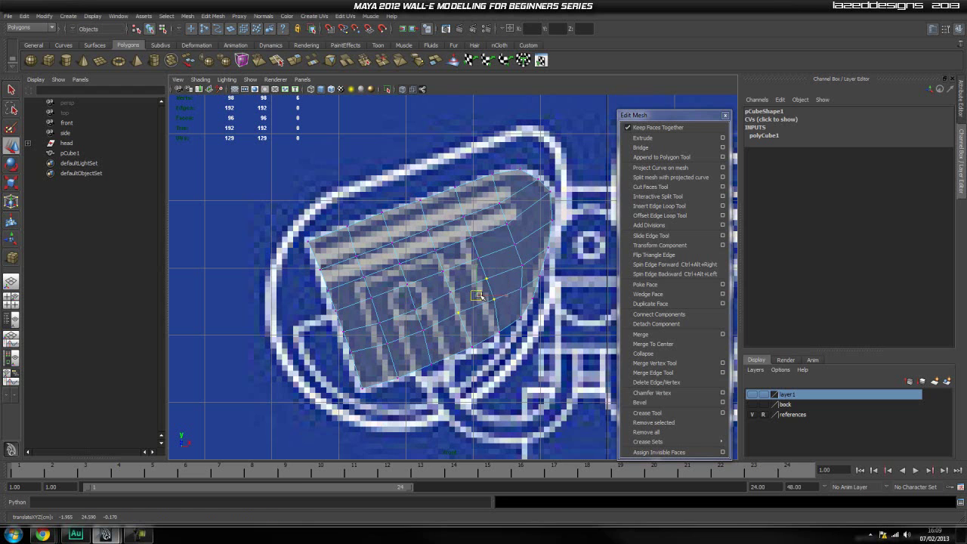
click(590, 284)
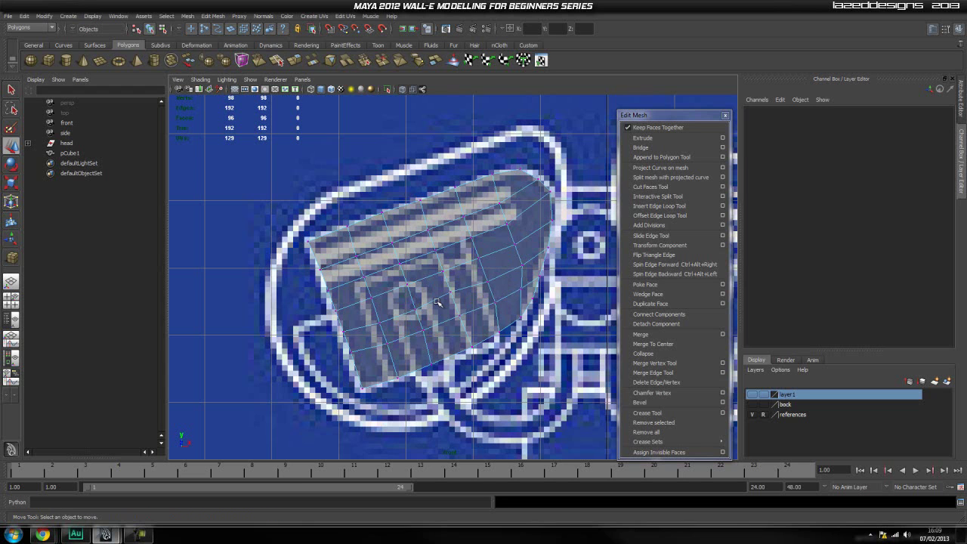
click(411, 284)
Switch to the perspective view, select the block as an object and preview it smoothed
click(537, 357)
scroll(380, 354, down, 4)
key(space)
drag(437, 292, 438, 271)
alt+drag(434, 321, 484, 314)
scroll(468, 306, up, 4)
mouse_move(381, 324)
alt+mouse_down()
mouse_move(356, 327)
mouse_move(373, 328)
alt+mouse_up()
alt+middle_drag(285, 322, 306, 337)
right_drag(326, 306, 362, 291)
click(345, 296)
key(3)
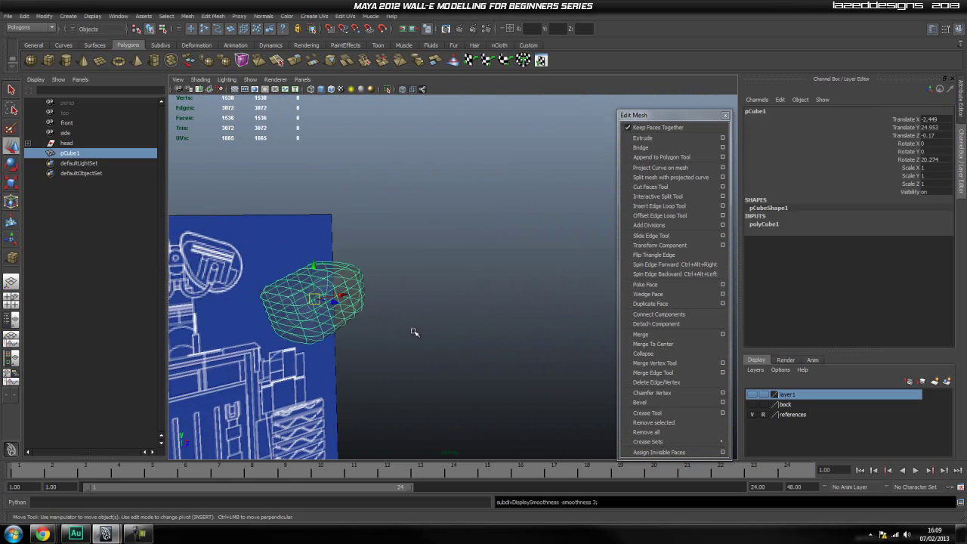
Turn off X-ray shading and return the block to its unsmoothed display
click(362, 332)
scroll(335, 332, up, 5)
alt+middle_drag(334, 333, 424, 352)
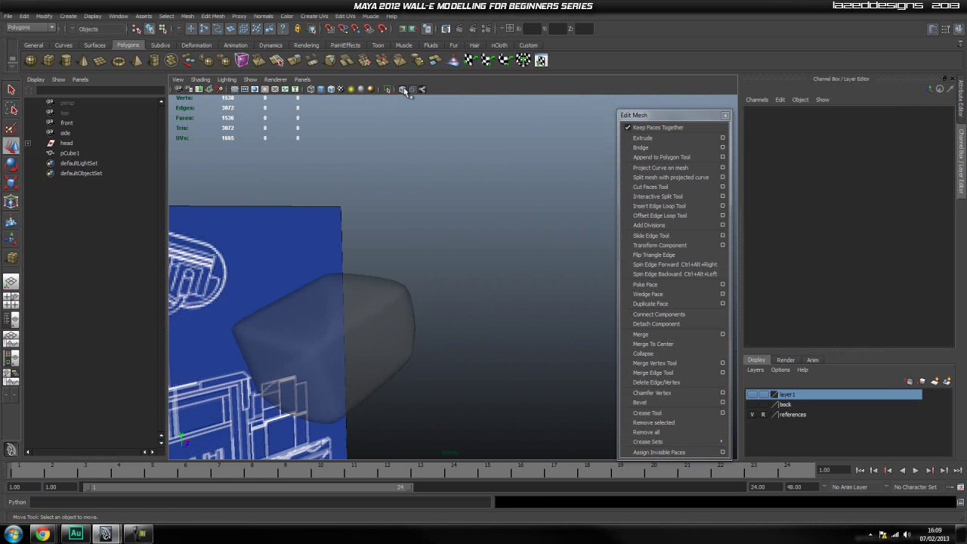
click(386, 345)
key(1)
mouse_move(448, 373)
alt+mouse_down()
mouse_move(427, 374)
mouse_move(454, 367)
mouse_move(438, 371)
alt+mouse_up()
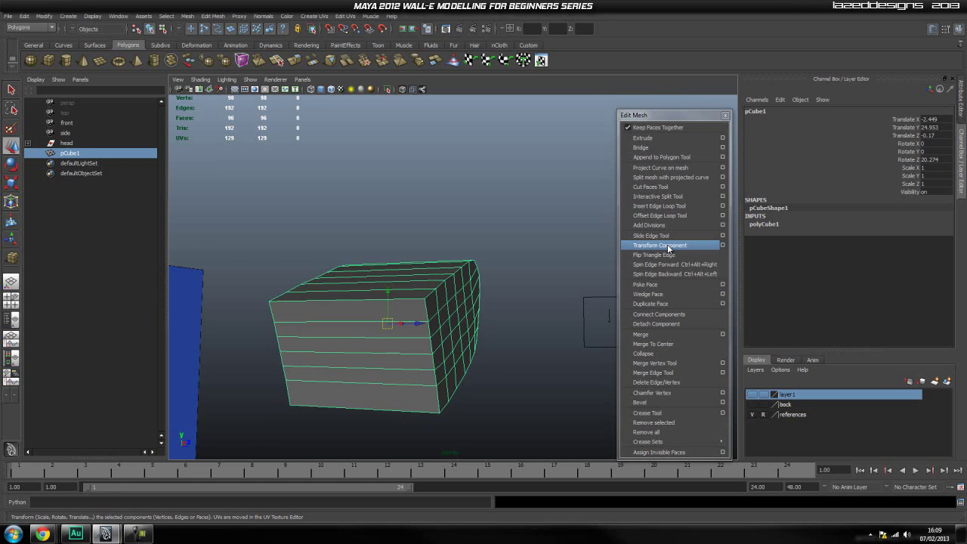
Using the side view, select only the faces on the block's negative-Z end
alt+drag(466, 296, 415, 331)
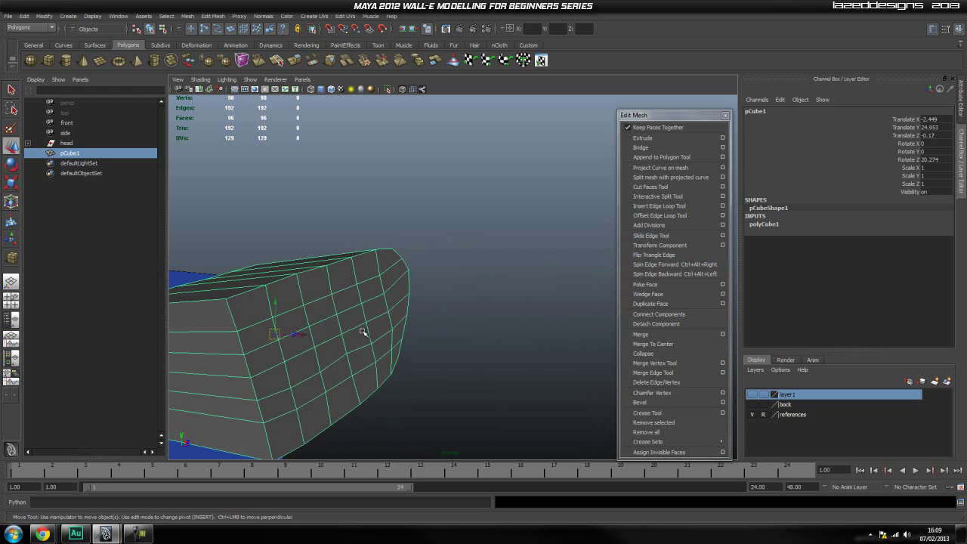
alt+middle_drag(353, 338, 403, 316)
mouse_move(402, 315)
alt+mouse_down()
mouse_move(434, 323)
mouse_move(411, 333)
alt+mouse_up()
alt+middle_drag(323, 352, 395, 296)
right_drag(395, 296, 395, 316)
key(space)
drag(381, 310, 381, 326)
key(space)
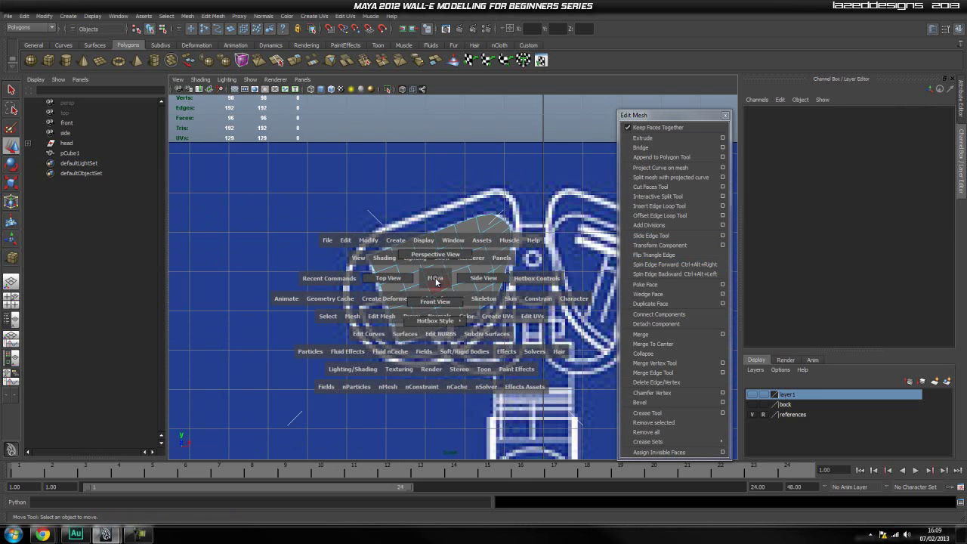
drag(435, 282, 457, 282)
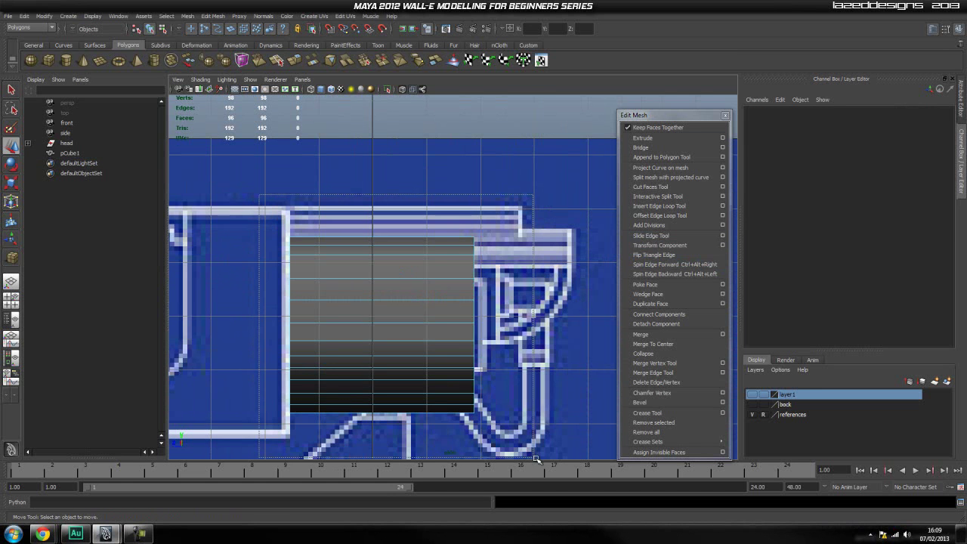
drag(532, 458, 533, 458)
ctrl+drag(460, 435, 460, 435)
Extrude the selected end faces together with an Offset of 0.03
key(space)
drag(425, 319, 430, 339)
alt+right_drag(473, 335, 527, 322)
alt+middle_drag(527, 322, 525, 340)
click(666, 138)
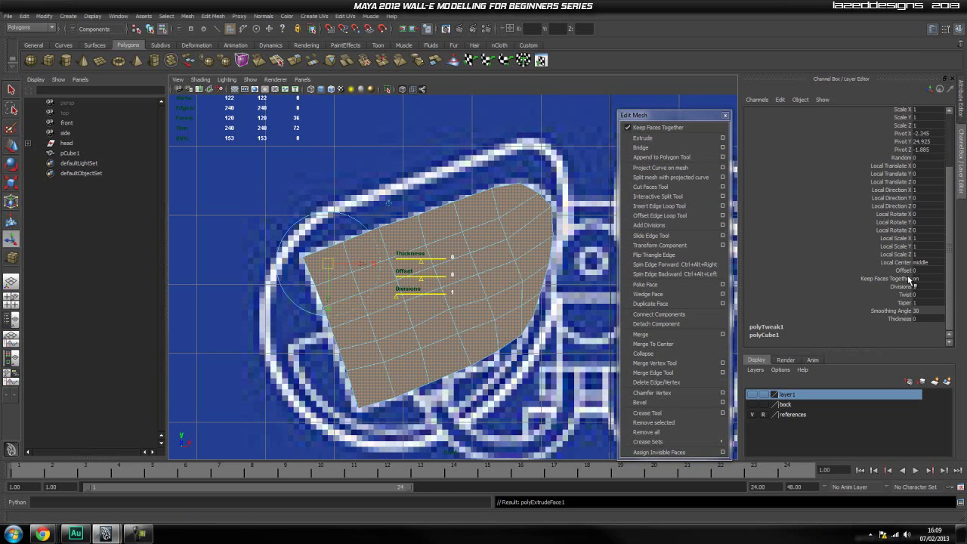
click(905, 270)
middle_drag(578, 302, 575, 303)
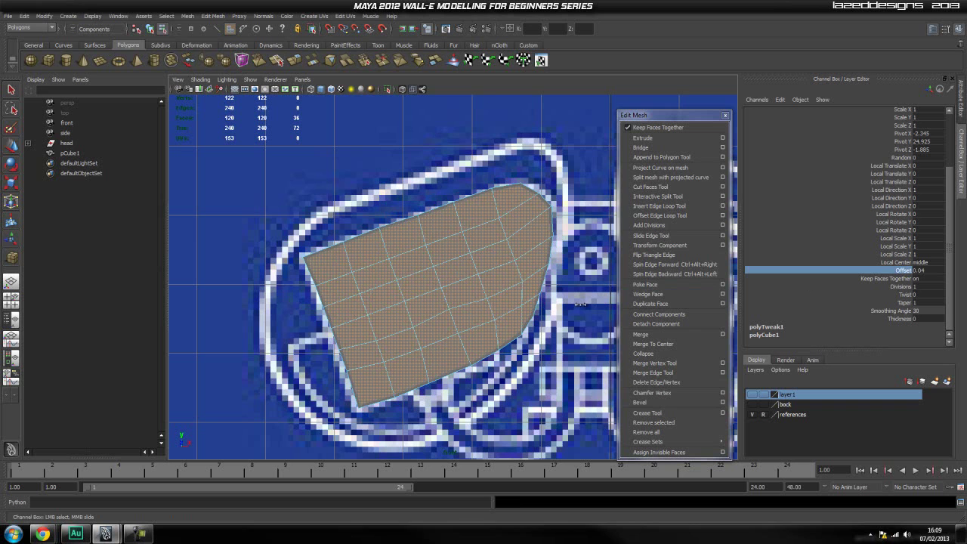
Examine the extruded end and the opposite end of the block in the perspective view
key(space)
drag(486, 270, 645, 305)
alt+middle_drag(474, 286, 360, 280)
scroll(360, 281, up, 3)
alt+drag(360, 280, 505, 283)
scroll(504, 283, up, 3)
alt+middle_drag(504, 283, 420, 255)
alt+drag(556, 307, 537, 283)
scroll(488, 330, down, 5)
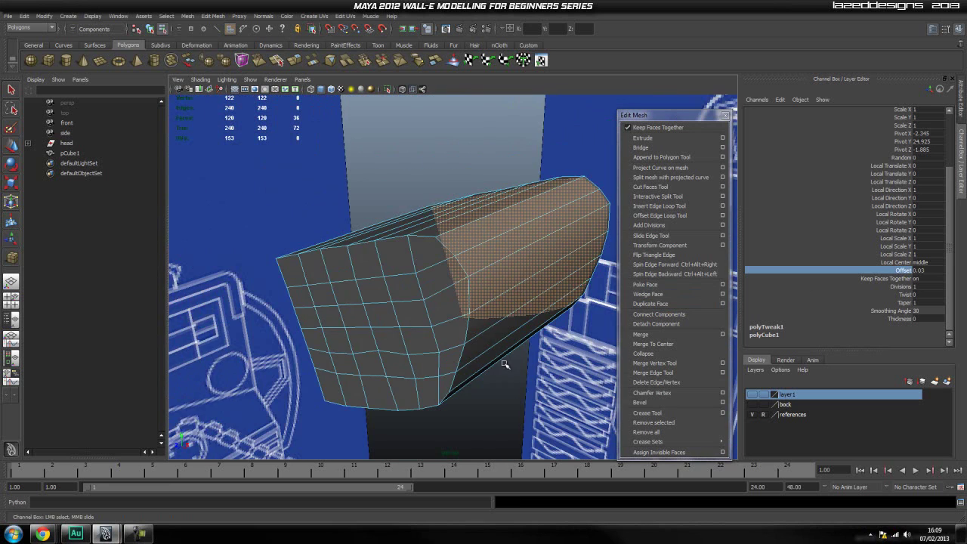
Select only the faces on the block's positive-Z end in face mode
click(509, 383)
alt+drag(509, 385, 313, 305)
right_click(420, 275)
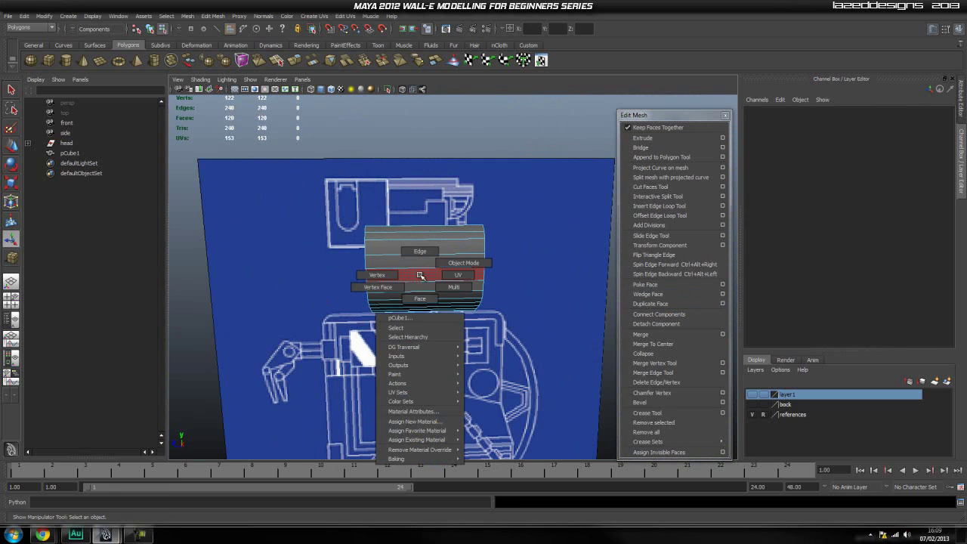
click(420, 300)
alt+drag(279, 329, 257, 328)
click(305, 164)
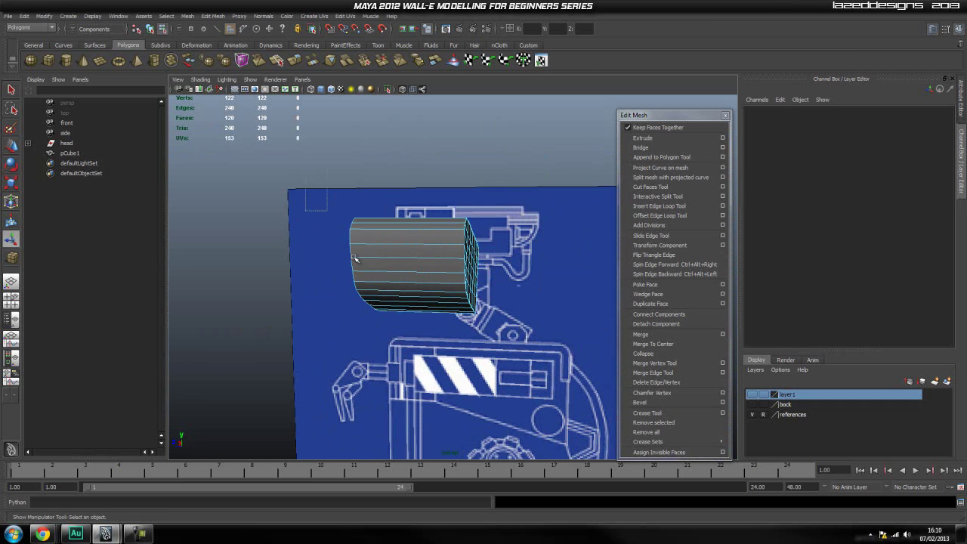
drag(306, 165, 602, 430)
ctrl+drag(591, 473, 592, 474)
alt+drag(377, 287, 513, 314)
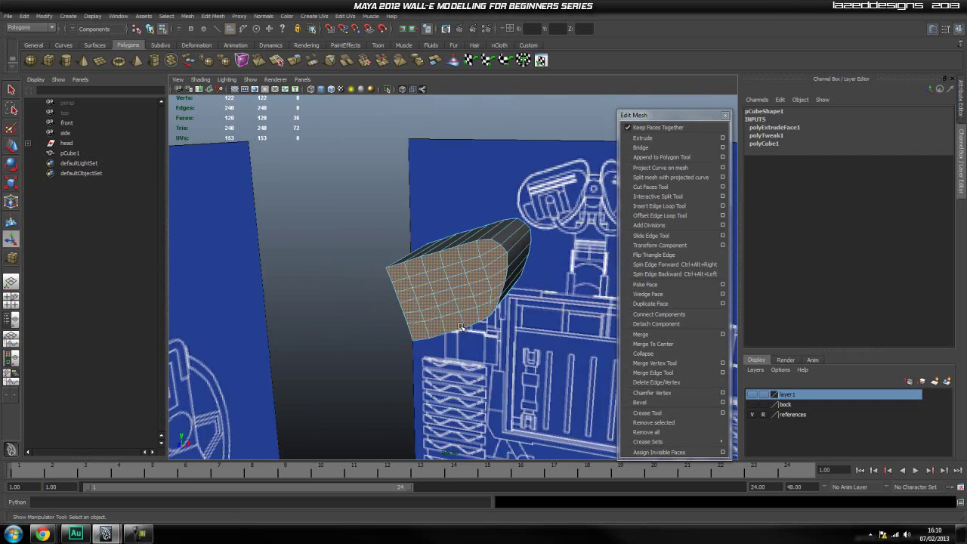
Extrude the selected positive-Z end faces together with an Offset of 0.04
scroll(528, 325, up, 4)
alt+middle_drag(546, 330, 519, 299)
click(680, 139)
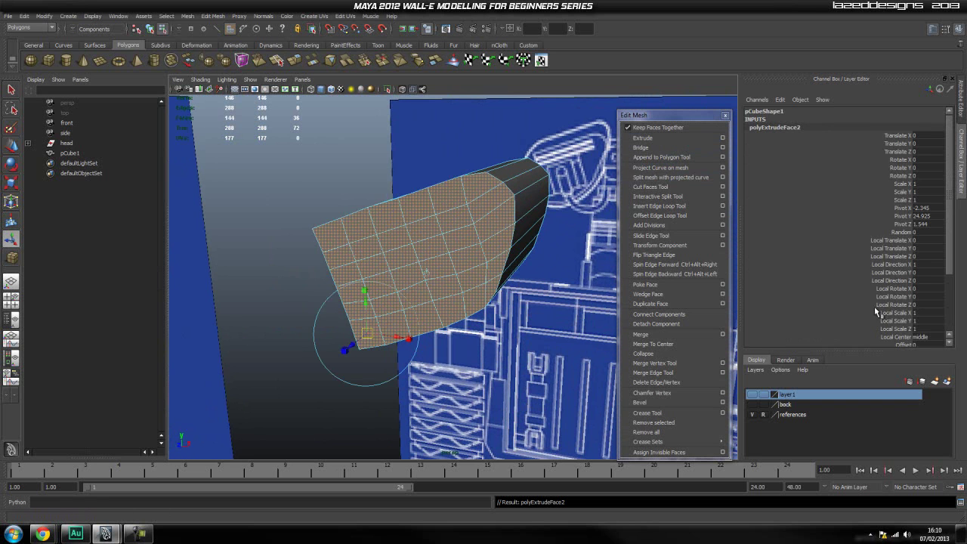
scroll(914, 333, down, 2)
click(907, 301)
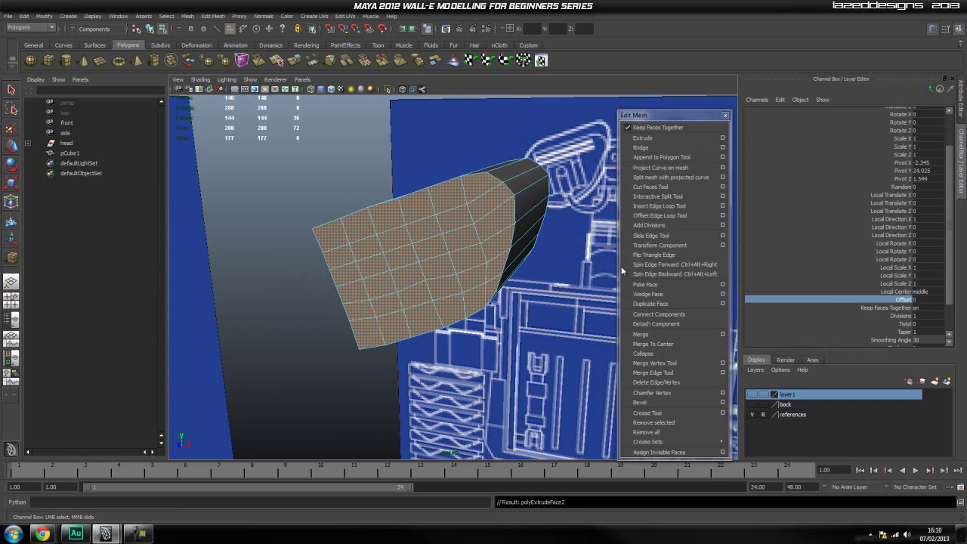
middle_drag(596, 262, 601, 265)
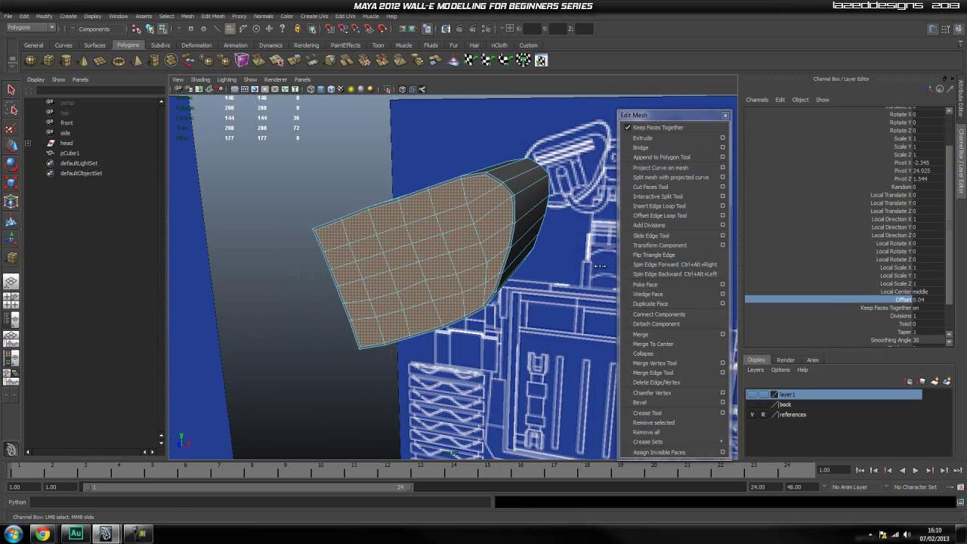
Return to object mode and preview the block smoothed, then restore its unsmoothed display
mouse_move(529, 276)
alt+mouse_down()
mouse_move(611, 287)
mouse_move(547, 280)
alt+mouse_up()
right_drag(479, 274, 515, 266)
click(556, 341)
click(472, 270)
key(3)
click(518, 355)
mouse_move(518, 355)
alt+mouse_down()
mouse_move(507, 342)
mouse_move(521, 343)
alt+mouse_up()
click(511, 333)
key(1)
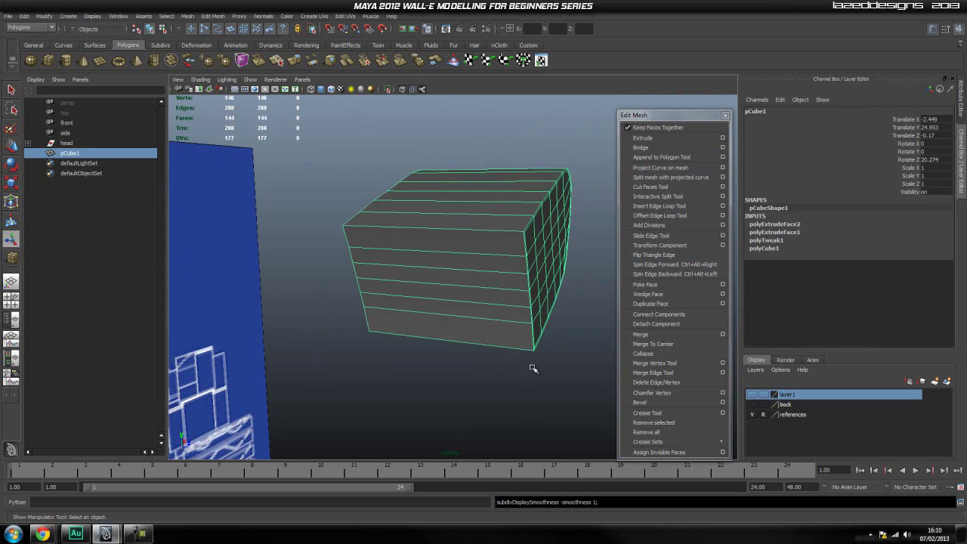
Select all the strip faces on the block's flat negative-X side, leaving the other faces unselected
click(565, 370)
right_drag(473, 275, 474, 296)
click(478, 281)
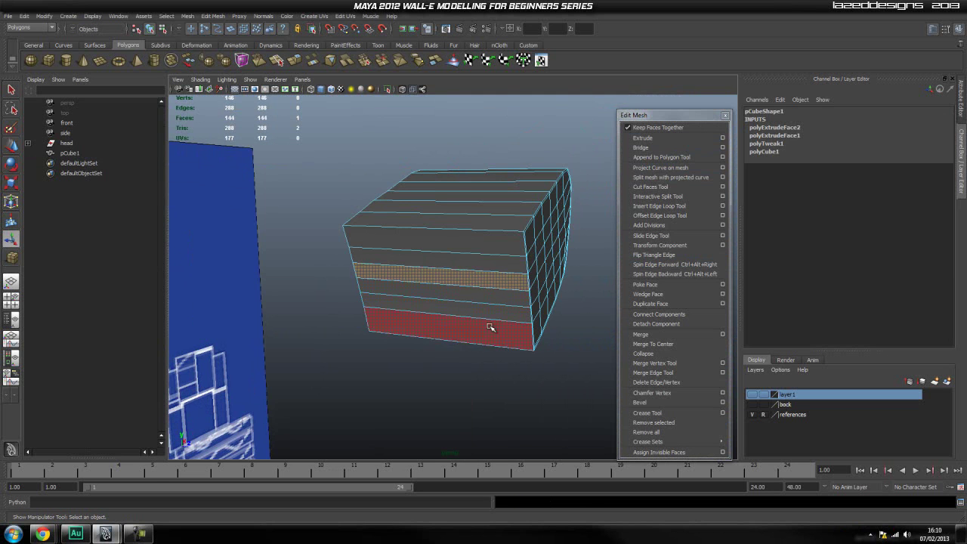
click(560, 377)
scroll(531, 347, up, 4)
scroll(522, 327, down, 4)
alt+drag(567, 357, 534, 358)
drag(302, 174, 598, 413)
alt+drag(513, 339, 491, 315)
ctrl+drag(567, 406, 565, 408)
click(461, 352)
alt+drag(460, 350, 345, 311)
click(460, 239)
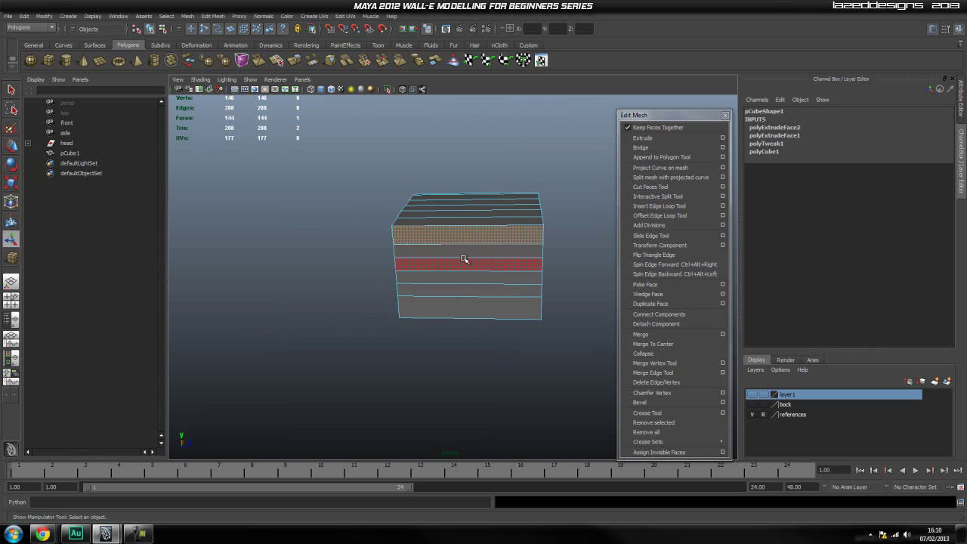
shift+click(467, 307)
alt+drag(372, 320, 499, 320)
scroll(502, 314, up, 4)
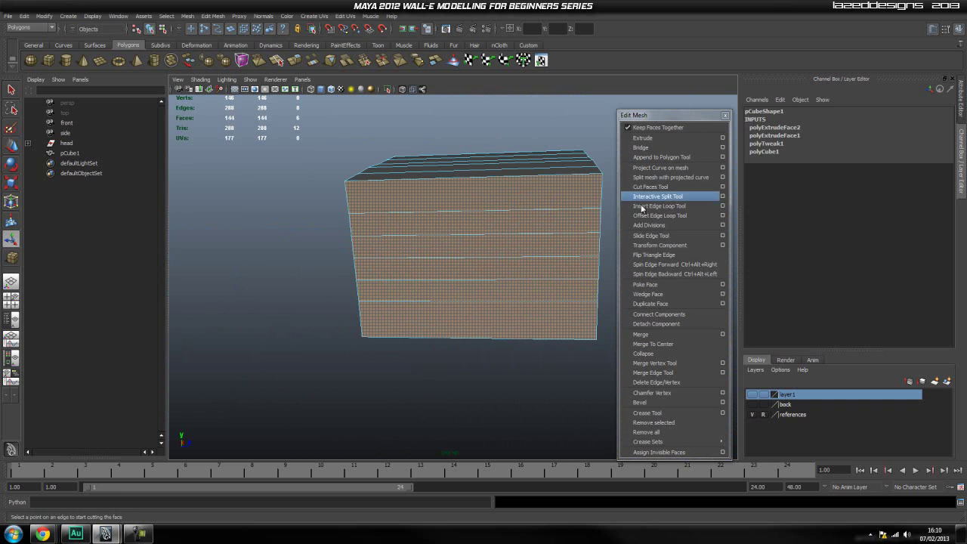
Extrude the selected flat-side faces together with a small Offset
click(643, 138)
scroll(891, 273, down, 3)
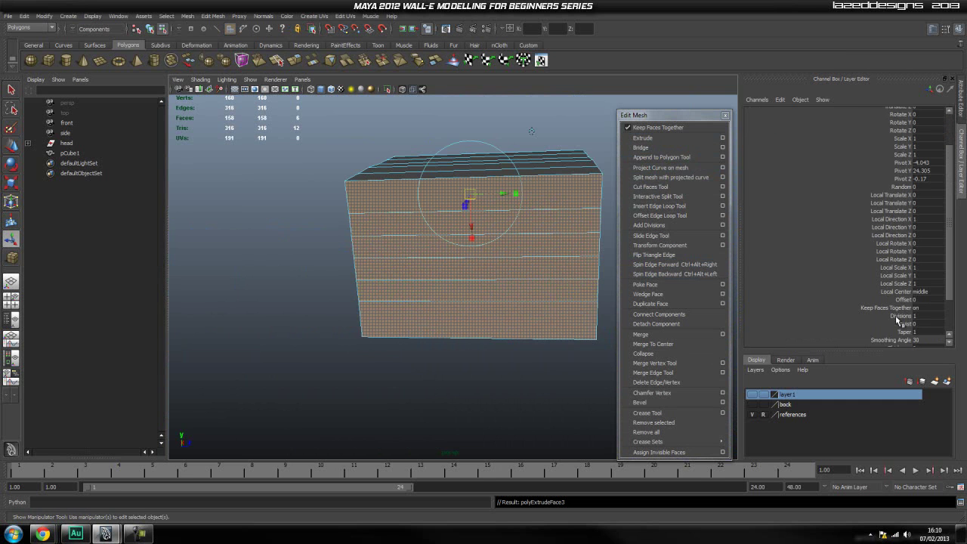
click(765, 296)
middle_drag(505, 279, 505, 284)
Check the smoothed shape of the block around its extruded flat side, then switch smoothing off
alt+drag(553, 340, 499, 337)
right_drag(490, 239, 521, 236)
click(537, 297)
key(3)
click(545, 347)
alt+drag(405, 331, 555, 322)
click(516, 286)
key(1)
Insert an edge loop around the block close and parallel to its flat side
alt+middle_drag(595, 275, 520, 296)
click(531, 290)
scroll(533, 288, up, 3)
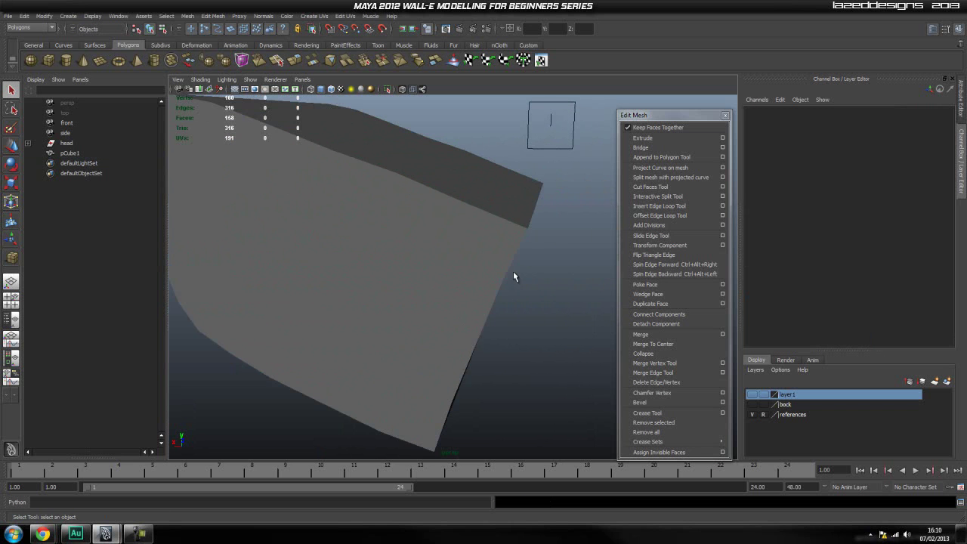
click(484, 250)
alt+drag(559, 265, 295, 295)
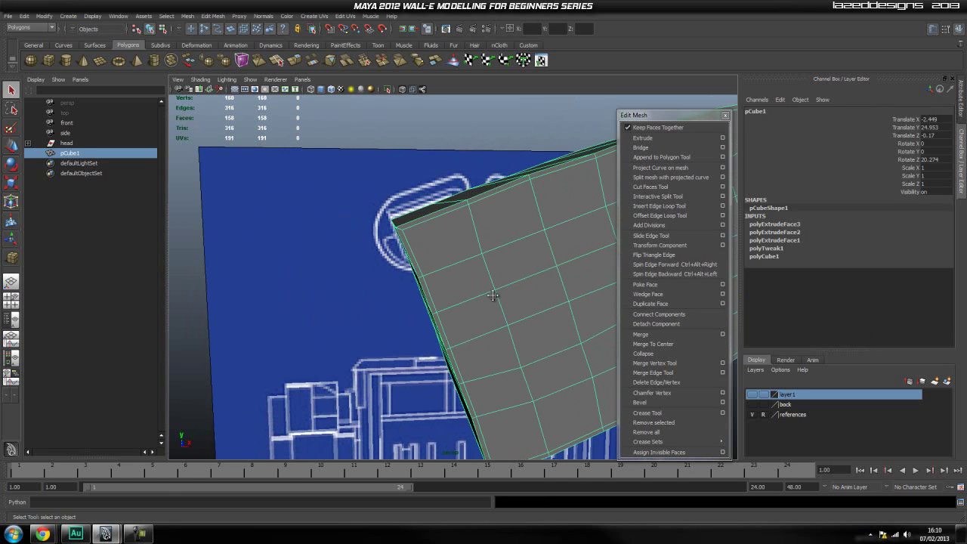
alt+middle_drag(492, 296, 481, 240)
click(650, 207)
drag(486, 354, 467, 361)
alt+drag(330, 359, 420, 299)
scroll(483, 374, up, 5)
scroll(454, 339, down, 5)
key(q)
Preview the effect of the added edge loop in smoothed display, then show the unsmoothed block again
right_drag(421, 290, 458, 283)
click(537, 366)
click(498, 337)
key(3)
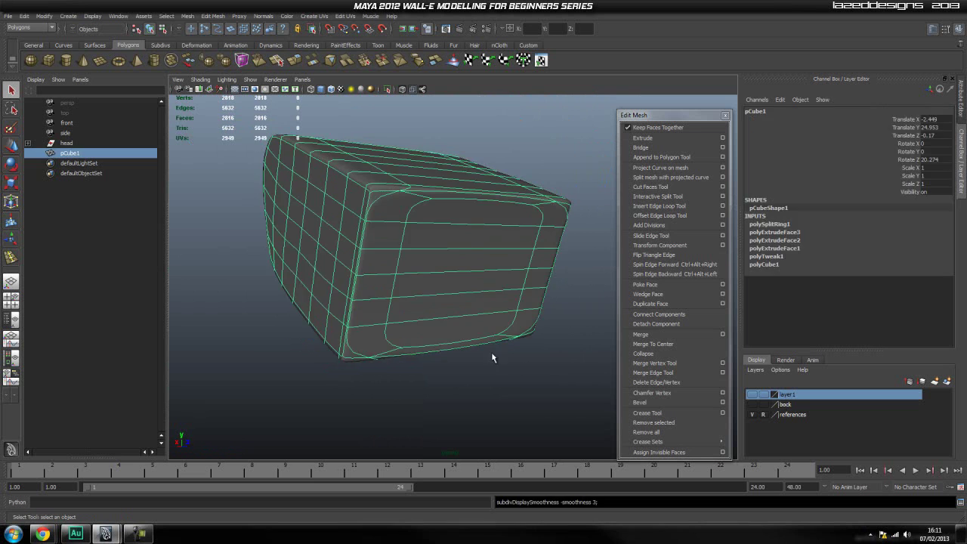
click(488, 355)
alt+drag(454, 349, 464, 338)
click(449, 329)
key(1)
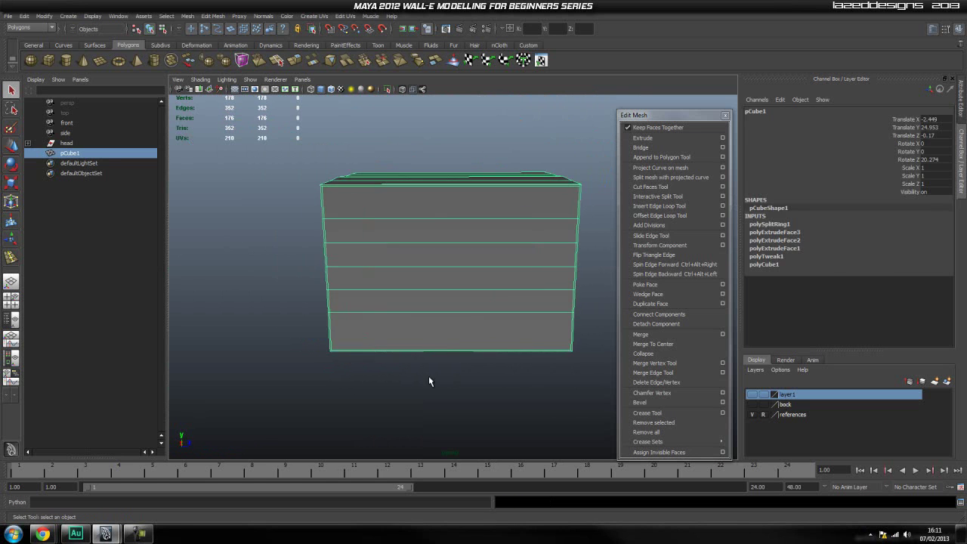
Examine the edge layout at the corner where the flat side meets the end face
click(428, 377)
alt+drag(423, 376, 434, 360)
scroll(415, 339, up, 4)
scroll(389, 308, down, 2)
click(362, 277)
alt+drag(361, 274, 413, 322)
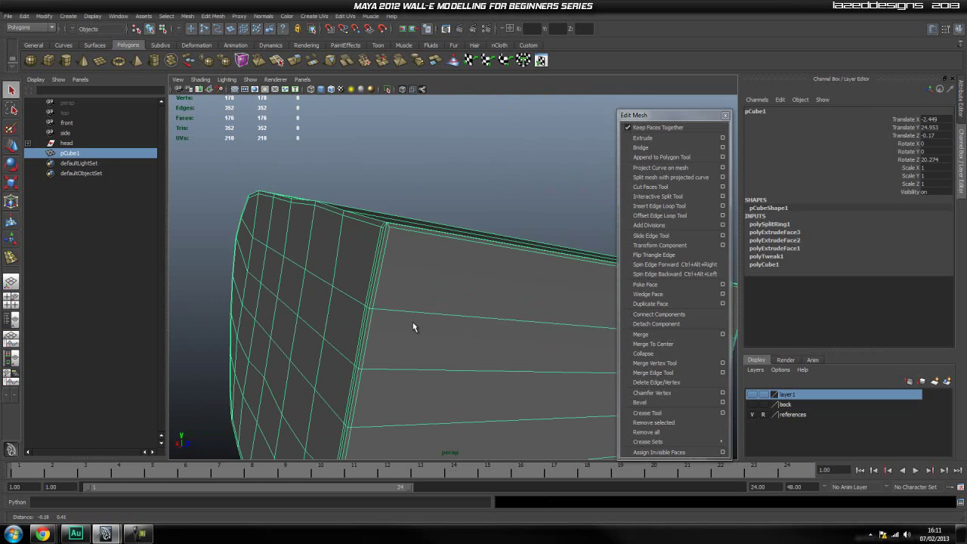
scroll(362, 293, up, 2)
alt+drag(361, 292, 359, 299)
scroll(361, 297, up, 2)
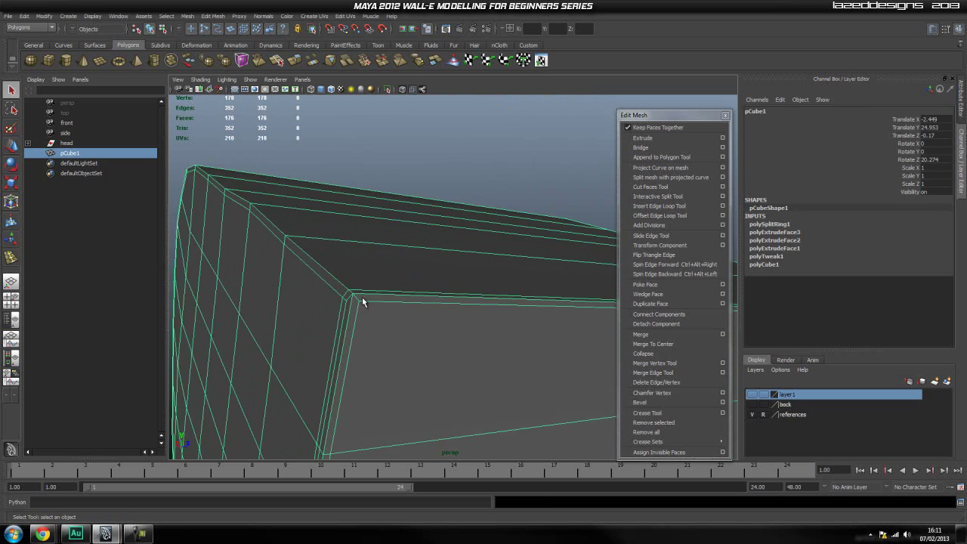
scroll(413, 347, down, 2)
scroll(549, 367, down, 4)
Undo the edge loop beside the flat side and the extrusion of the flat-side faces
alt+drag(509, 355, 468, 362)
key(ctrl+z)
key(ctrl+z)
key(ctrl+z)
key(ctrl+z)
key(ctrl+z)
key(ctrl+z)
key(ctrl+z)
key(ctrl+z)
key(ctrl+z)
key(ctrl+z)
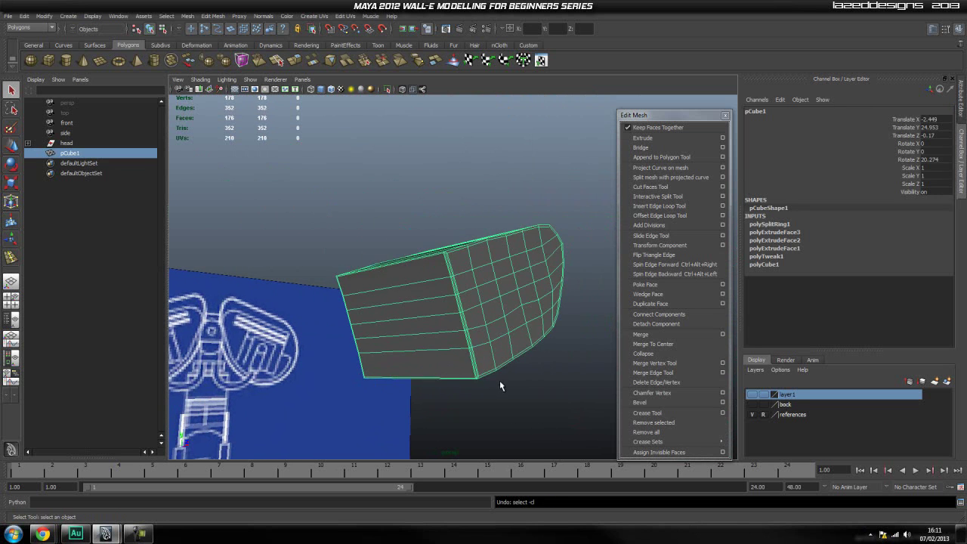
key(ctrl+z)
key(ctrl+z)
key(ctrl+z)
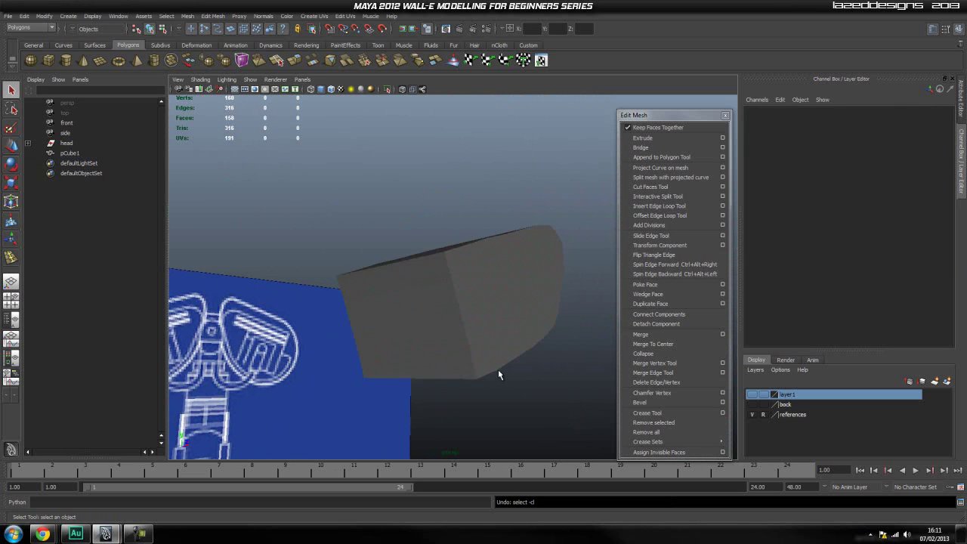
key(ctrl+z)
key(ctrl+z)
key(ctrl+z)
key(ctrl+z)
key(ctrl+z)
key(ctrl+z)
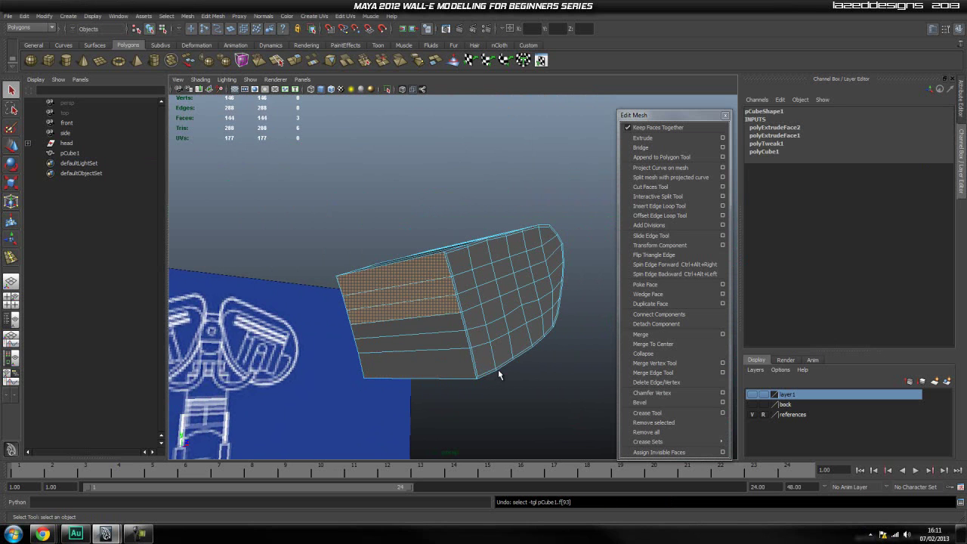
Undo the flat-side face selection and the extrusion of the positive-Z end
alt+drag(498, 369, 518, 368)
scroll(499, 351, up, 4)
alt+drag(572, 335, 551, 347)
key(ctrl+z)
key(ctrl+z)
key(ctrl+z)
key(ctrl+z)
key(ctrl+z)
key(ctrl+z)
key(ctrl+z)
key(ctrl+z)
key(ctrl+z)
key(ctrl+z)
key(ctrl+z)
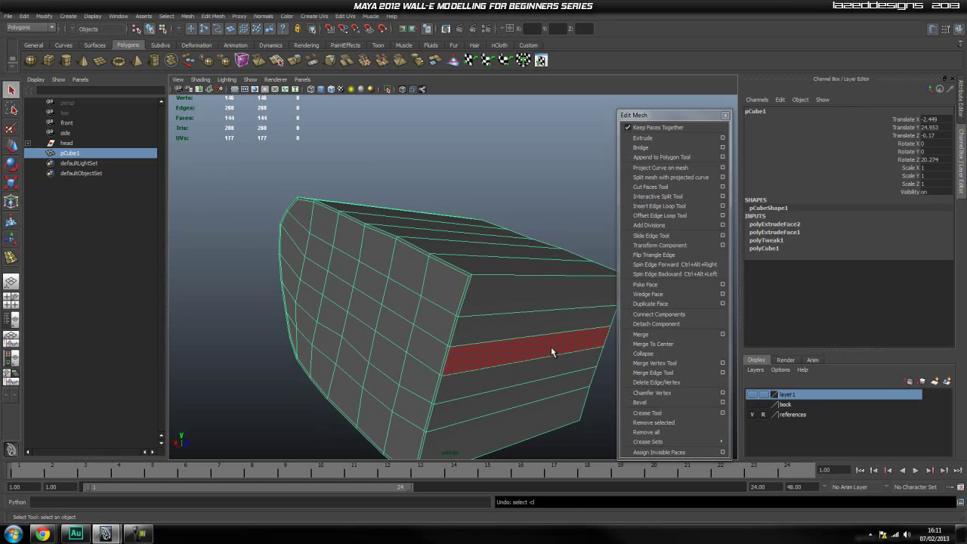
key(ctrl+z)
key(ctrl+z)
key(ctrl+z)
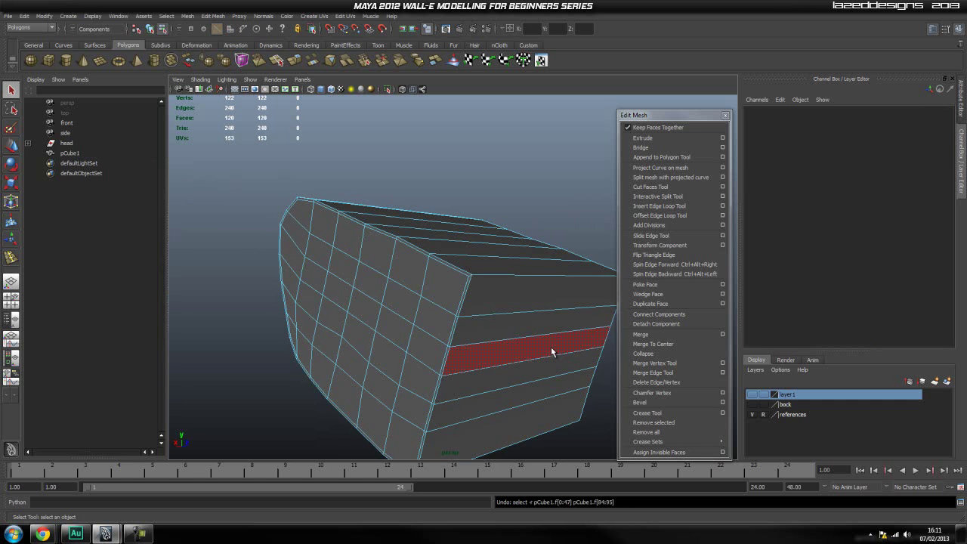
Delete the inset border edges around the block's extruded negative-Z end and return to object mode
alt+drag(533, 373, 602, 362)
alt+middle_drag(511, 303, 475, 350)
right_drag(513, 310, 512, 285)
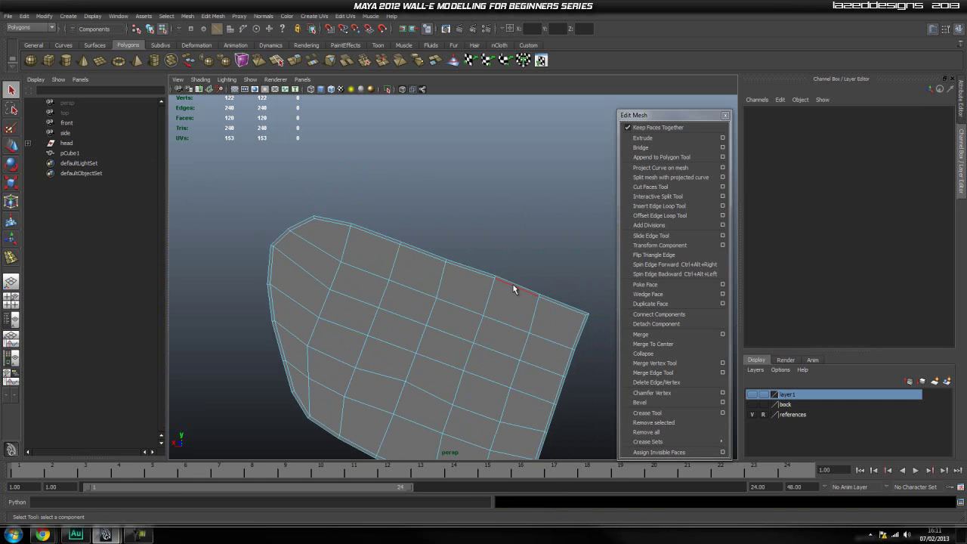
double_click(516, 288)
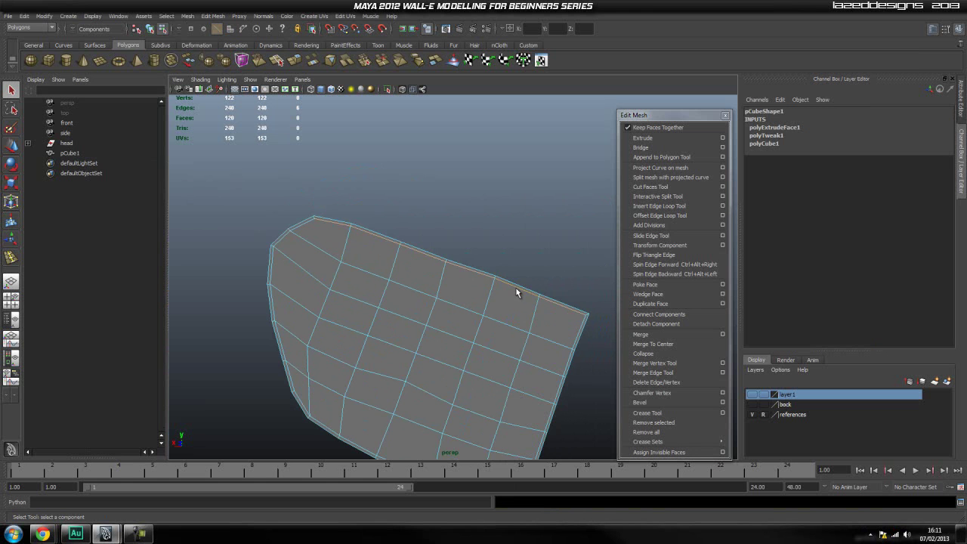
alt+middle_drag(572, 356, 515, 325)
scroll(514, 324, up, 2)
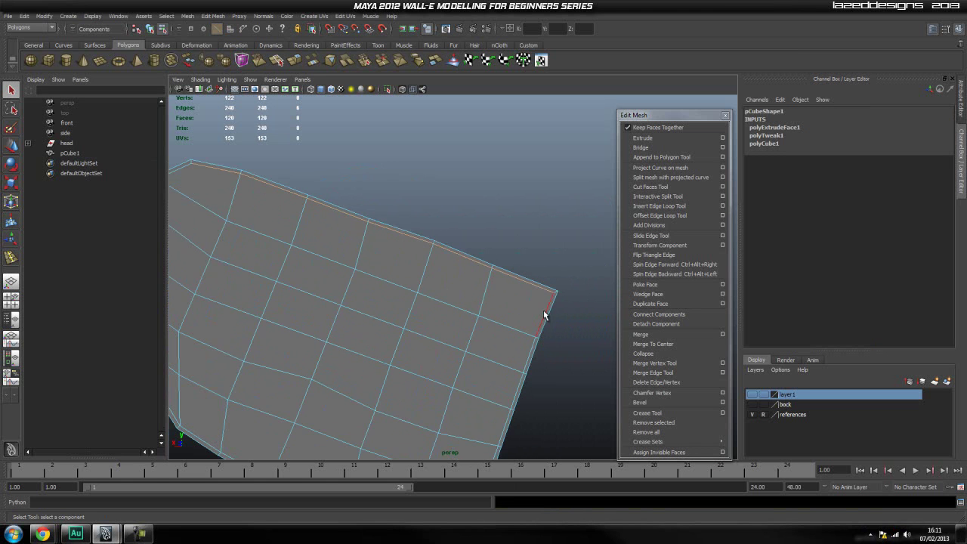
shift+double_click(546, 316)
alt+middle_drag(484, 356, 576, 278)
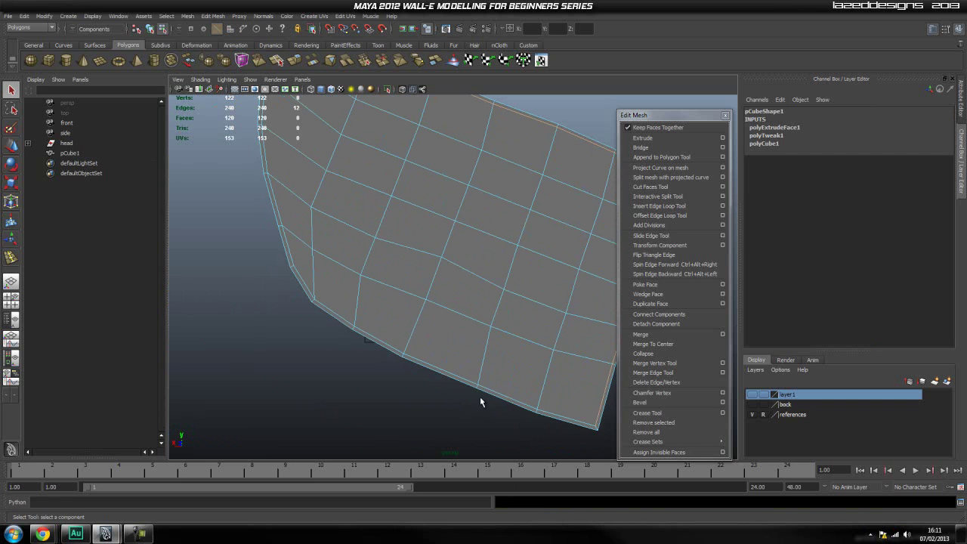
alt+middle_drag(308, 273, 421, 410)
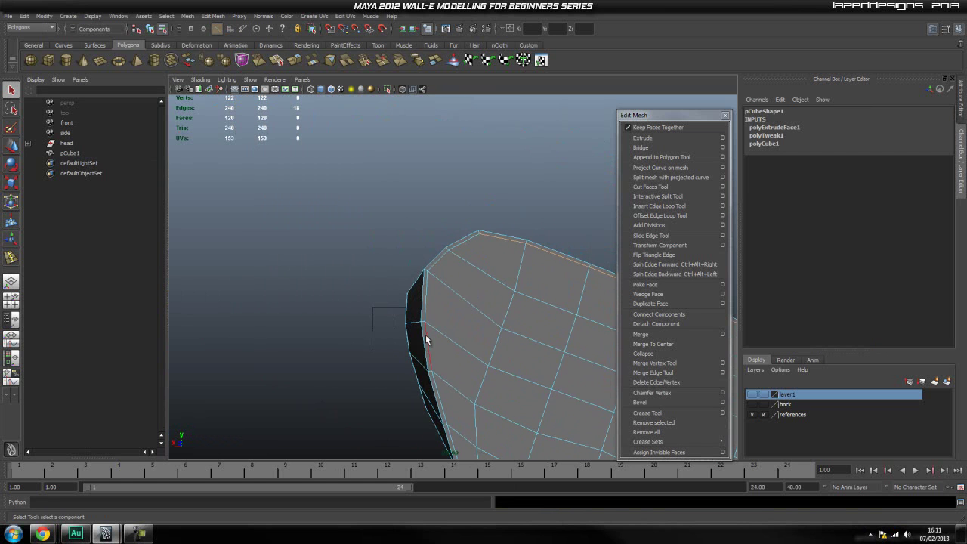
alt+drag(472, 363, 536, 339)
alt+middle_drag(559, 334, 352, 297)
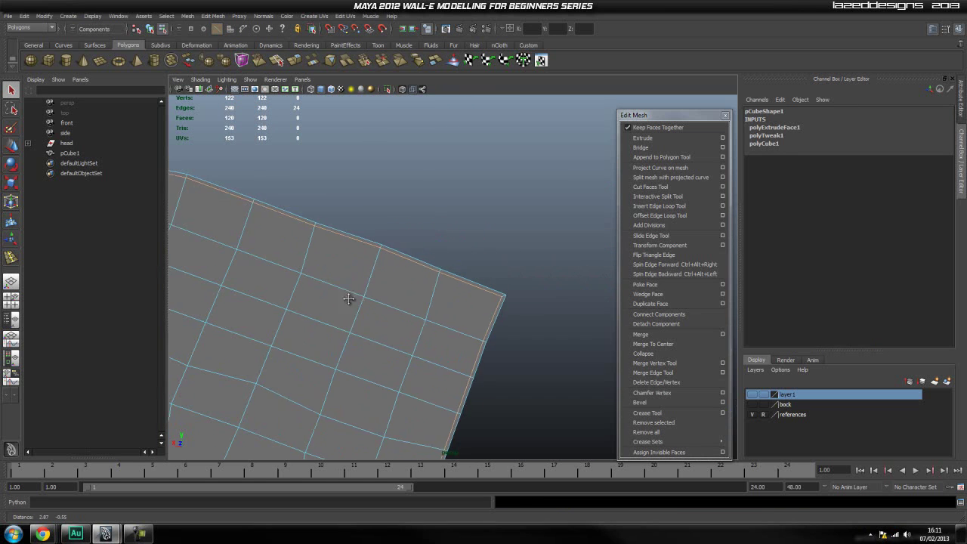
shift+right_drag(414, 306, 384, 324)
alt+drag(360, 315, 406, 329)
right_drag(438, 319, 471, 306)
click(401, 326)
alt+drag(401, 326, 453, 351)
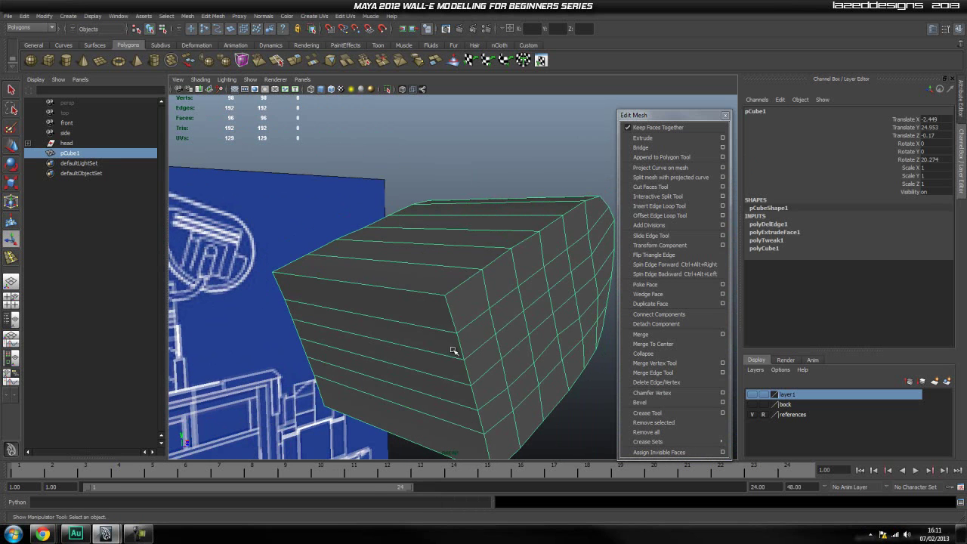
Insert edge loops around the block close to both ends and one close and parallel to its flat side
click(670, 210)
alt+drag(478, 306, 518, 290)
alt+drag(350, 291, 408, 294)
alt+drag(542, 309, 445, 339)
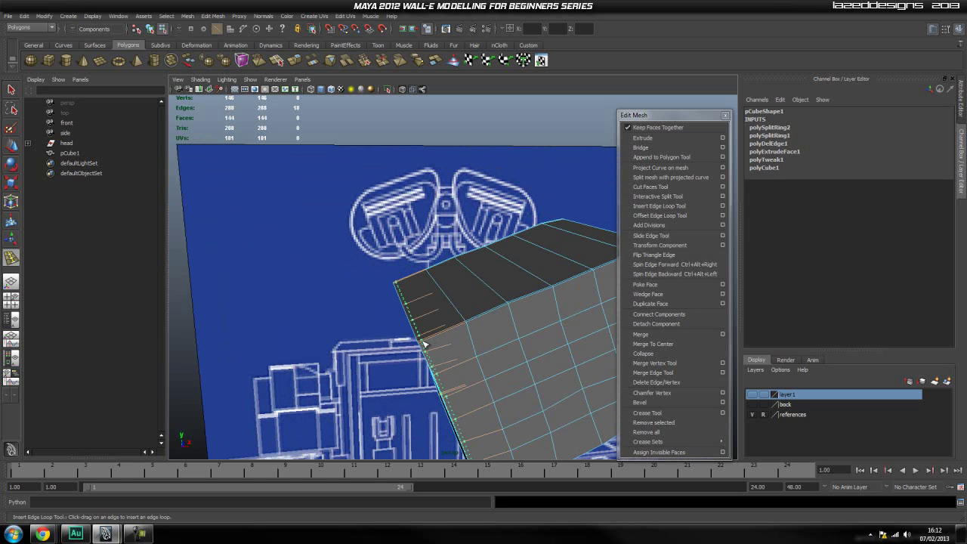
click(424, 345)
Return to object mode and show the block in smoothed display to check its new edge loops
alt+drag(460, 345, 434, 306)
scroll(486, 333, up, 1)
scroll(504, 324, up, 1)
scroll(534, 316, down, 1)
right_click(426, 290)
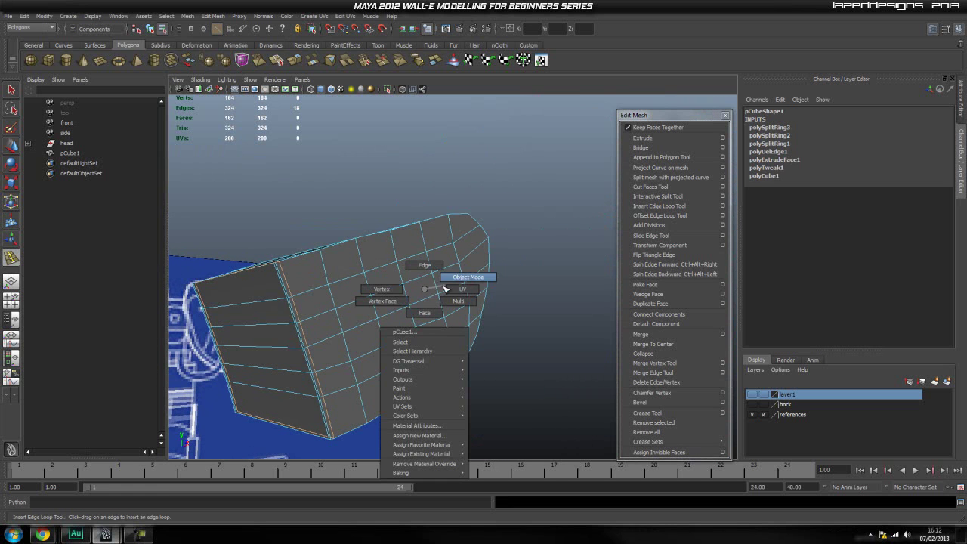
right_drag(444, 289, 446, 289)
click(430, 287)
key(3)
click(513, 371)
alt+drag(512, 371, 555, 371)
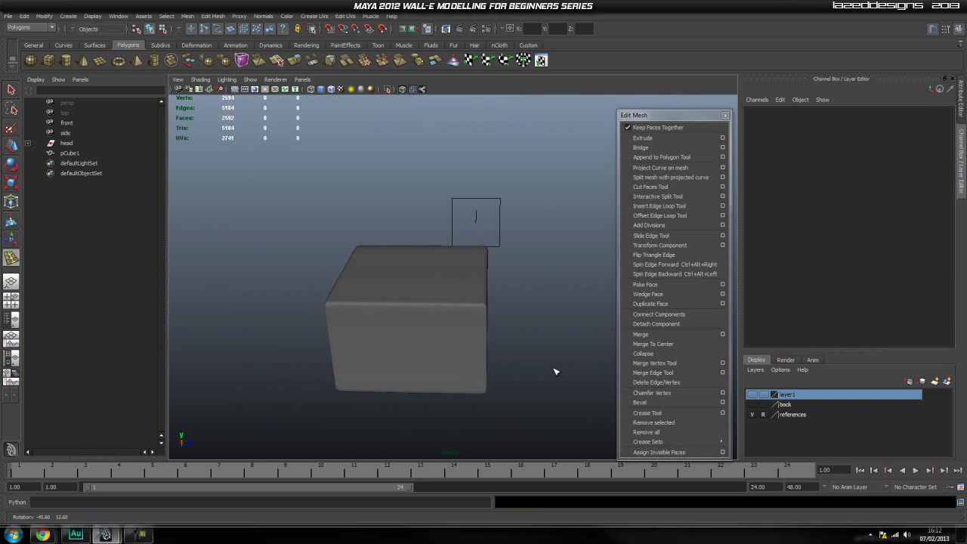
Examine the smoothed block's rounded edges and corners up close
click(441, 298)
scroll(442, 298, up, 6)
alt+drag(475, 312, 447, 318)
key(3)
click(501, 369)
click(548, 356)
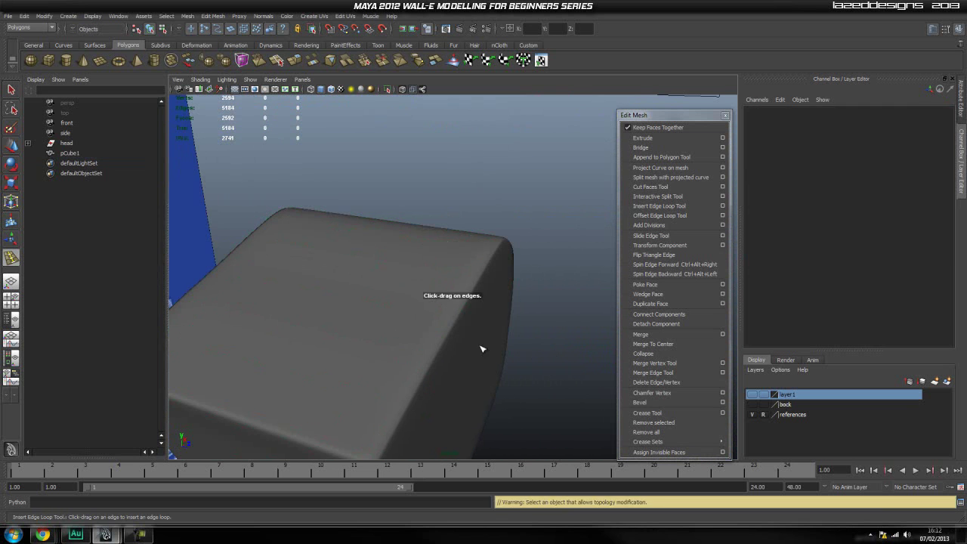
Leave the Insert Edge Loop tool and select the smoothed block
click(440, 341)
key(q)
alt+drag(566, 358, 436, 332)
scroll(438, 297, down, 5)
click(455, 346)
click(410, 307)
scroll(453, 326, up, 4)
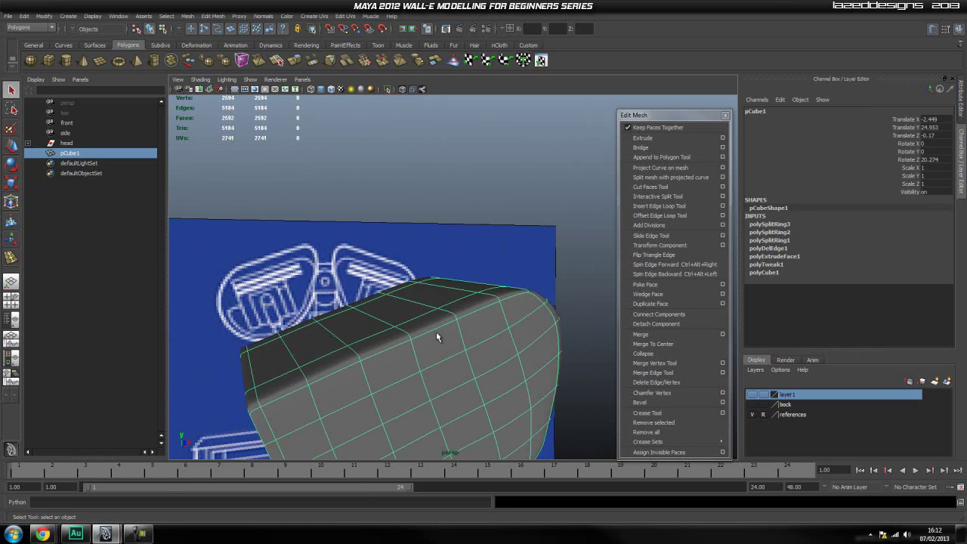
Show the block unsmoothed in the front view and move vertices on its upper edge onto the blueprint outline
alt+middle_drag(370, 358, 374, 327)
key(1)
key(space)
drag(371, 323, 373, 346)
alt+middle_drag(380, 341, 421, 380)
scroll(415, 355, up, 4)
scroll(423, 332, up, 3)
alt+middle_drag(404, 279, 416, 315)
right_drag(416, 314, 383, 311)
drag(377, 272, 420, 305)
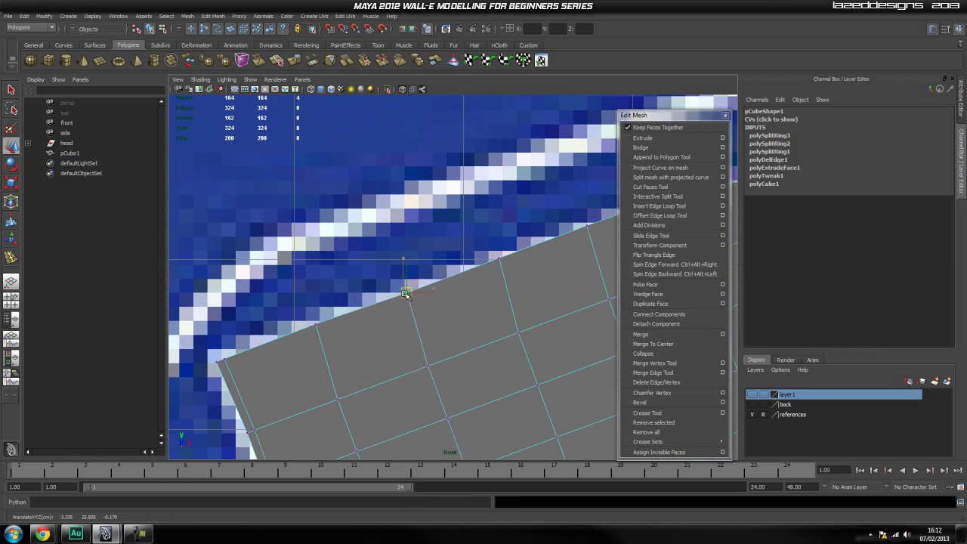
drag(405, 293, 407, 295)
Return to object mode, display the block smoothed and check its shape in the perspective view
alt+middle_drag(568, 281, 424, 314)
scroll(423, 314, down, 5)
alt+middle_drag(442, 347, 436, 304)
right_drag(435, 303, 466, 293)
key(3)
click(542, 353)
key(space)
drag(453, 306, 454, 282)
alt+drag(475, 328, 513, 335)
scroll(571, 315, down, 5)
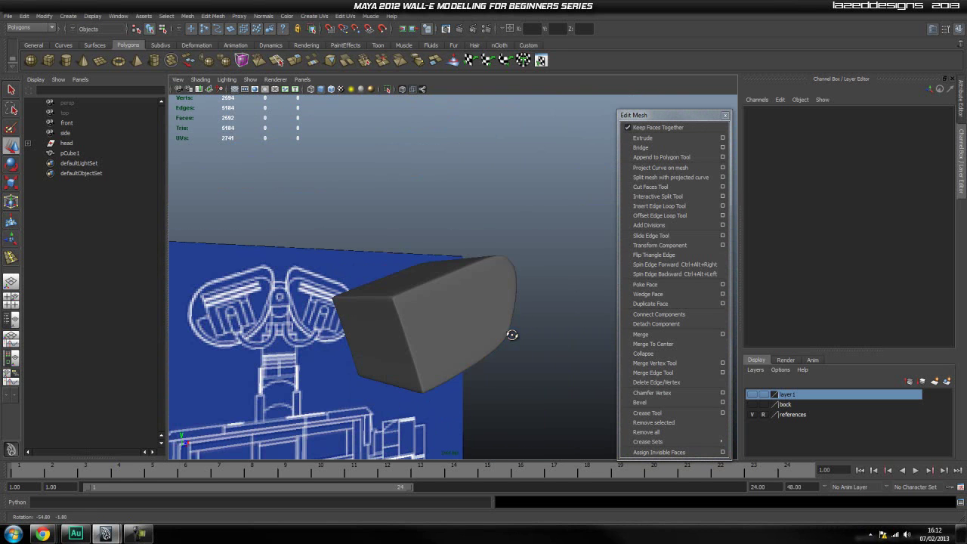
Turn on X-ray shading in the front view and align the block with the blueprint at Translate X -2.459, Y 25.012
click(435, 335)
mouse_move(446, 334)
alt+mouse_down()
mouse_move(522, 332)
mouse_move(444, 321)
mouse_move(487, 323)
mouse_move(453, 338)
alt+mouse_up()
key(space)
scroll(452, 335, down, 5)
alt+middle_drag(452, 334, 509, 299)
scroll(491, 287, up, 3)
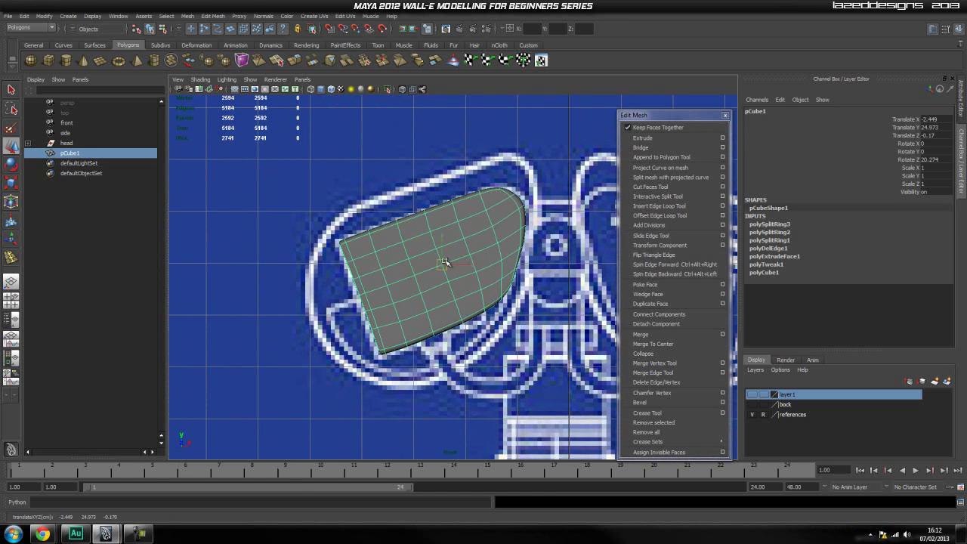
click(526, 288)
click(402, 90)
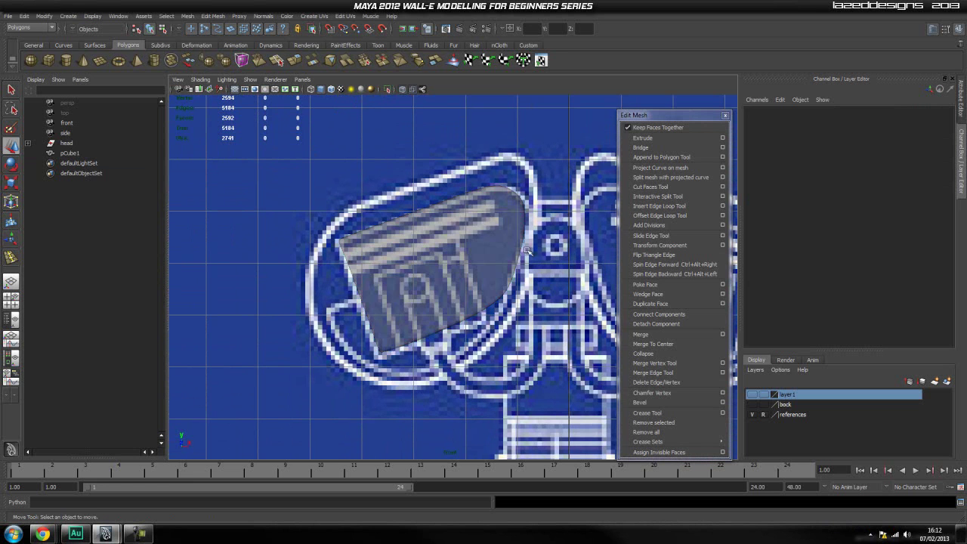
scroll(529, 270, up, 4)
alt+middle_drag(529, 291, 450, 305)
click(464, 257)
scroll(529, 279, down, 4)
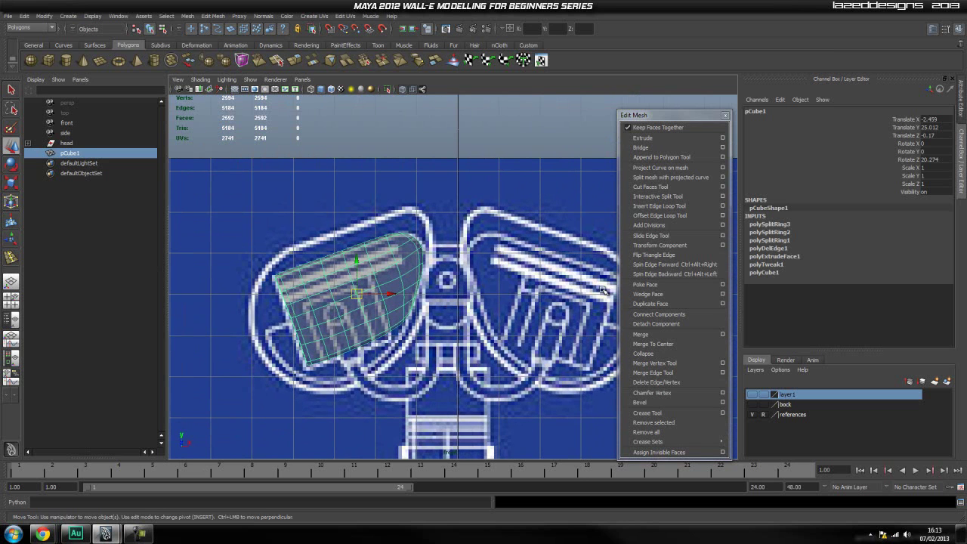
Examine the block's fit to the blueprint outline up close, and inspect it in perspective with smoothing off and on
alt+middle_drag(437, 323, 529, 280)
click(529, 281)
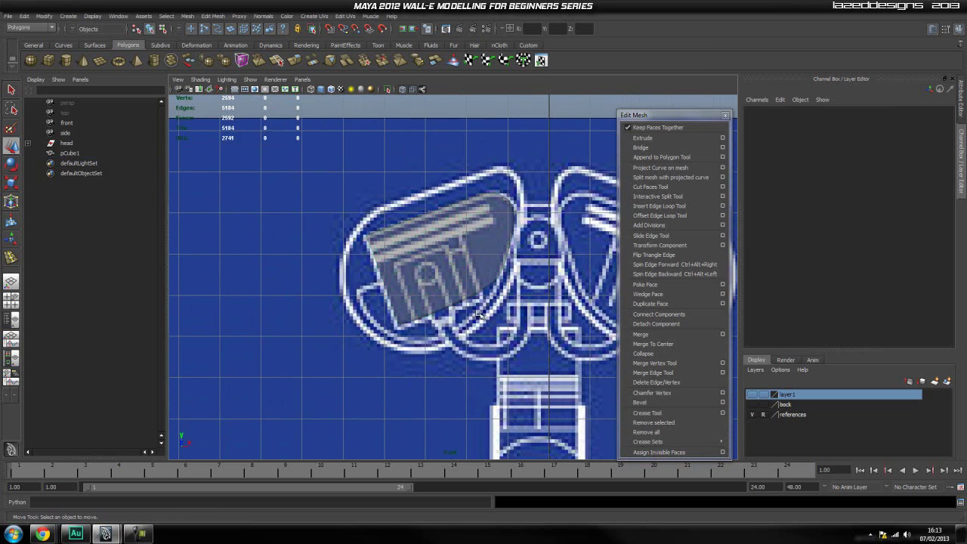
scroll(390, 311, up, 4)
alt+middle_drag(378, 332, 379, 281)
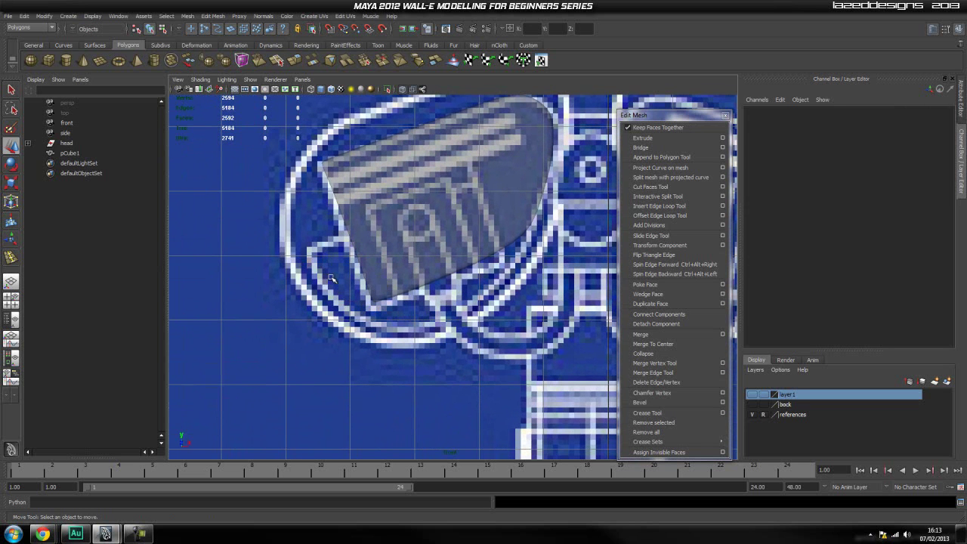
scroll(331, 278, up, 3)
alt+middle_drag(331, 278, 390, 270)
click(405, 272)
key(space)
drag(412, 269, 511, 315)
key(1)
alt+drag(568, 289, 438, 296)
click(539, 290)
click(444, 299)
key(3)
click(570, 374)
Make layer1 with the eye housing visible and turn off X-ray shading in the perspective view
click(755, 405)
click(756, 405)
click(752, 394)
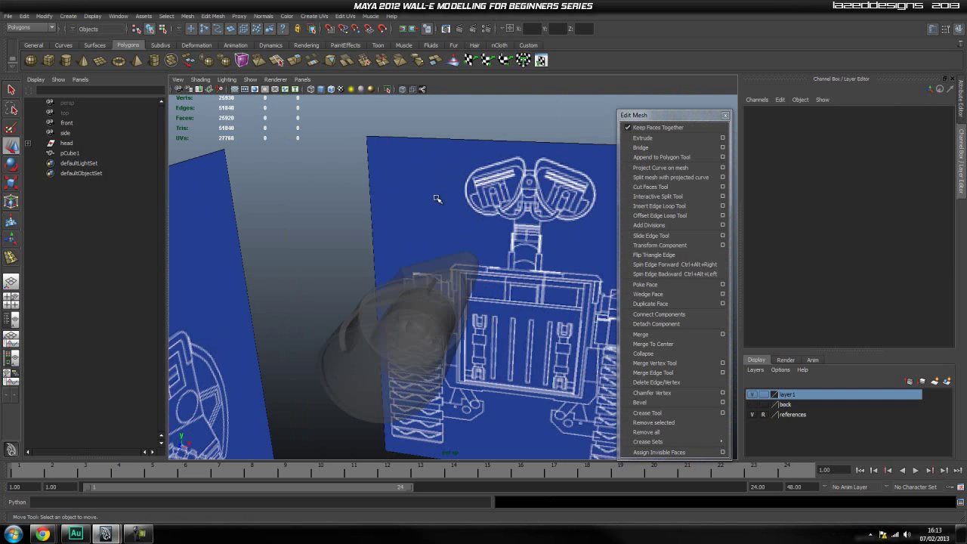
click(401, 89)
Move the block along Z to 7.31 so it extends from the back of the eye housing
alt+drag(495, 231, 332, 240)
click(446, 308)
mouse_move(446, 308)
alt+mouse_down()
mouse_move(483, 299)
mouse_move(441, 291)
alt+mouse_up()
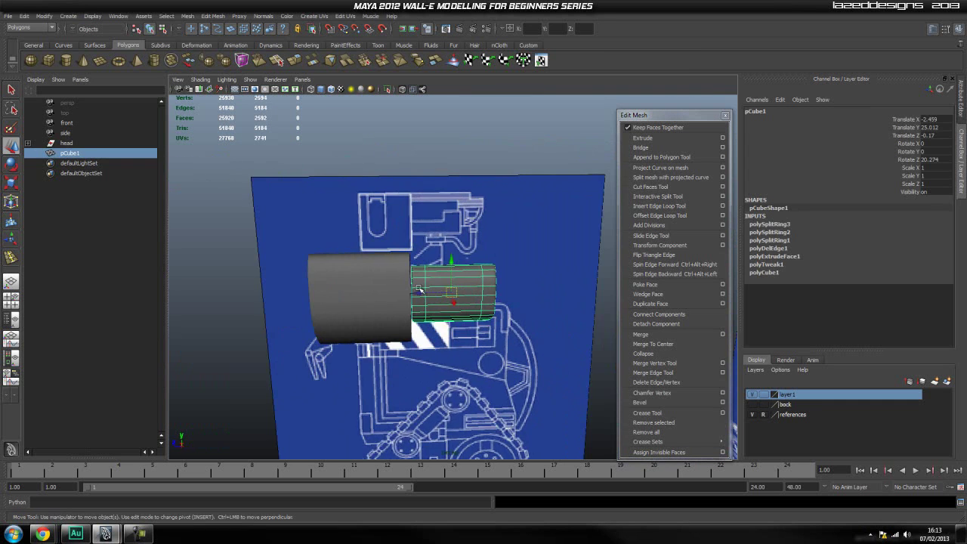
alt+drag(267, 337, 487, 329)
alt+middle_drag(487, 329, 421, 324)
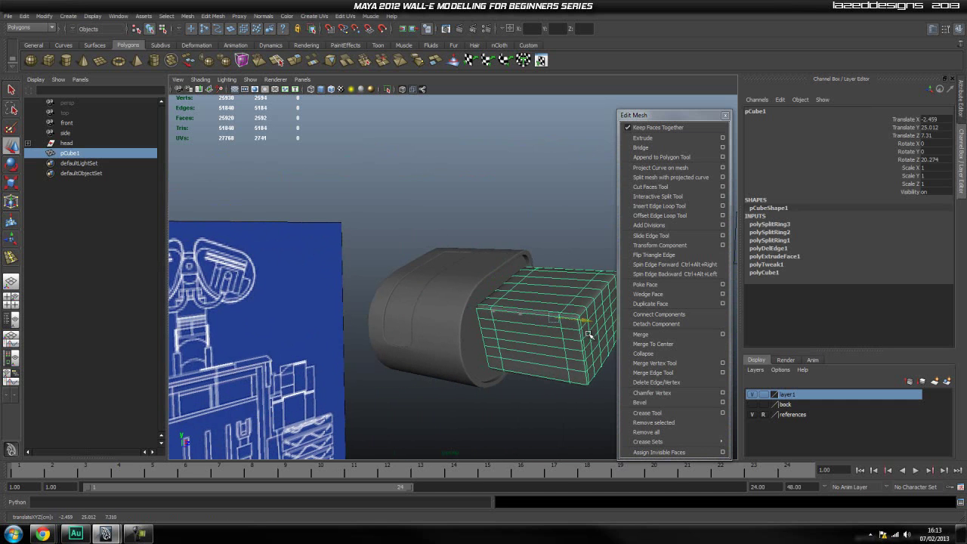
click(543, 229)
Examine the eye housing and attached block from the front, sides and back
scroll(544, 230, down, 5)
alt+drag(544, 230, 461, 297)
scroll(434, 276, up, 5)
scroll(485, 277, down, 4)
alt+middle_drag(529, 284, 529, 285)
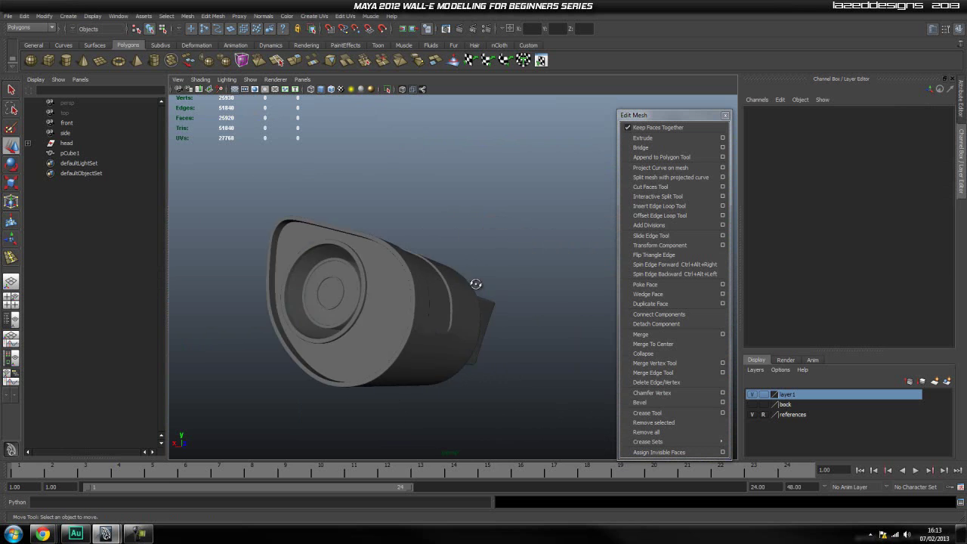
alt+drag(489, 302, 558, 287)
scroll(499, 302, up, 5)
scroll(570, 282, up, 3)
alt+middle_drag(570, 282, 554, 280)
alt+drag(554, 280, 589, 267)
scroll(475, 305, down, 6)
alt+drag(476, 305, 550, 295)
scroll(509, 322, down, 4)
alt+drag(428, 304, 496, 302)
scroll(496, 302, up, 4)
alt+middle_drag(496, 302, 438, 302)
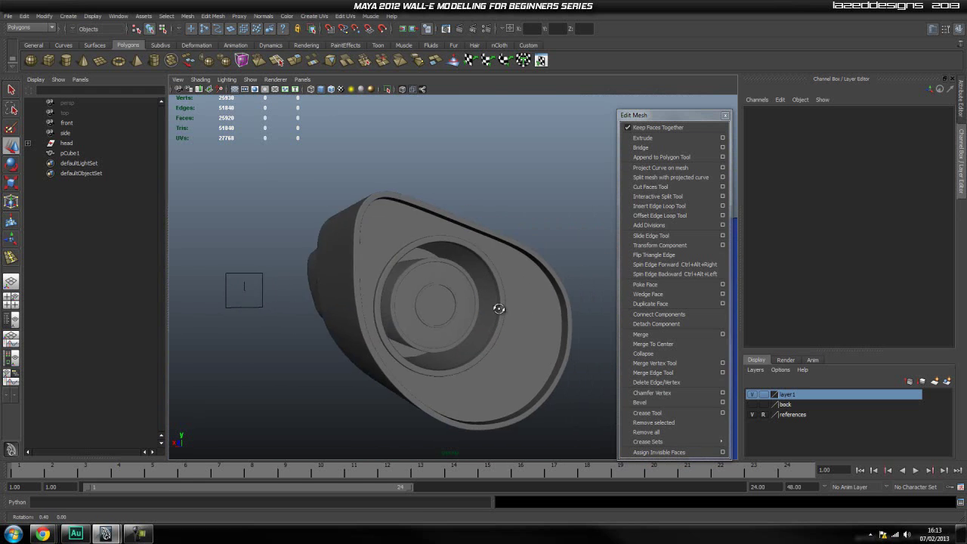
alt+drag(447, 293, 410, 268)
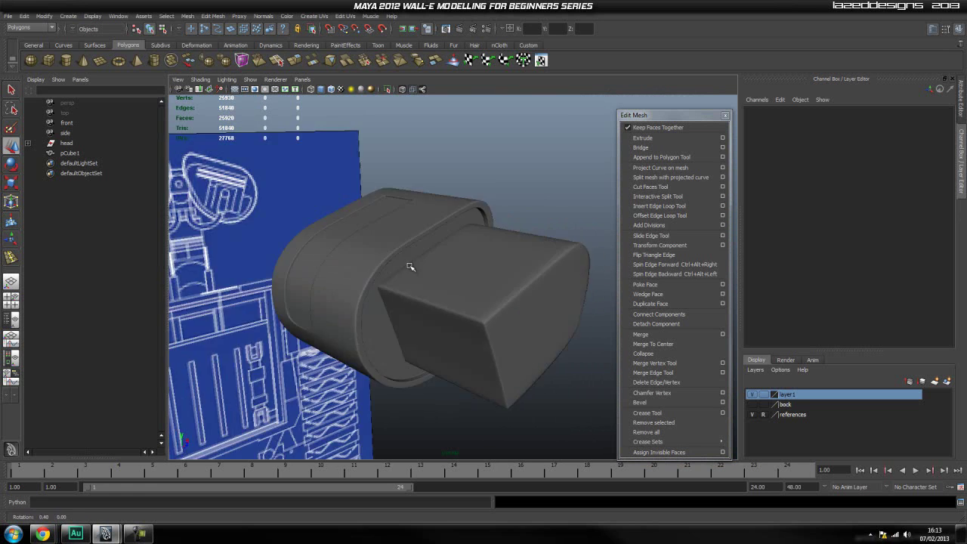
Adjust the block's depth in the eye housing to Translate Z 7.023 and deselect it
scroll(410, 267, down, 4)
alt+drag(529, 275, 428, 300)
click(428, 301)
alt+drag(516, 306, 509, 282)
alt+middle_drag(521, 282, 472, 276)
mouse_move(472, 277)
alt+mouse_down()
mouse_move(509, 272)
mouse_move(458, 269)
alt+mouse_up()
alt+middle_drag(363, 263, 384, 275)
alt+drag(471, 268, 337, 251)
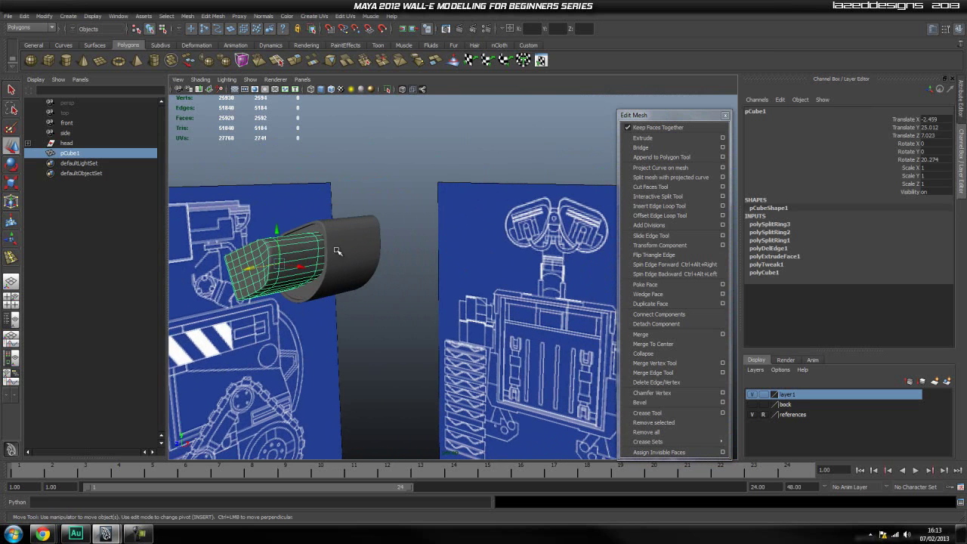
click(373, 248)
click(394, 217)
Examine how the eye housing and block sit relative to the reference image planes
scroll(396, 282, down, 3)
alt+drag(370, 282, 394, 283)
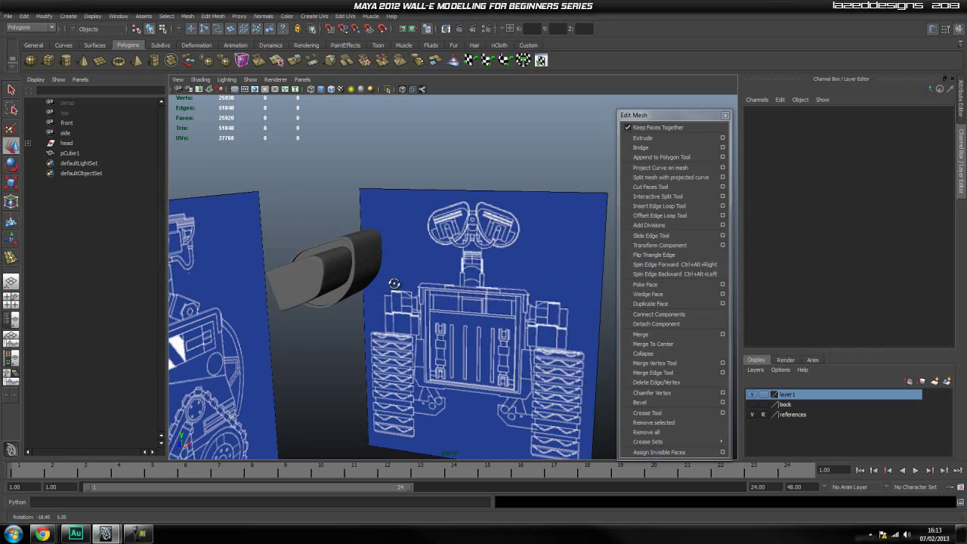
click(289, 273)
click(448, 234)
scroll(494, 247, down, 1)
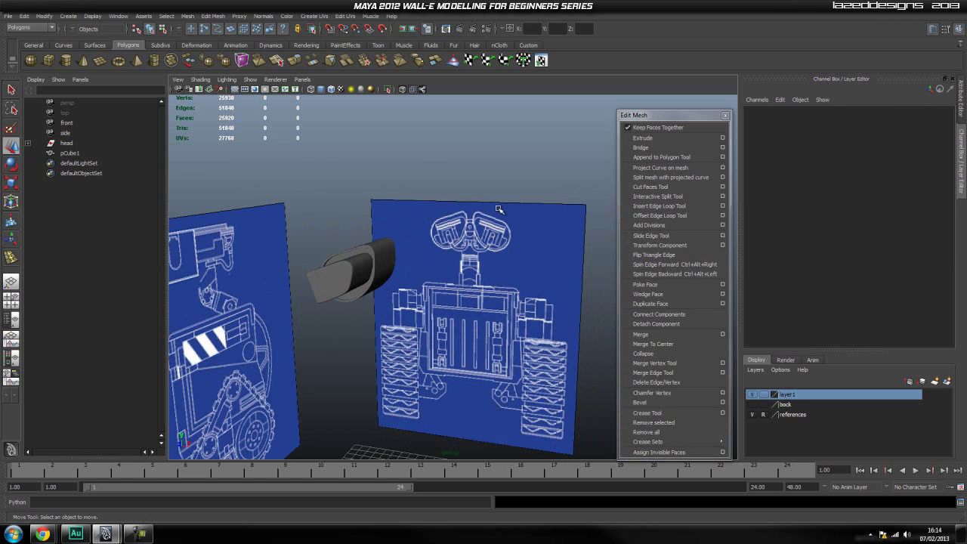
scroll(468, 262, up, 2)
click(201, 272)
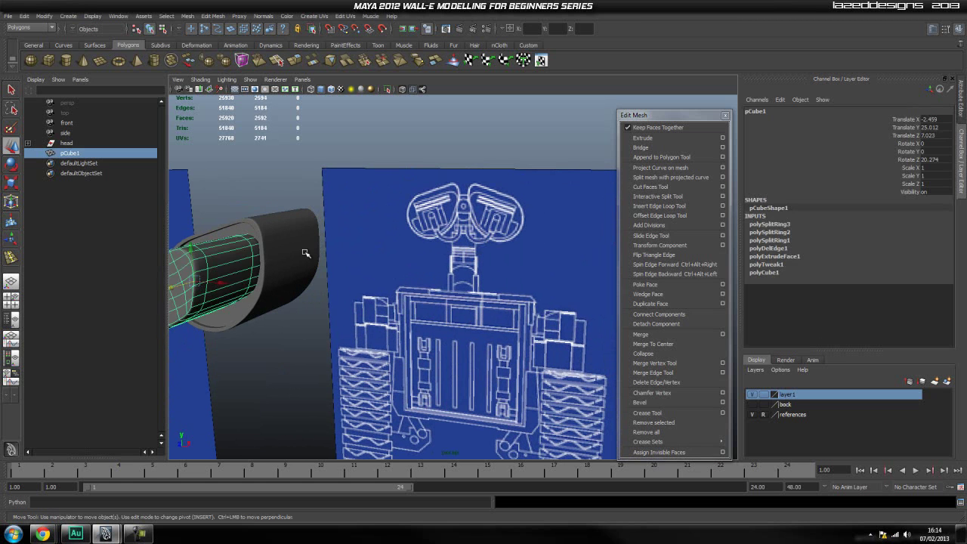
click(454, 223)
scroll(514, 231, down, 2)
alt+middle_drag(518, 232, 477, 257)
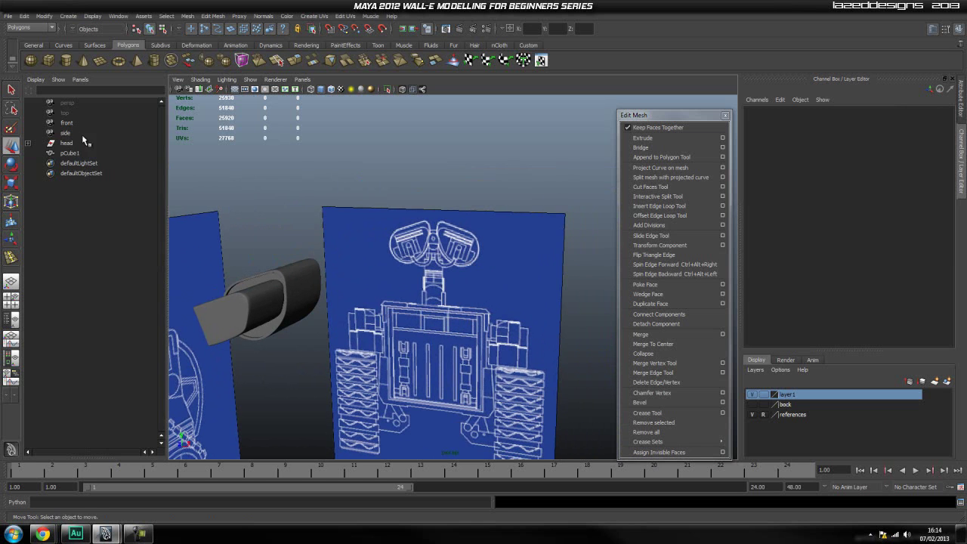
Load front.jpg as the image for the front camera's imagePlane2
click(91, 124)
click(405, 164)
click(91, 126)
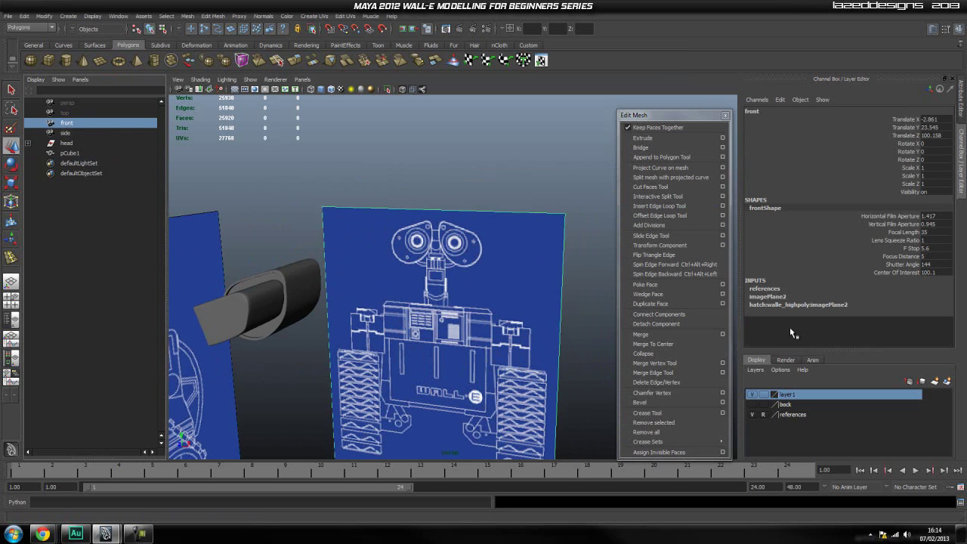
click(768, 297)
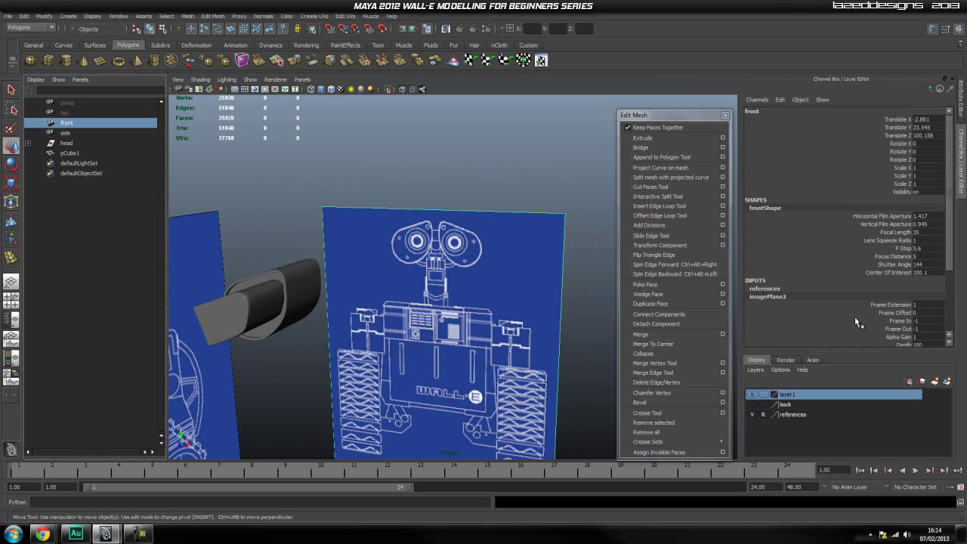
key(ctrl+a)
click(864, 107)
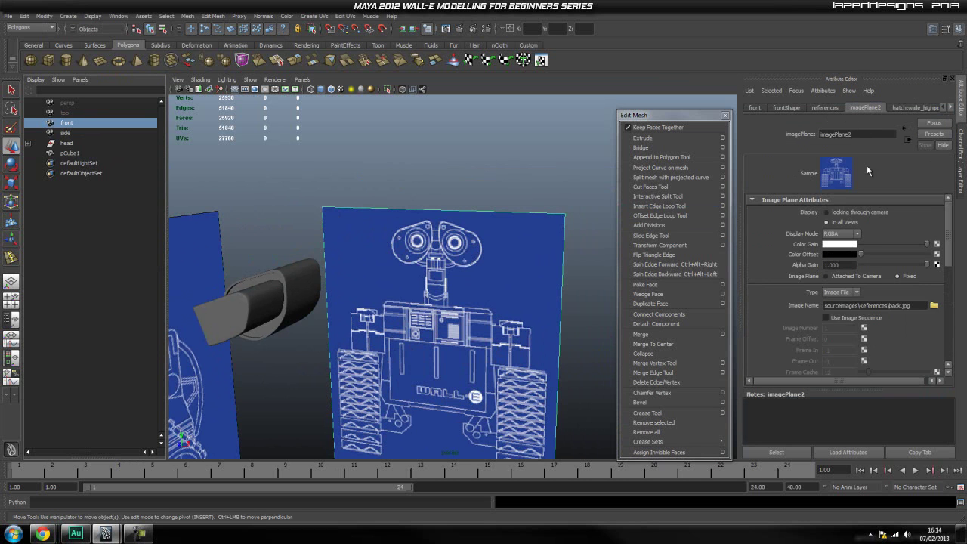
click(934, 306)
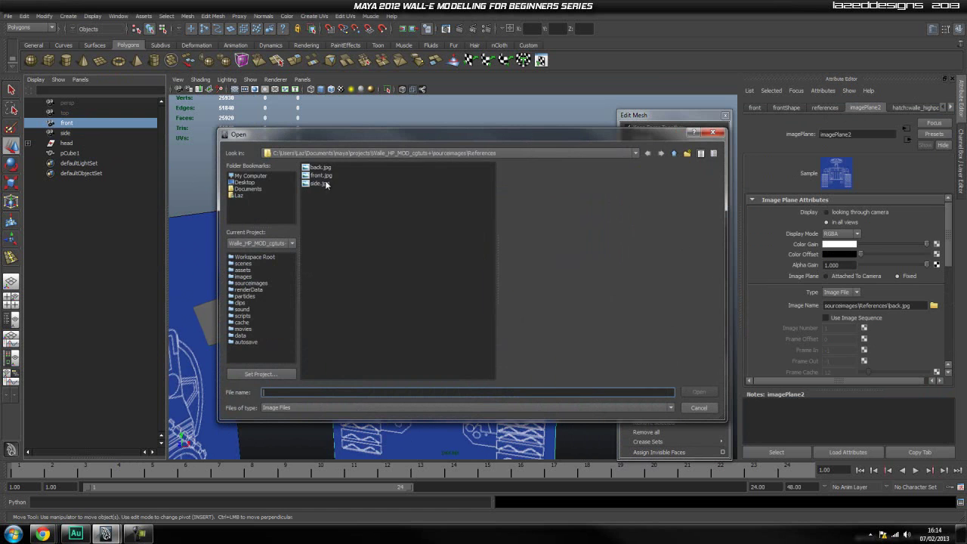
click(321, 175)
click(697, 393)
click(472, 139)
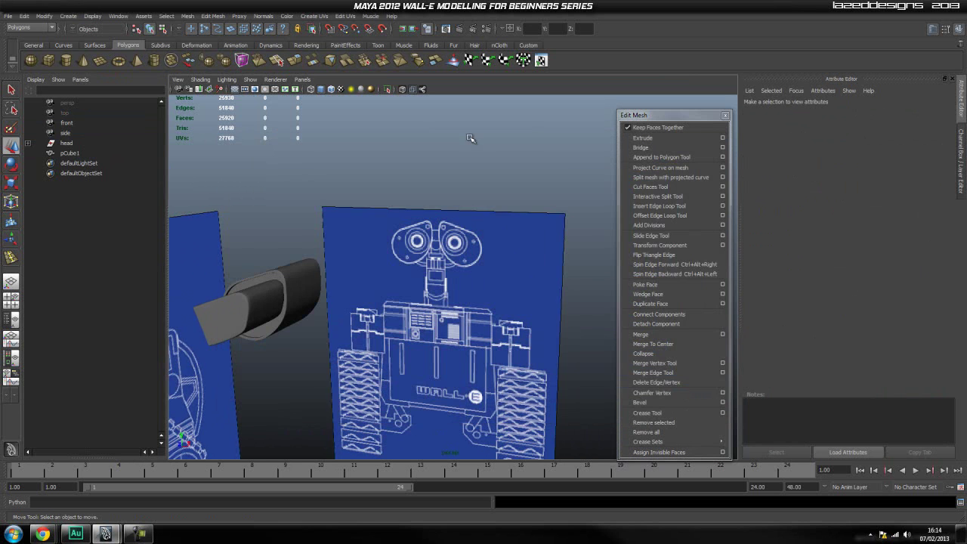
Group the head group and pCube1 together
scroll(470, 151, down, 3)
alt+drag(430, 282, 465, 292)
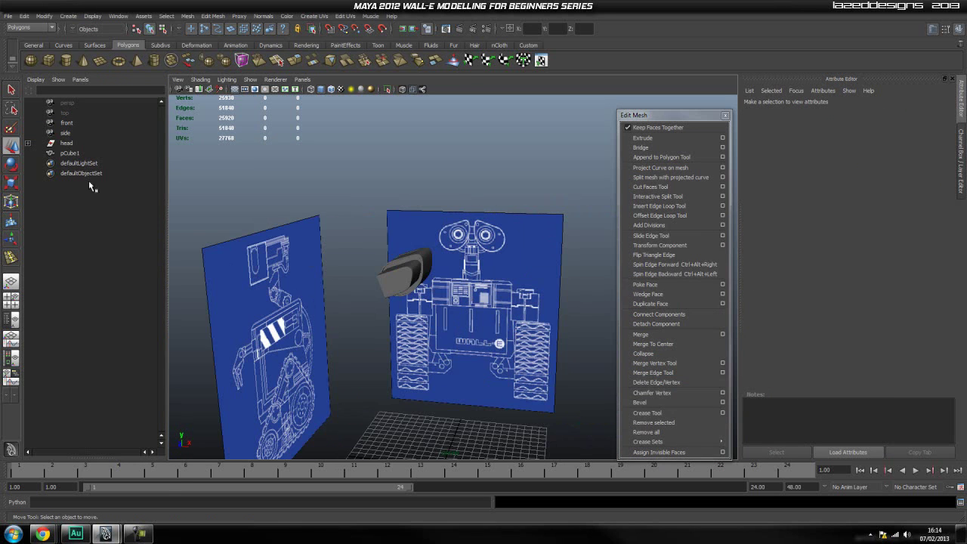
click(67, 143)
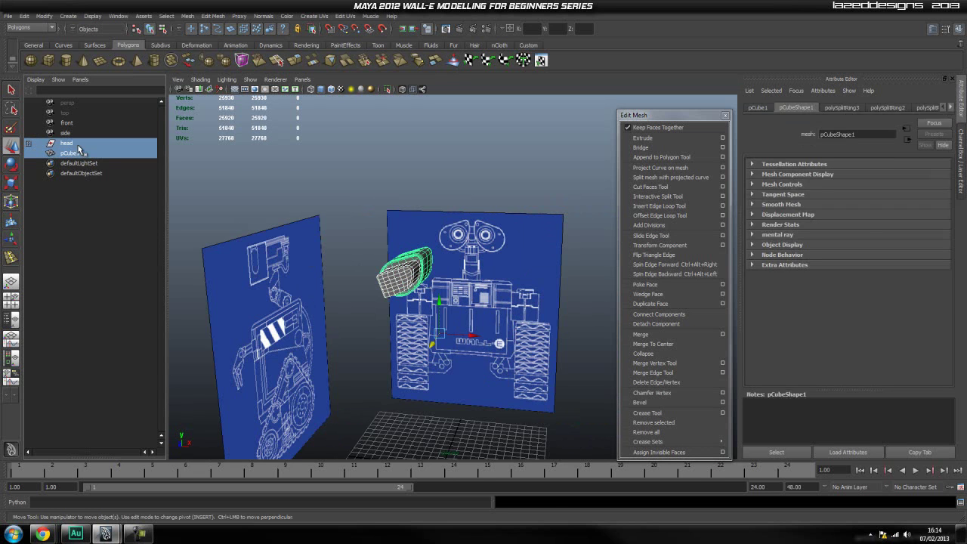
key(ctrl+g)
Rotate the new group 180 degrees about Y so the eye faces forward, and deselect it
key(e)
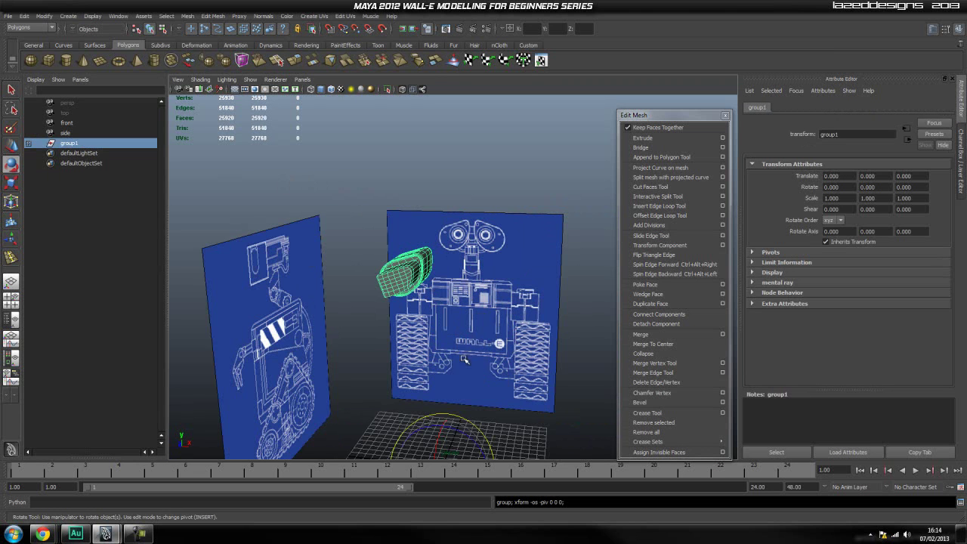
alt+middle_drag(524, 331, 508, 295)
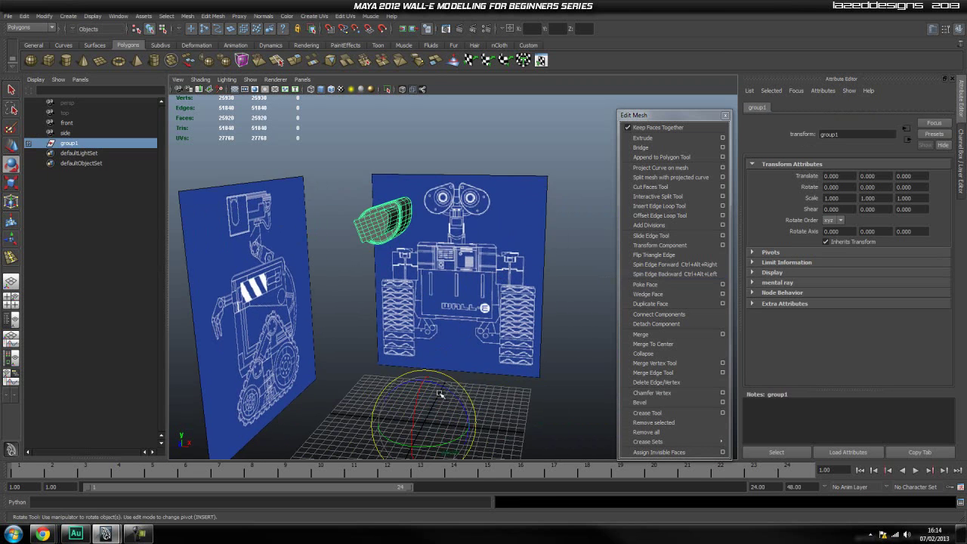
drag(392, 437, 516, 402)
key(ctrl+z)
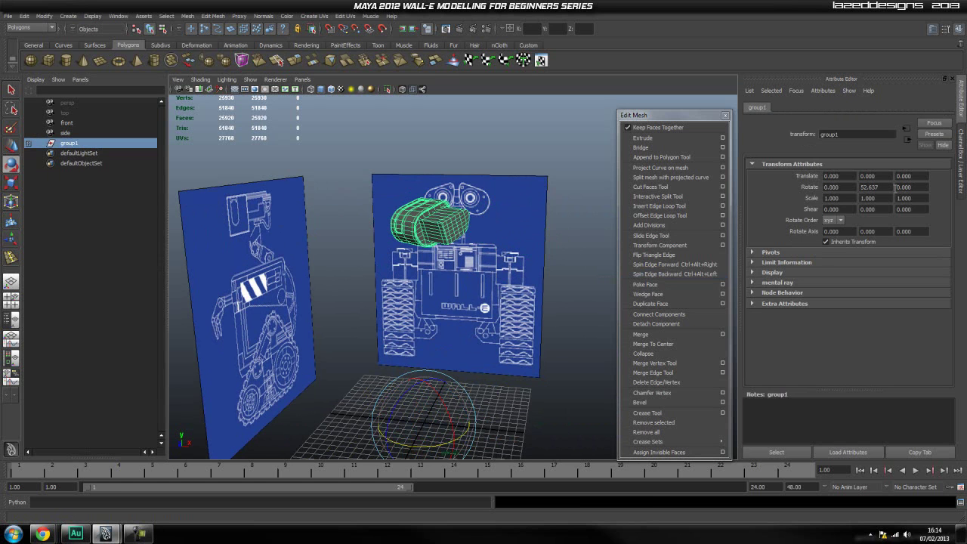
text(180)
key(Return)
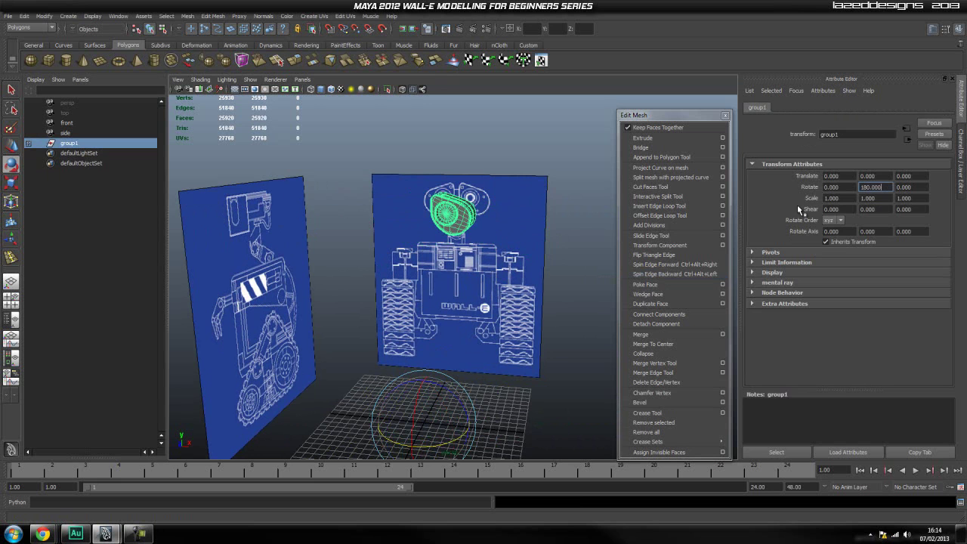
click(543, 347)
alt+middle_drag(589, 280, 578, 304)
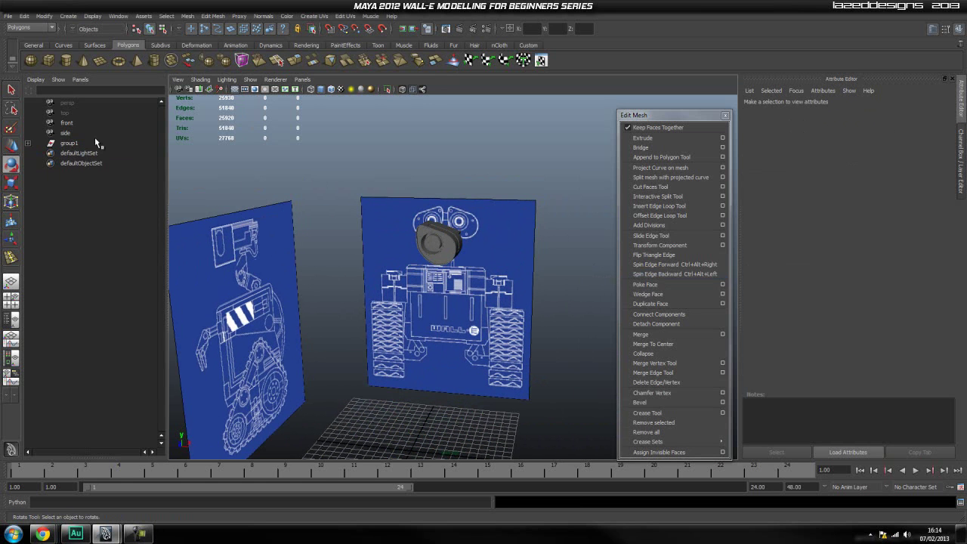
Unparent pCube1 from group1 and collapse the group in the Outliner
click(95, 142)
click(78, 164)
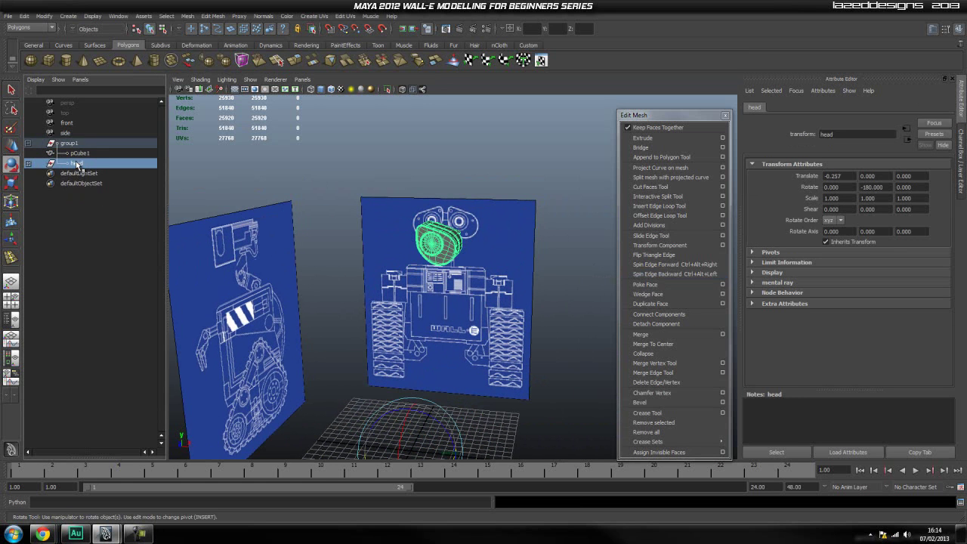
click(97, 155)
key(shift+p)
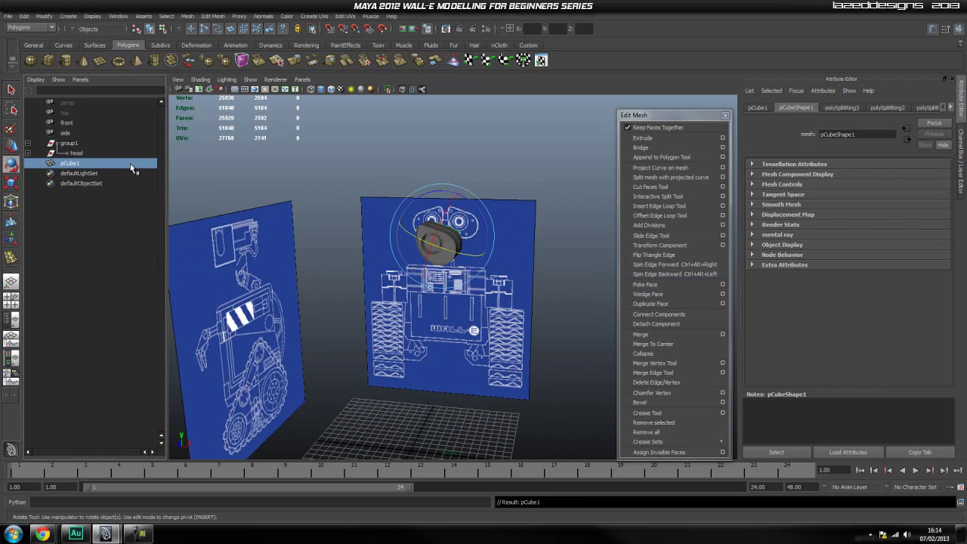
click(29, 145)
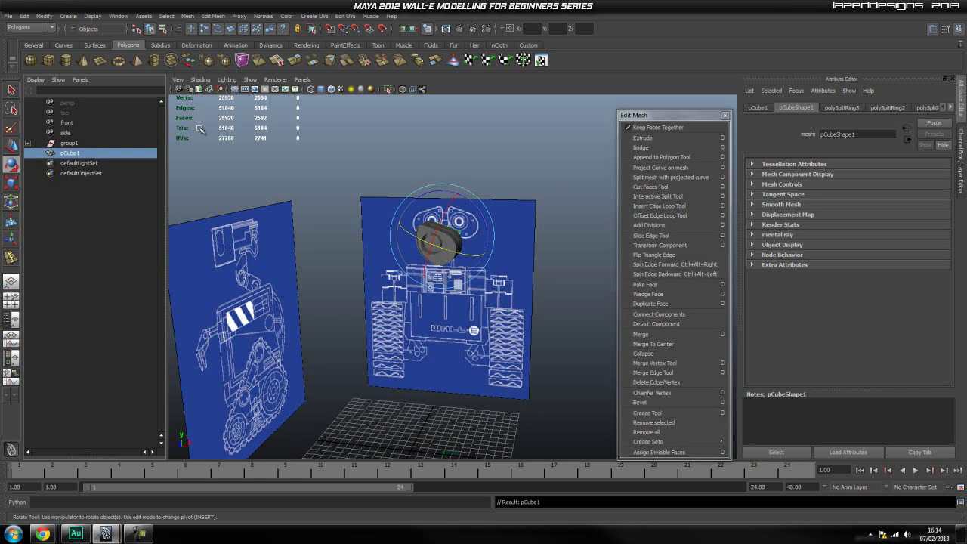
Examine how the head and its back block sit against the front and side references from several angles
click(325, 170)
scroll(420, 204, up, 4)
click(435, 218)
alt+middle_drag(422, 158, 446, 219)
scroll(453, 221, up, 3)
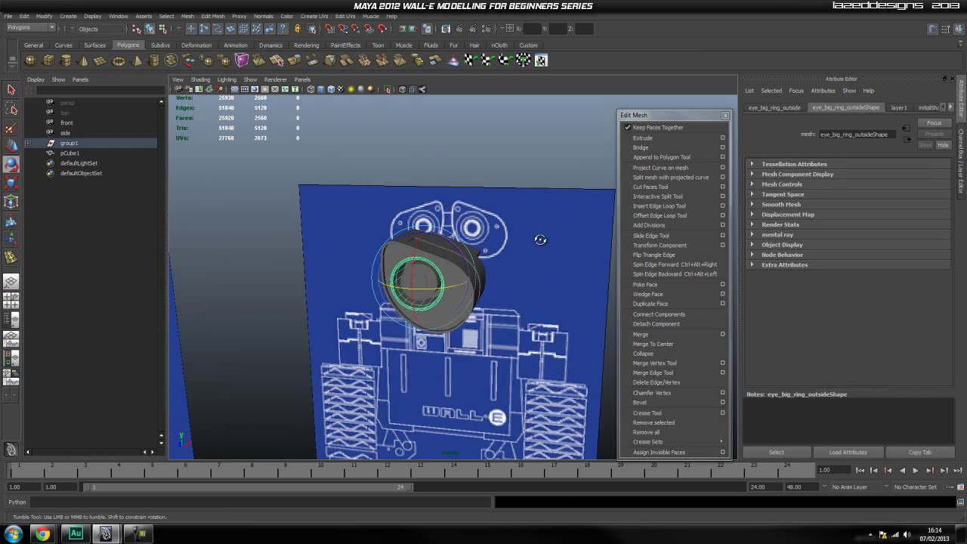
alt+drag(540, 237, 432, 238)
alt+middle_drag(597, 237, 453, 219)
click(538, 229)
scroll(538, 229, down, 3)
alt+drag(539, 229, 473, 231)
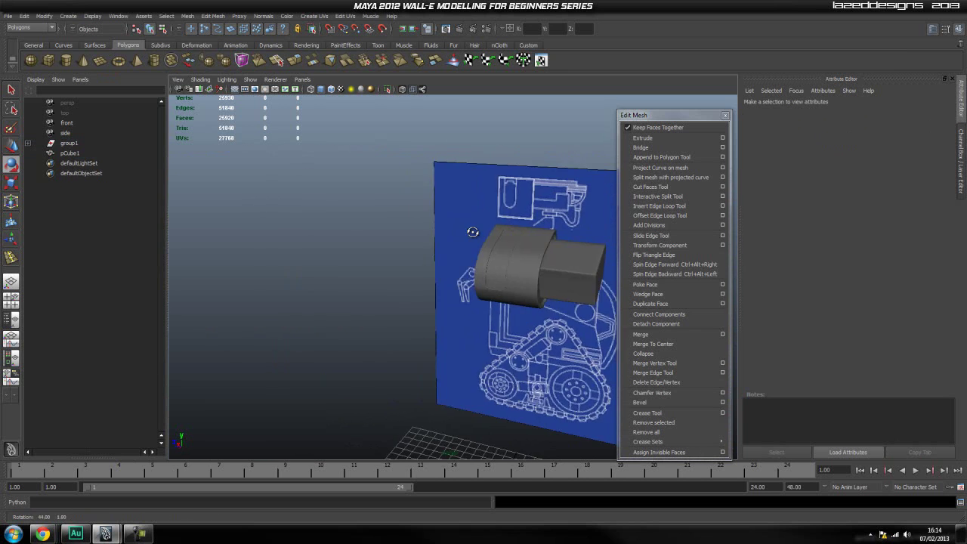
In the side view, select the head and back block together and move them along Z onto the eye housing in the reference
alt+middle_drag(509, 234, 574, 243)
key(space)
drag(549, 257, 591, 259)
alt+middle_drag(524, 283, 498, 238)
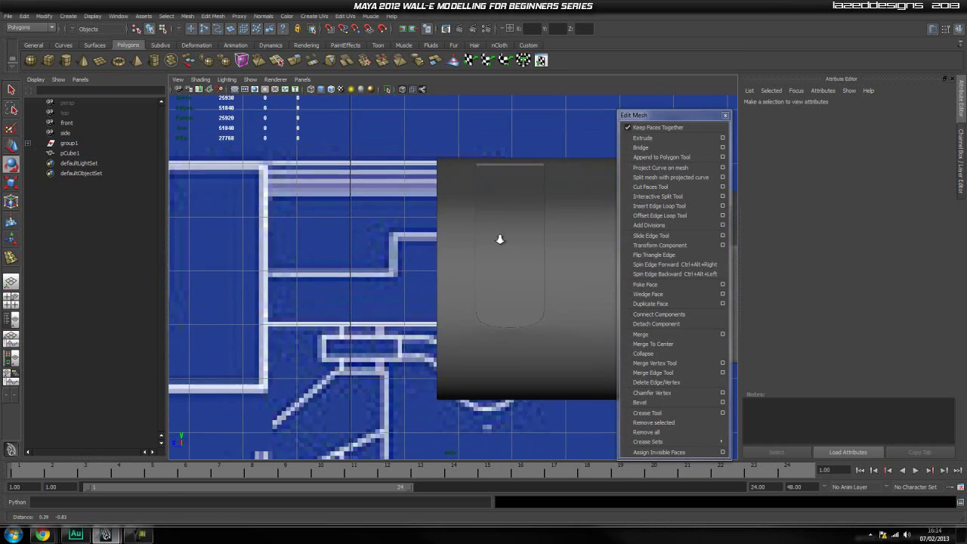
scroll(502, 239, down, 6)
drag(400, 244, 589, 321)
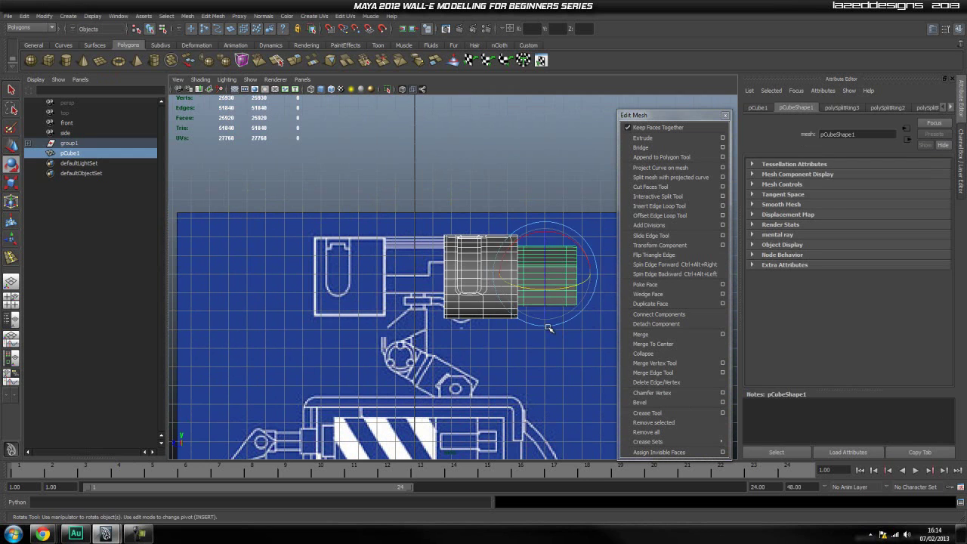
drag(510, 272, 383, 278)
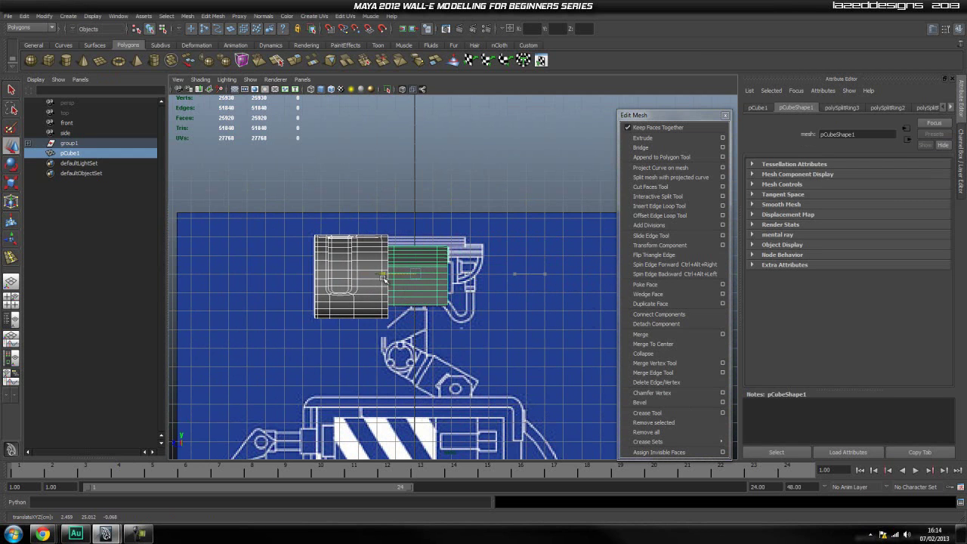
click(518, 249)
scroll(438, 250, up, 3)
alt+middle_drag(367, 256, 410, 268)
drag(529, 204, 216, 351)
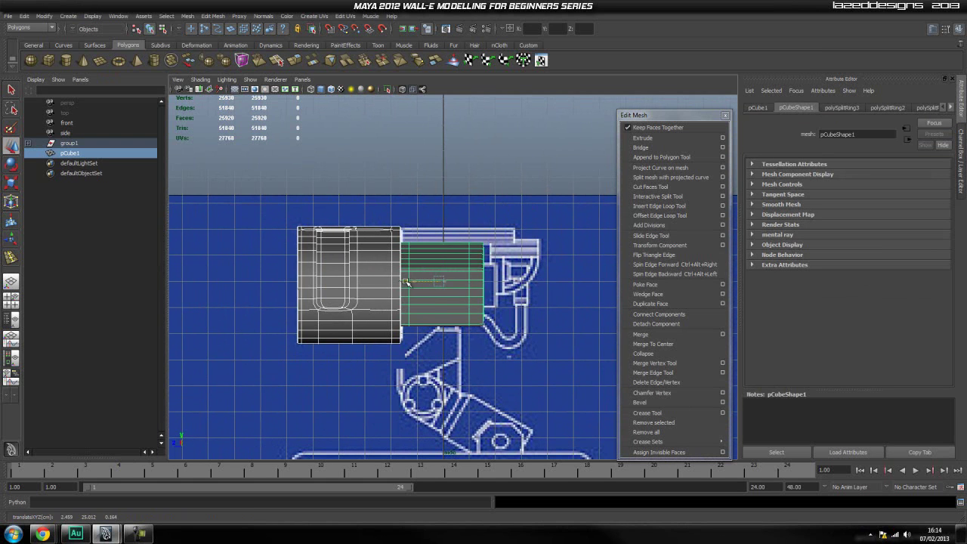
Deselect the head parts and turn on X-ray shading to see the side reference through them
click(446, 192)
click(402, 91)
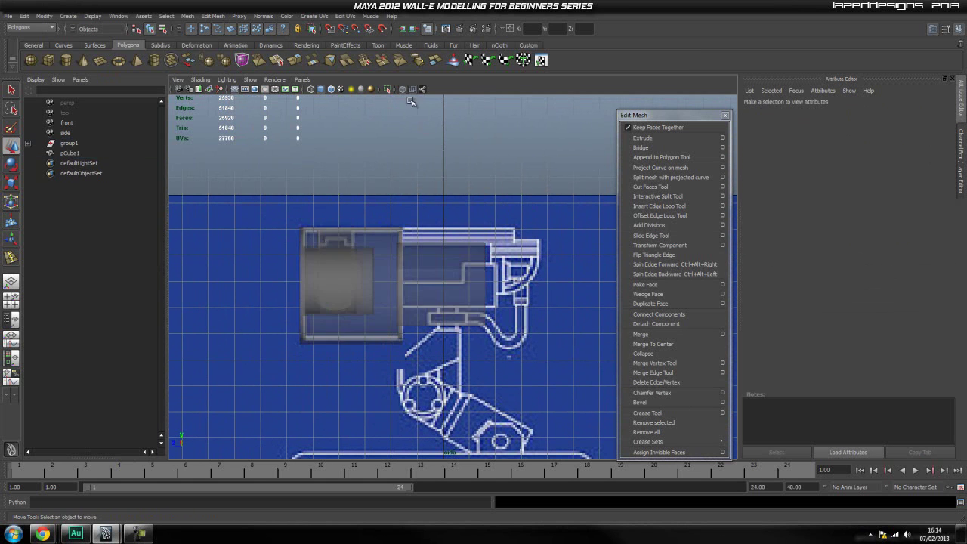
scroll(474, 219, up, 5)
alt+middle_drag(548, 280, 533, 275)
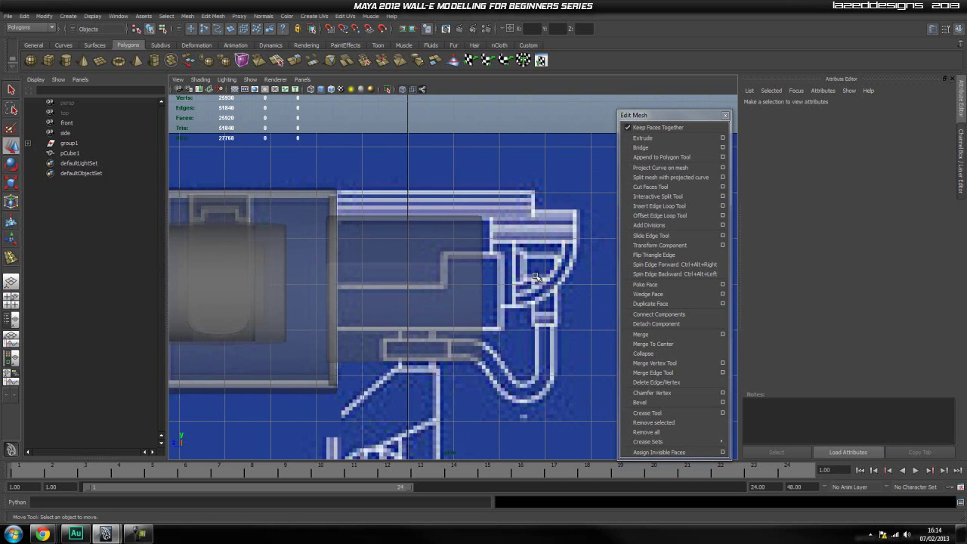
Scale pCube1 down along Y and raise it to match the height of the section behind the eye in the side reference
click(458, 306)
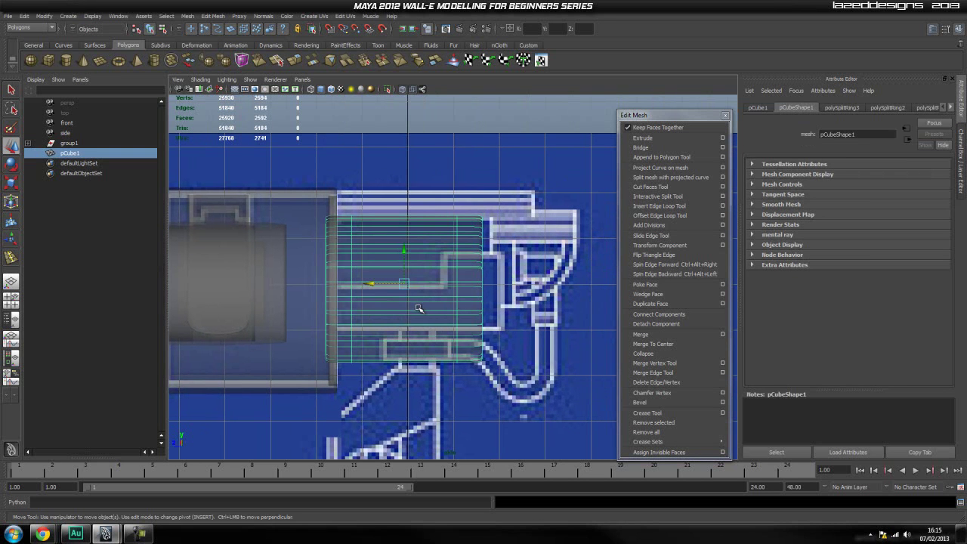
click(525, 336)
click(458, 330)
scroll(504, 332, down, 4)
alt+middle_drag(503, 316, 406, 301)
scroll(406, 302, down, 2)
alt+middle_drag(483, 299, 508, 319)
scroll(499, 318, up, 6)
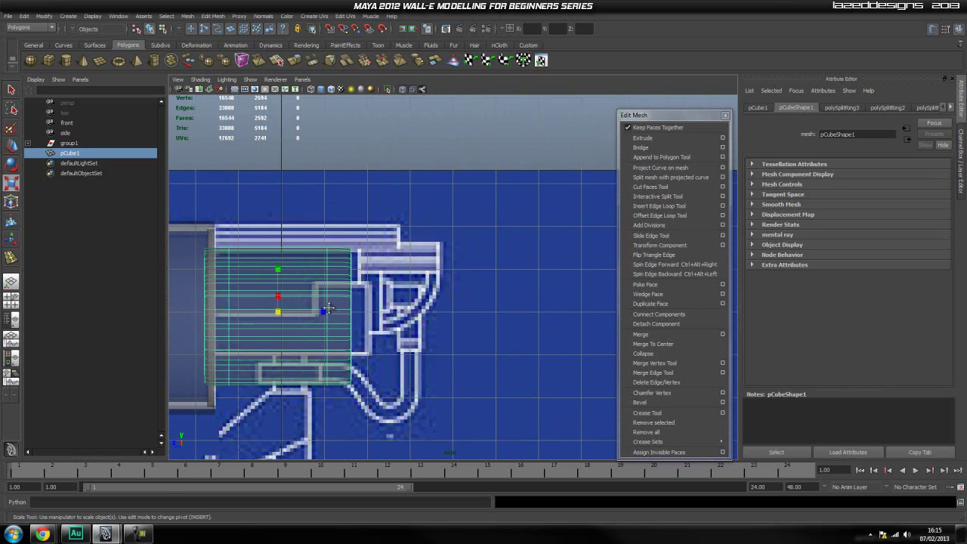
scroll(328, 308, up, 3)
drag(369, 252, 367, 257)
drag(368, 260, 366, 239)
key(w)
key(r)
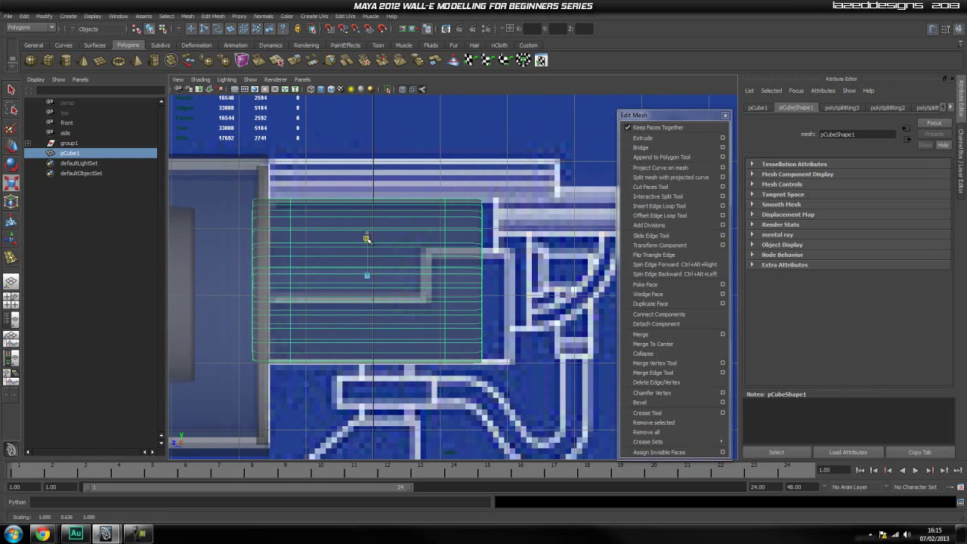
Scale pCube1 by about 1.075 along Z and reposition it against the side reference
key(w)
key(r)
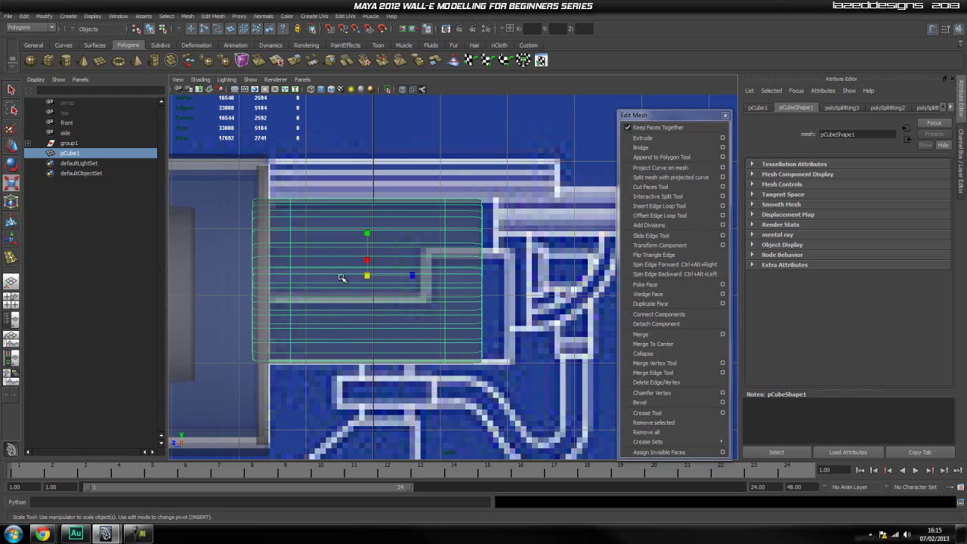
drag(412, 275, 417, 276)
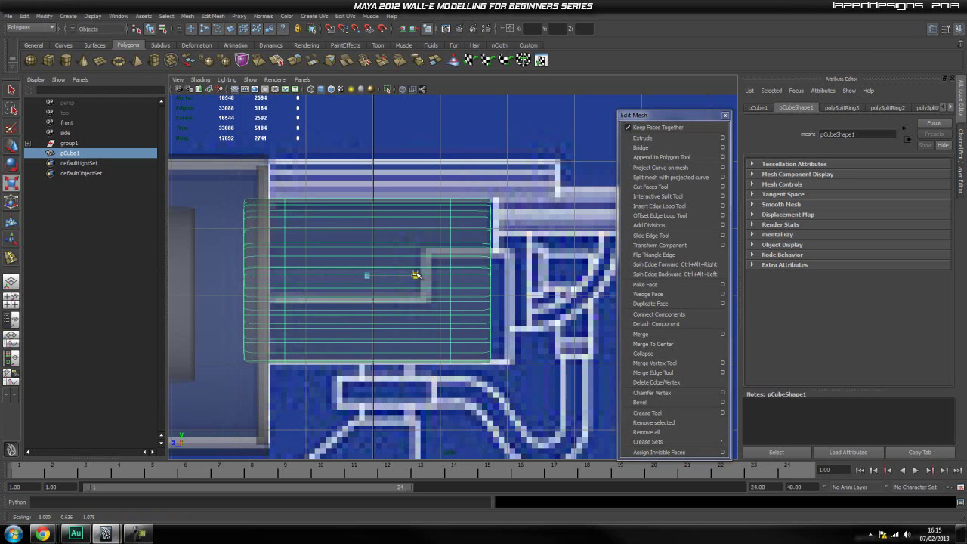
key(w)
drag(337, 278, 343, 240)
Return to the perspective view with X-ray shading off and examine the back block's proportions against the eye housing
key(space)
alt+drag(370, 323, 494, 296)
click(475, 306)
scroll(468, 302, up, 5)
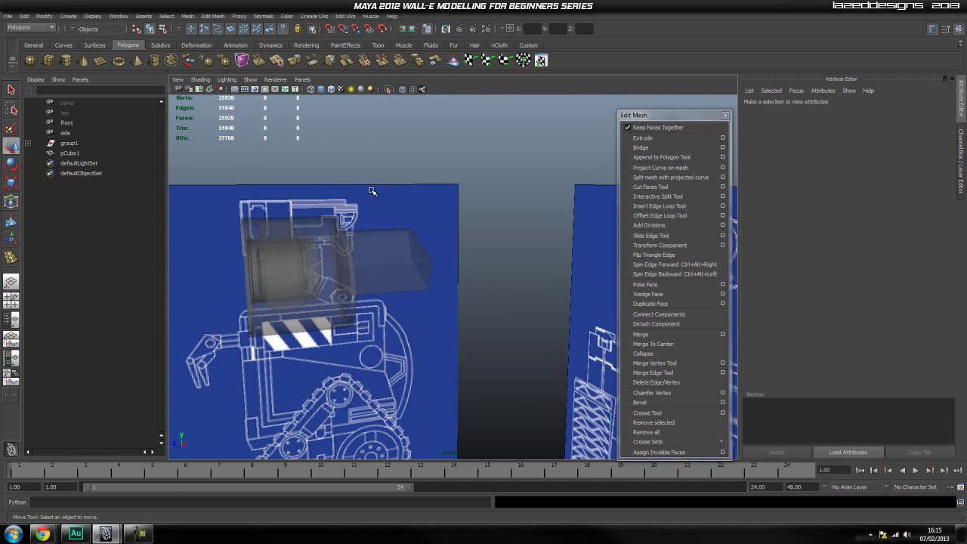
click(403, 91)
mouse_move(476, 250)
alt+mouse_down()
mouse_move(453, 255)
mouse_move(530, 271)
alt+mouse_up()
alt+middle_drag(504, 286, 414, 310)
alt+drag(414, 310, 424, 330)
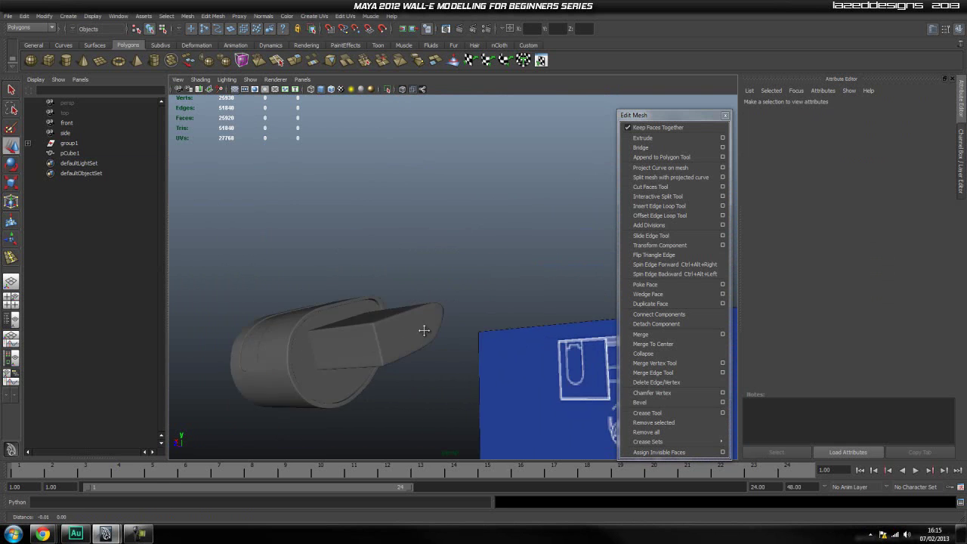
alt+middle_drag(424, 330, 468, 283)
click(470, 290)
key(f)
alt+drag(516, 382, 471, 373)
click(535, 380)
scroll(527, 380, down, 5)
click(454, 339)
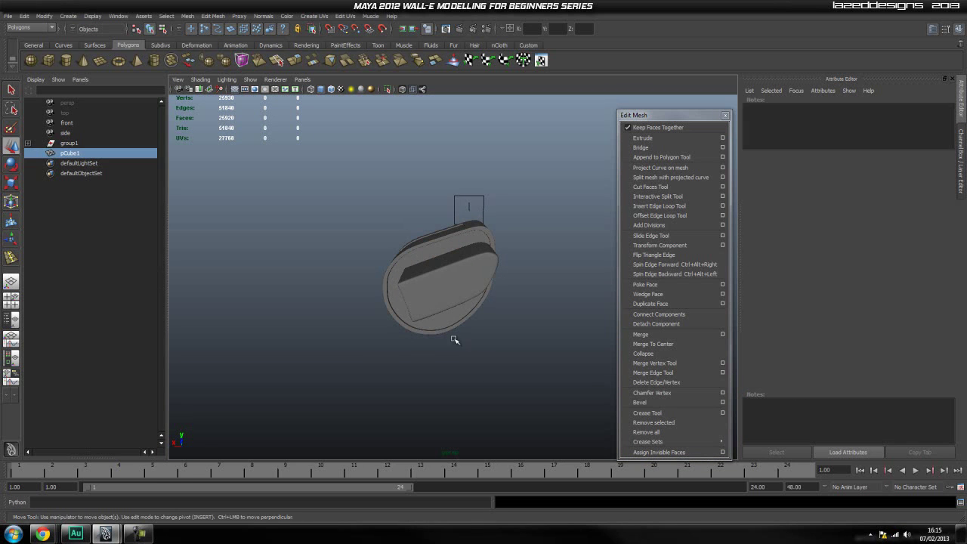
Undo the latest scaling and repositioning of pCube1, and deselect it
key(ctrl+z)
key(ctrl+z)
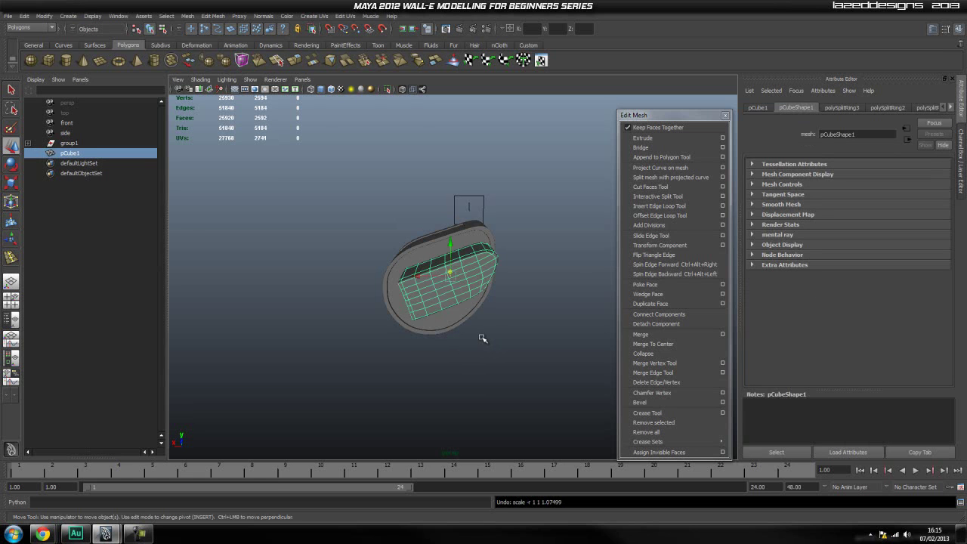
click(495, 342)
In the side view with X-ray shading on, move pCube1 up to line up with the section behind the eye
alt+drag(386, 371, 413, 349)
key(space)
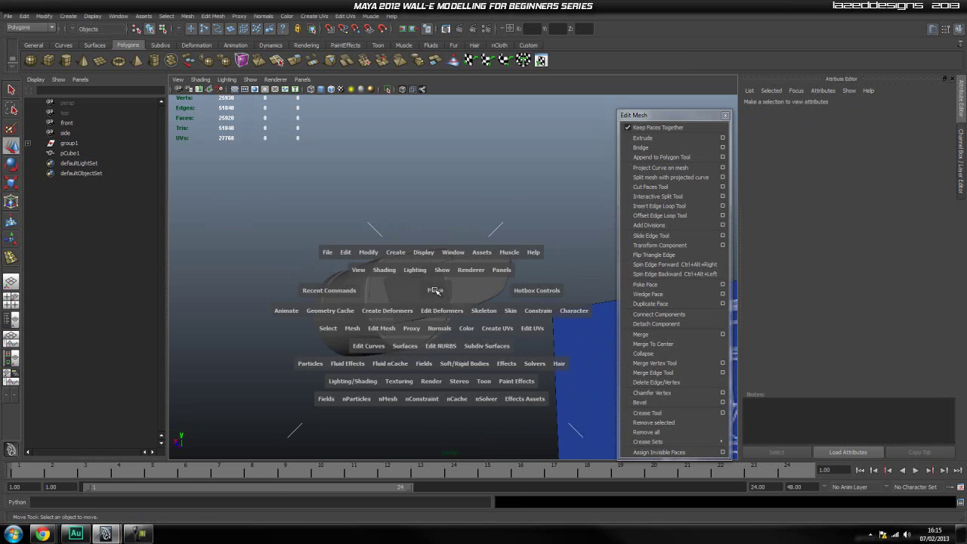
drag(434, 290, 455, 297)
alt+middle_drag(444, 319, 429, 320)
click(399, 328)
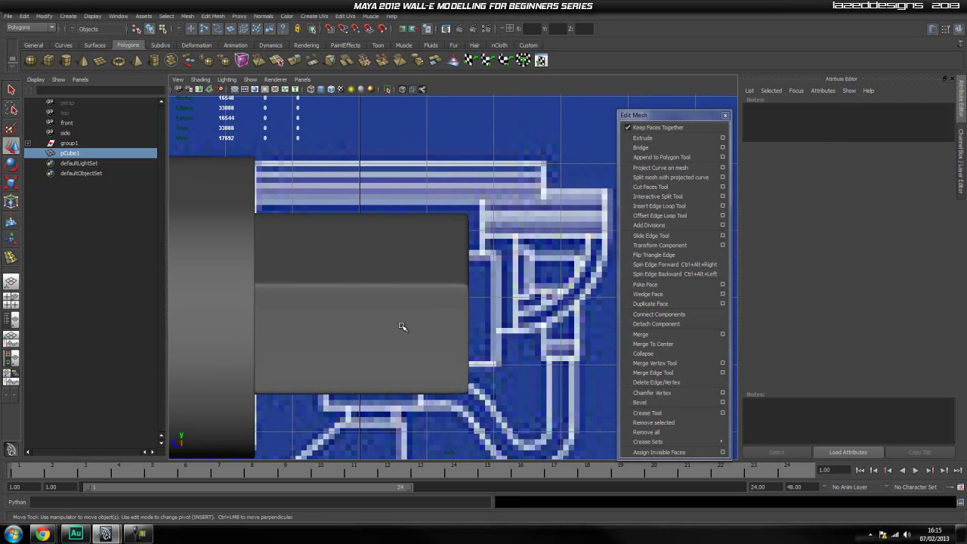
scroll(403, 324, down, 5)
click(402, 90)
scroll(392, 250, up, 3)
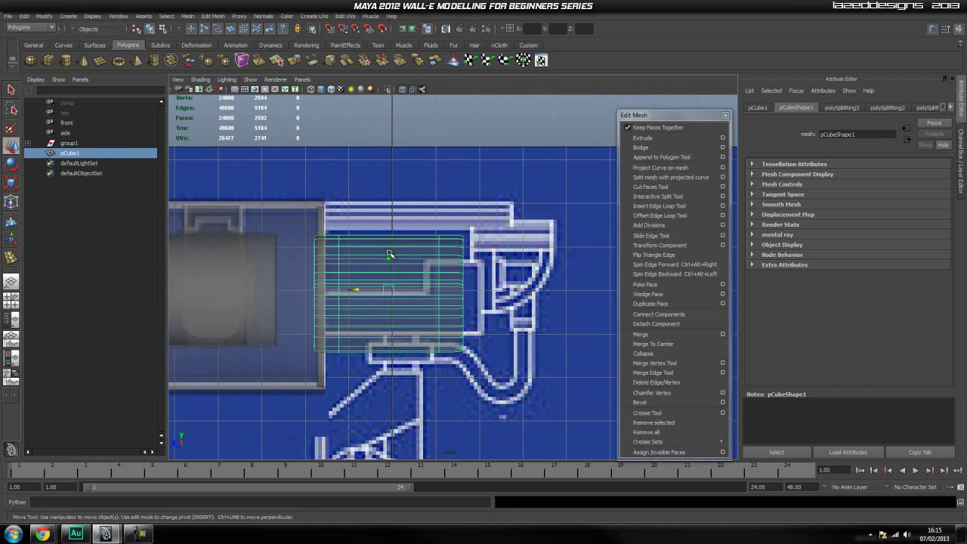
click(482, 225)
click(411, 288)
drag(388, 259, 389, 243)
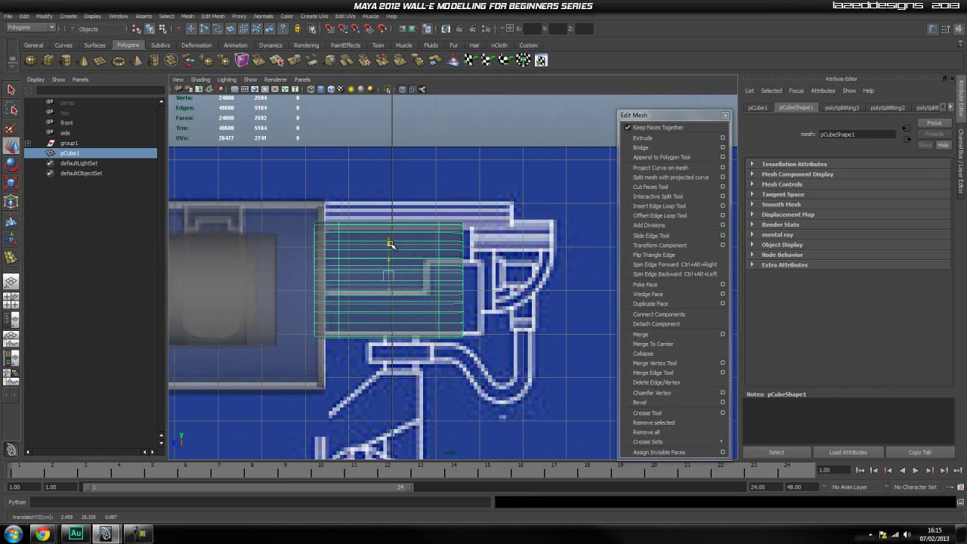
Lengthen pCube1 along Z and nudge it backward to reach the rear bracket in the side reference
key(r)
drag(435, 273, 437, 275)
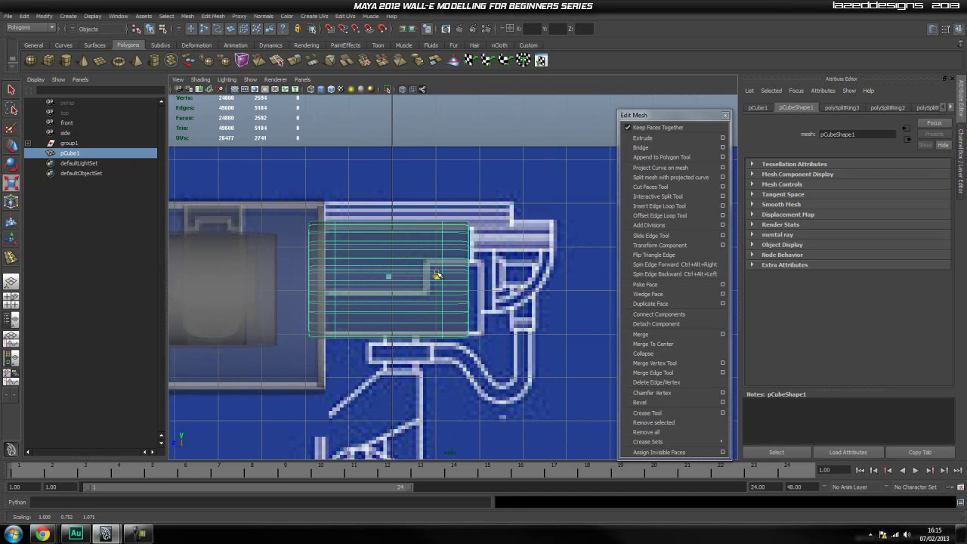
key(w)
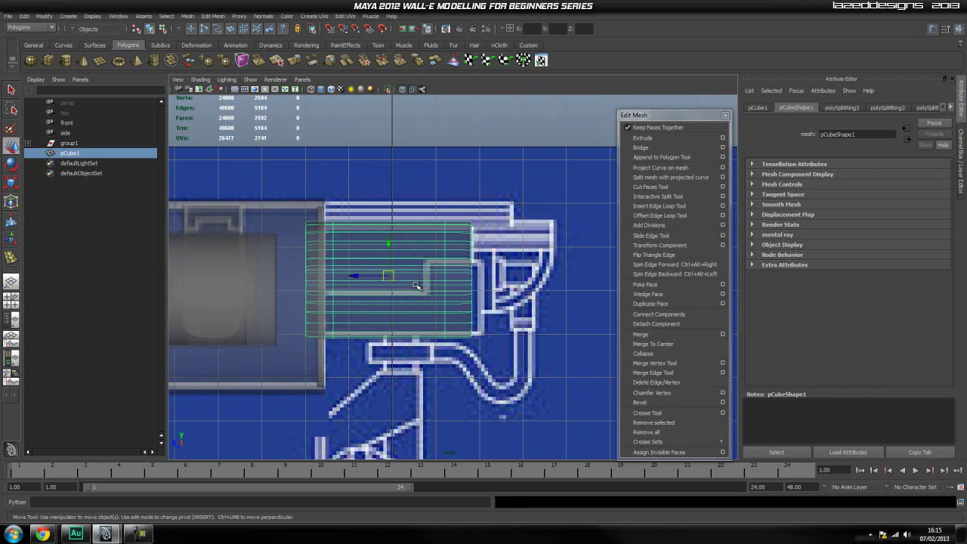
drag(356, 276, 359, 276)
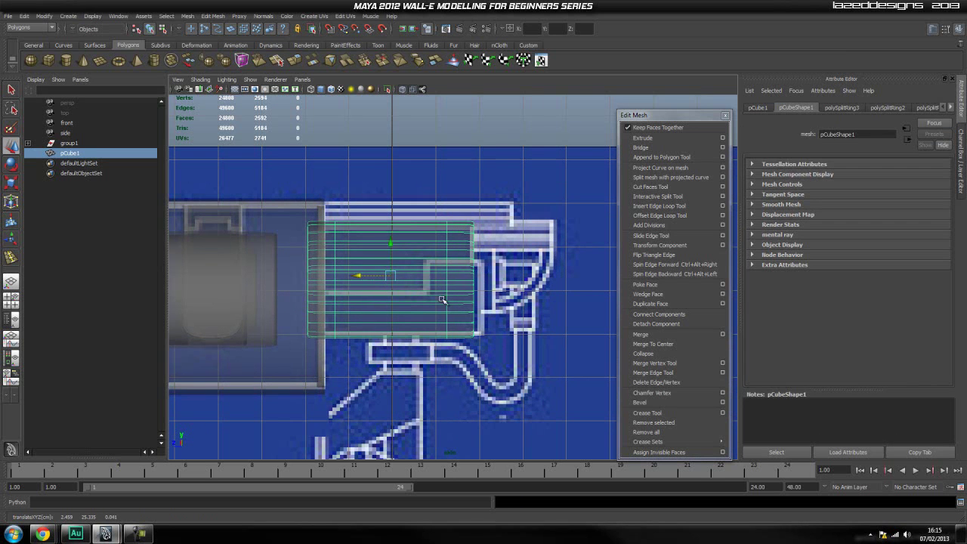
Deselect the block, return to the perspective view with X-ray shading off, and inspect the head against both references
click(444, 300)
key(space)
drag(447, 299, 436, 175)
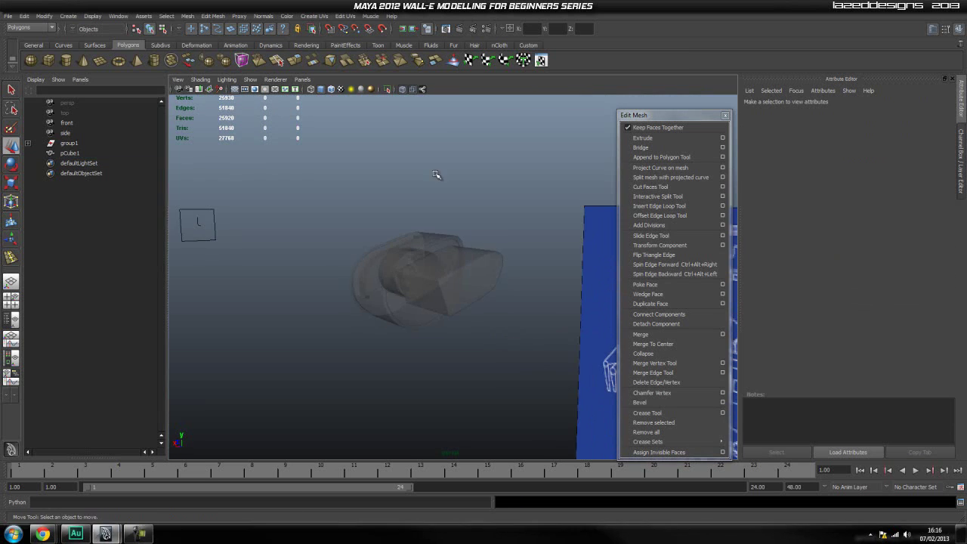
click(399, 91)
scroll(505, 225, up, 4)
mouse_move(565, 241)
alt+mouse_down()
mouse_move(432, 229)
mouse_move(491, 194)
mouse_move(509, 347)
alt+mouse_up()
scroll(446, 368, up, 2)
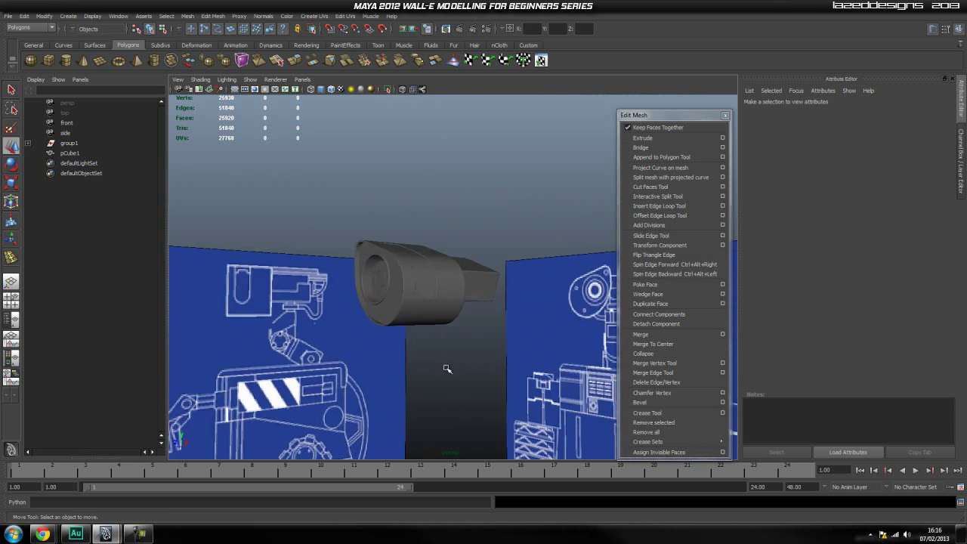
alt+drag(427, 354, 365, 283)
scroll(438, 358, down, 2)
Rename pCube1 as back_he4ad in the Outliner
click(71, 153)
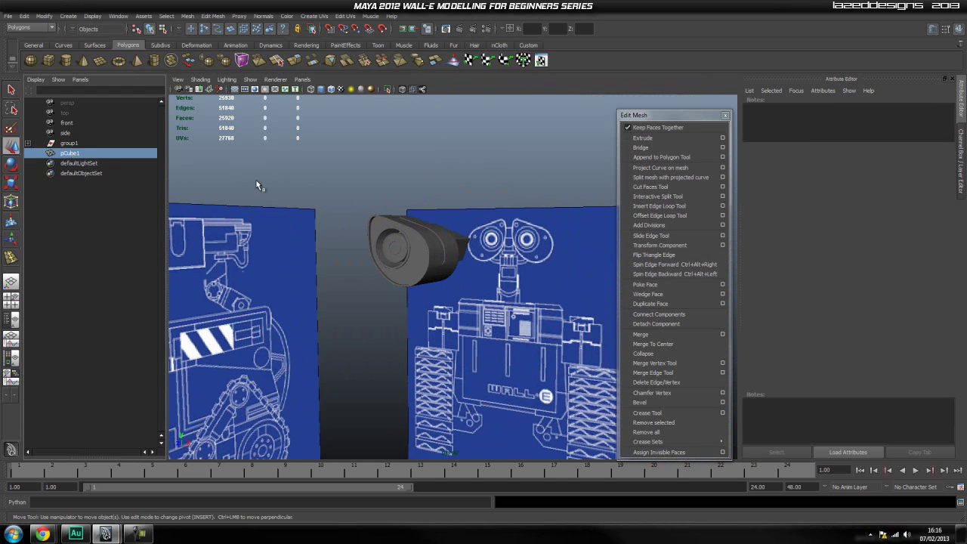
text(back_he4a)
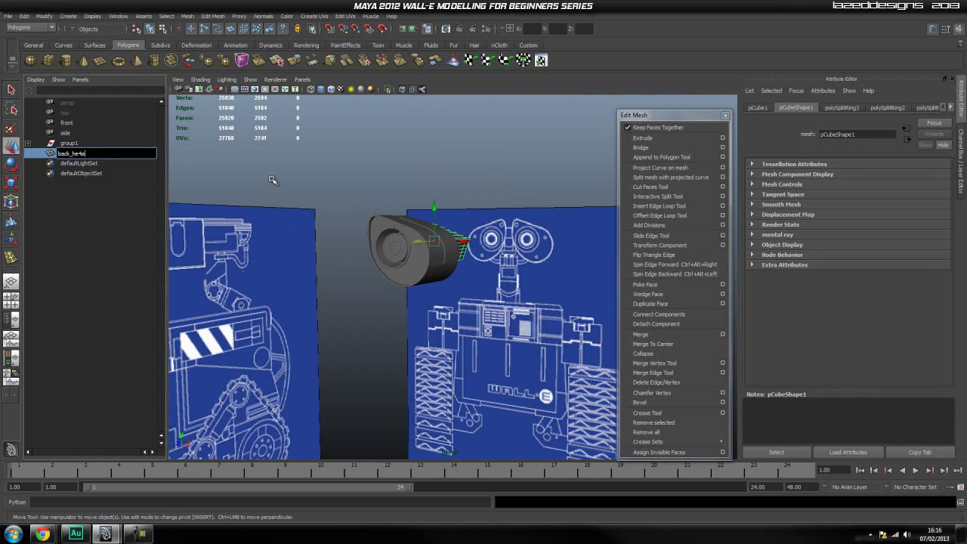
text(d)
key(Return)
Unparent the head group from group1 and delete the empty group1
click(65, 144)
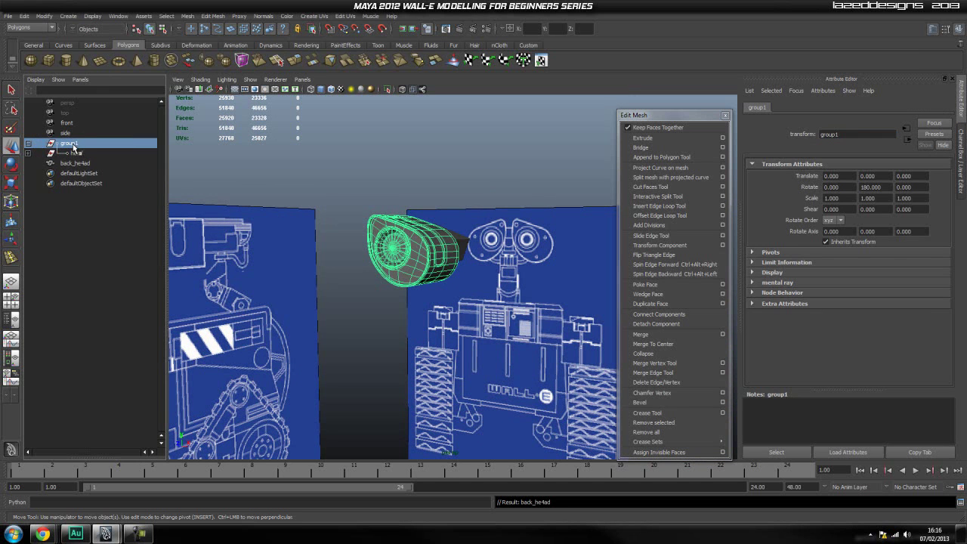
click(77, 153)
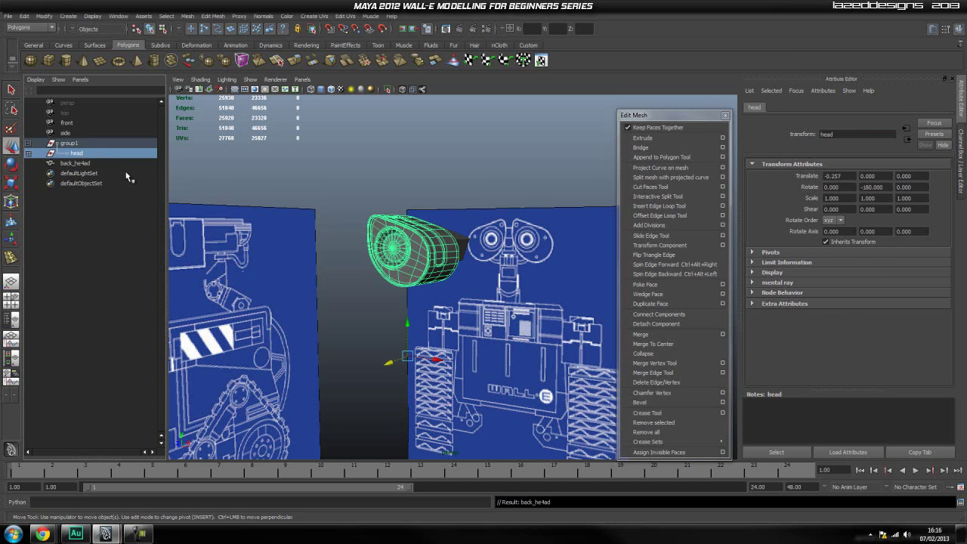
key(shift+p)
click(69, 143)
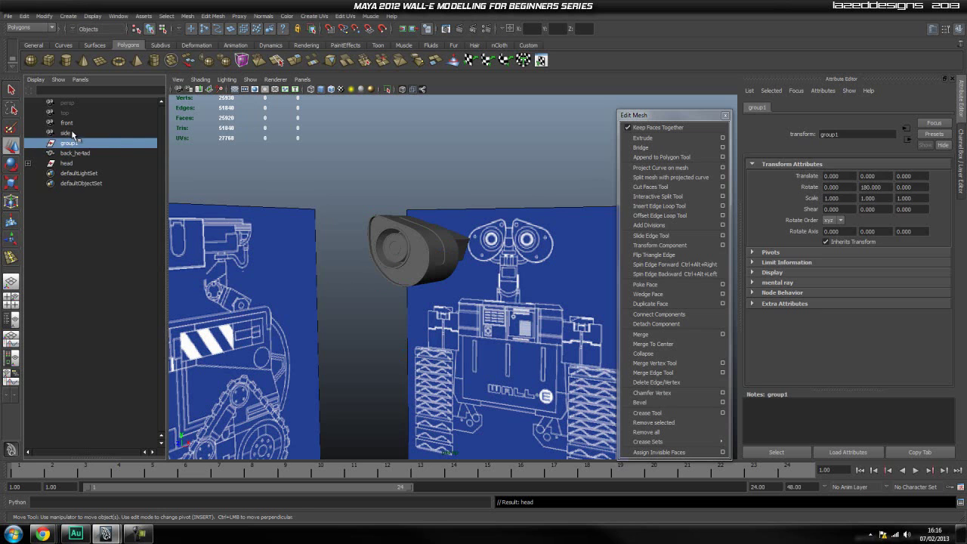
key(Delete)
Center the pivot of the head group and deselect it
click(67, 152)
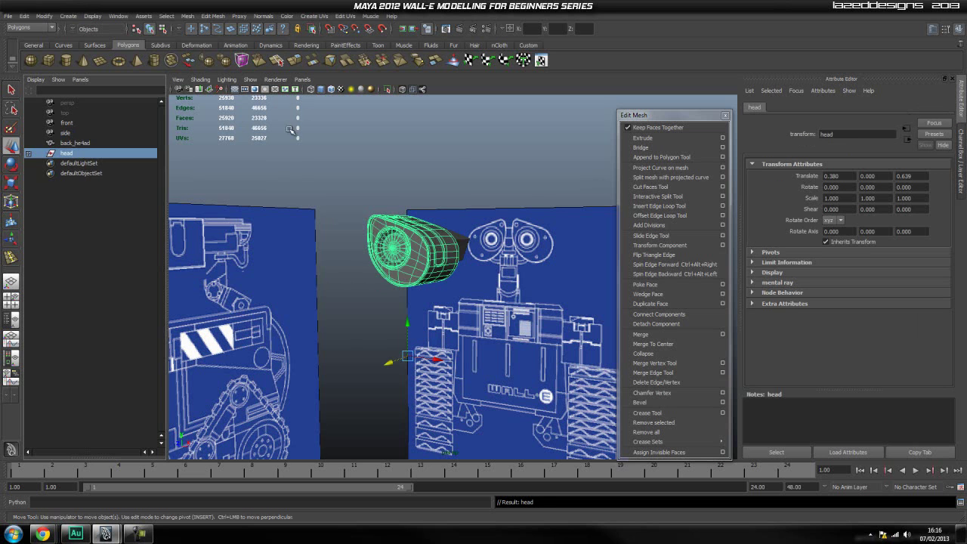
key(space)
click(325, 195)
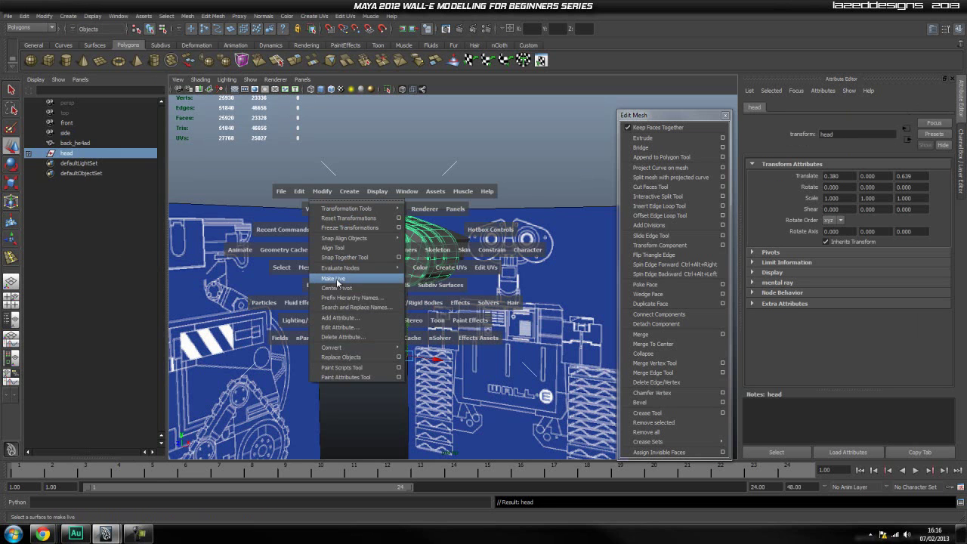
click(340, 289)
click(310, 233)
key(space)
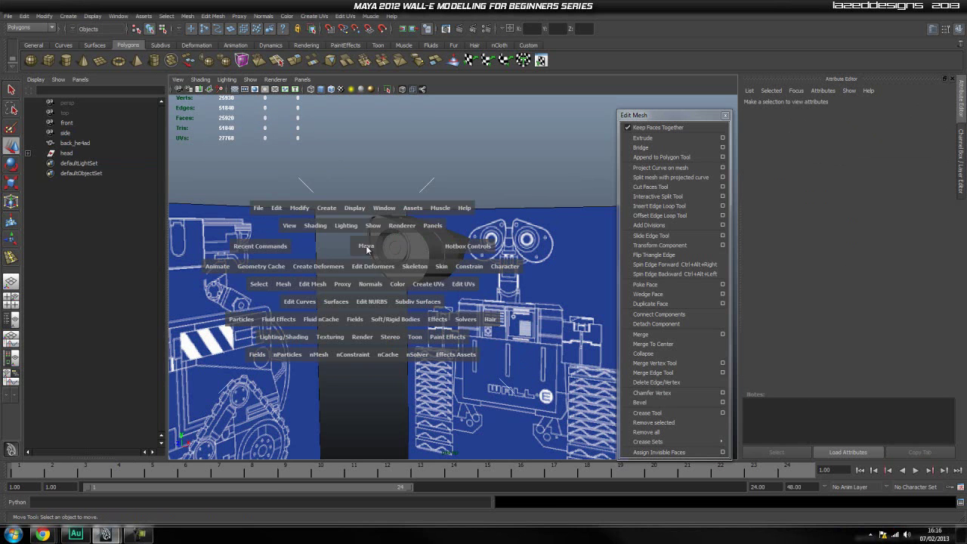
drag(367, 246, 375, 232)
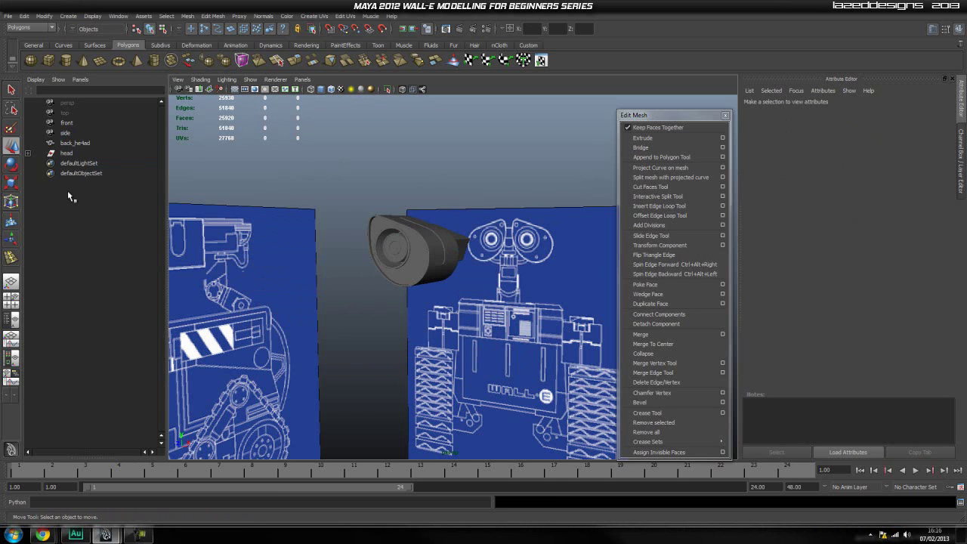
Delete the construction history of every object in the scene
scroll(337, 228, down, 4)
alt+middle_drag(392, 358, 378, 245)
alt+drag(378, 245, 314, 284)
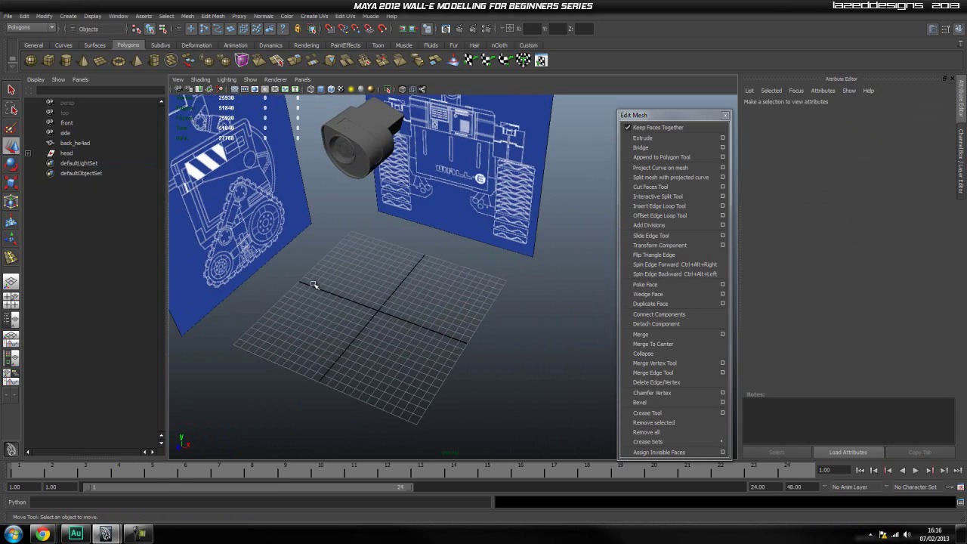
alt+middle_drag(313, 284, 341, 315)
click(370, 185)
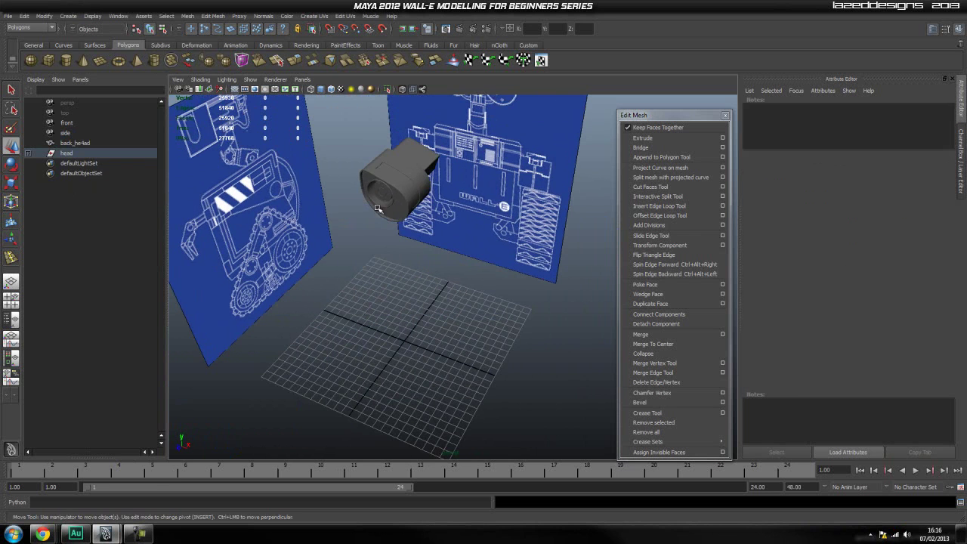
click(475, 306)
click(25, 15)
mouse_move(84, 130)
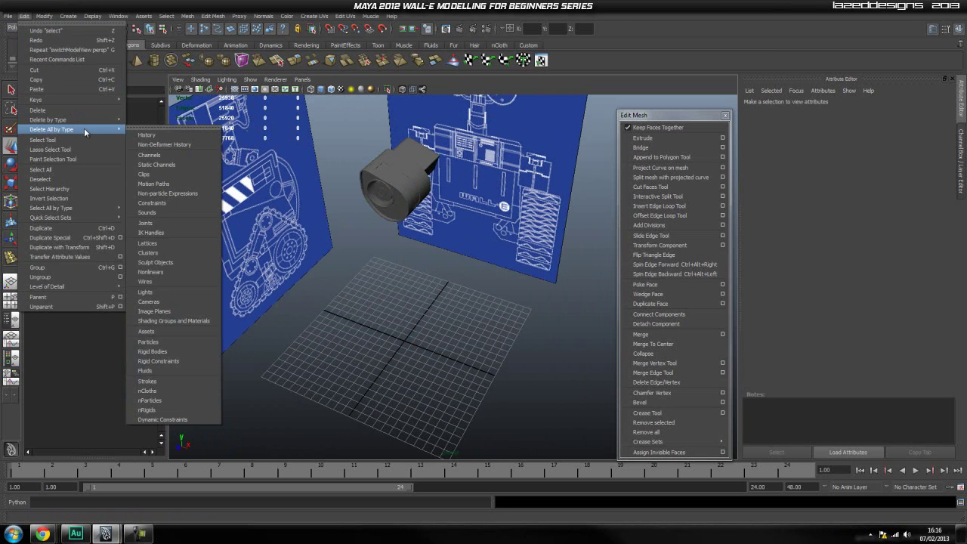
click(146, 135)
Create a polygon sphere with a radius of about 1.27 on the grid near the origin
scroll(376, 317, up, 5)
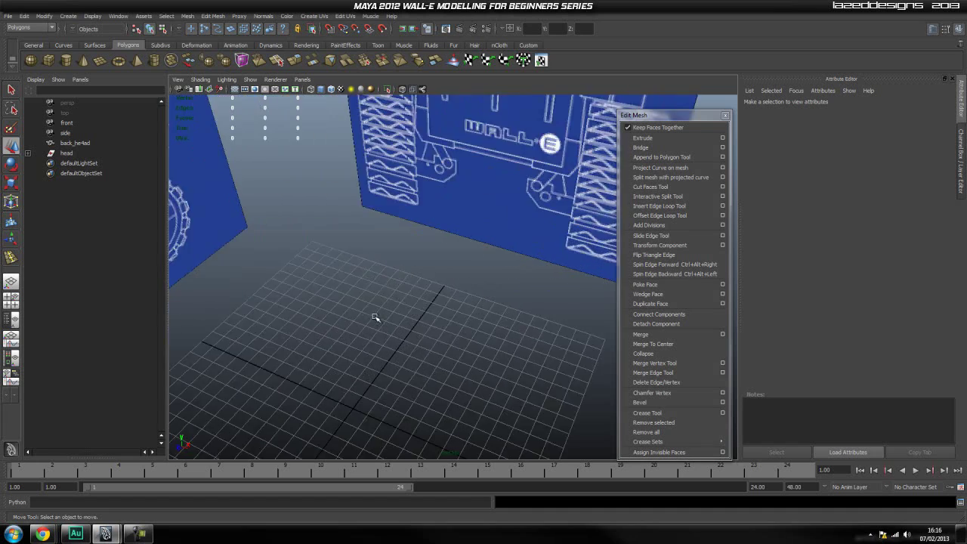
alt+middle_drag(375, 317, 428, 261)
alt+drag(428, 261, 320, 248)
alt+middle_drag(337, 260, 421, 280)
mouse_move(421, 281)
alt+mouse_down()
mouse_move(466, 287)
mouse_move(423, 302)
mouse_move(419, 287)
alt+mouse_up()
alt+middle_drag(419, 289, 447, 259)
scroll(447, 316, up, 3)
alt+middle_drag(447, 302, 425, 247)
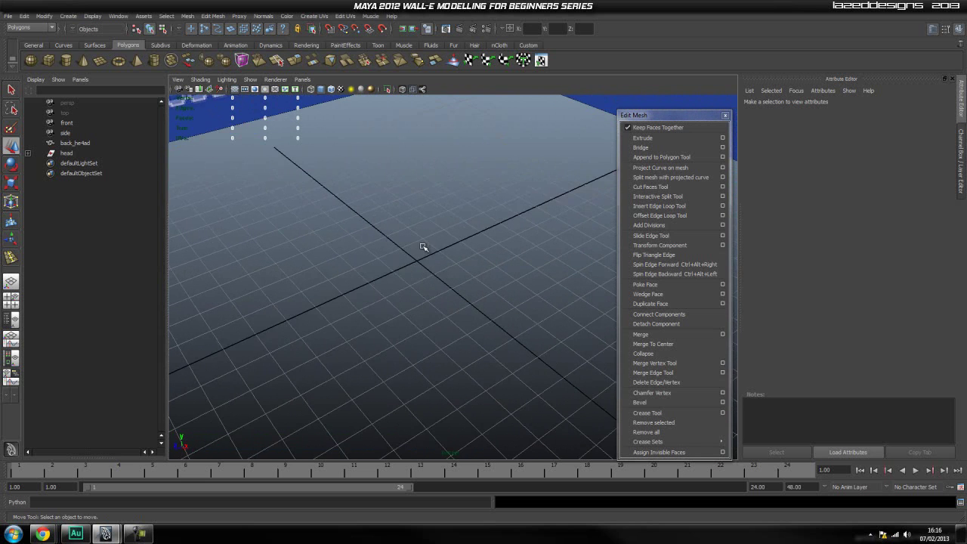
key(space)
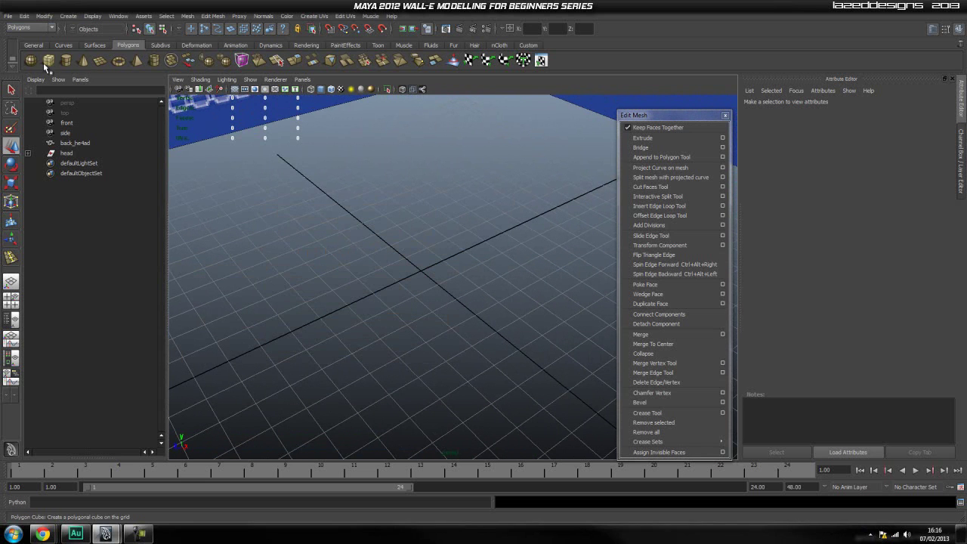
click(396, 270)
key(q)
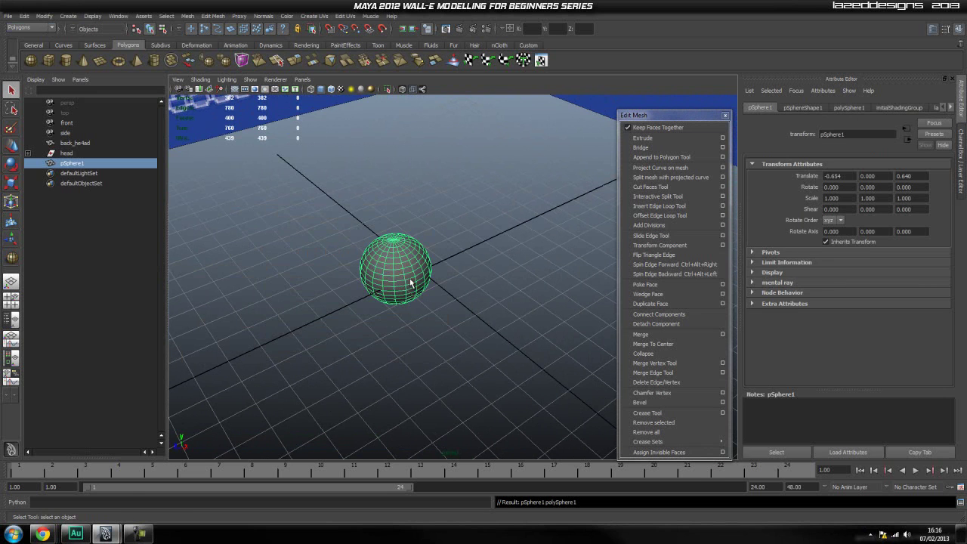
Set the sphere's Subdivisions Axis and Subdivisions Height to 12
key(ctrl+a)
click(784, 222)
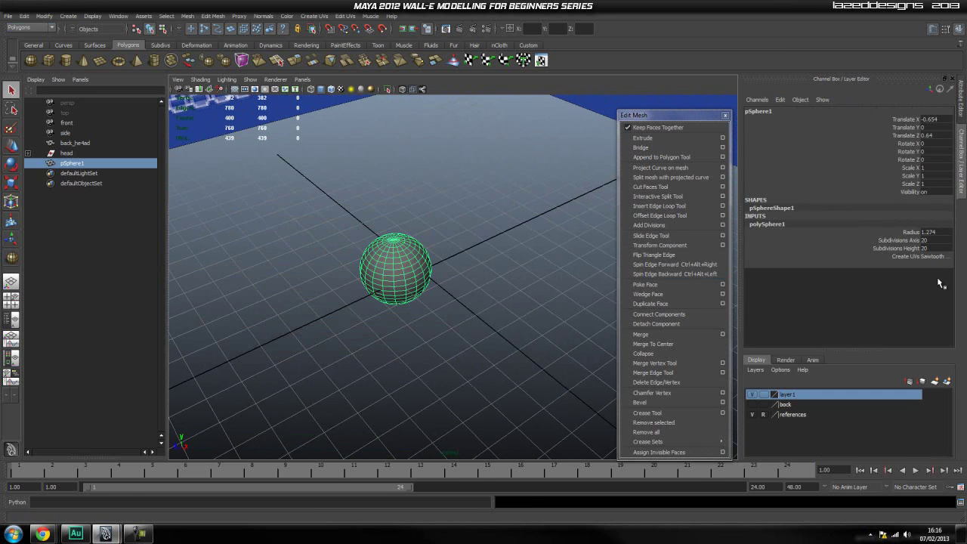
text(12)
key(Tab)
text(12)
key(Return)
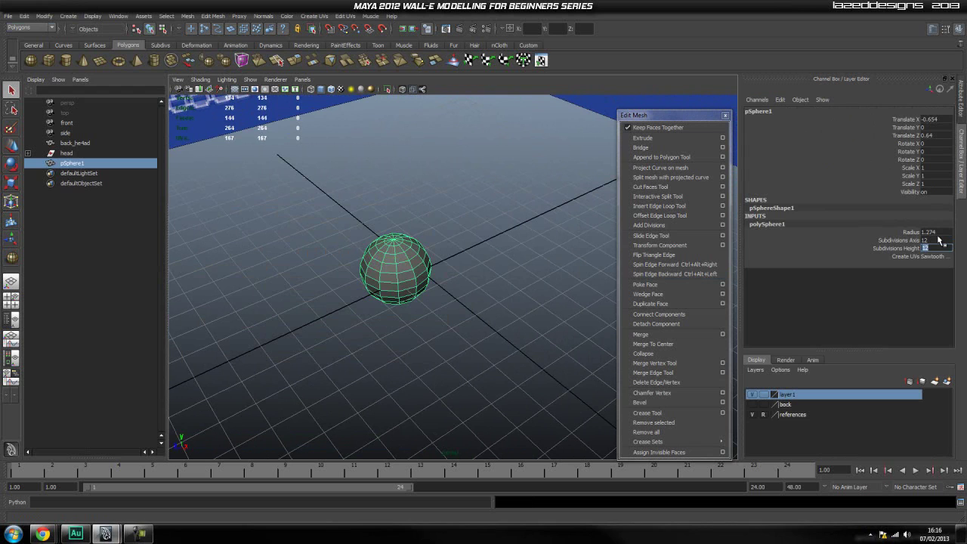
Delete the faces of the sphere's lower half in the side view, leaving a dome
click(519, 197)
key(space)
drag(403, 255, 453, 256)
alt+middle_drag(421, 279, 499, 143)
alt+middle_drag(454, 291, 486, 125)
alt+middle_drag(473, 444, 485, 195)
alt+middle_drag(475, 421, 471, 162)
scroll(471, 161, down, 4)
alt+middle_drag(477, 456, 455, 292)
scroll(456, 291, up, 4)
click(446, 317)
right_drag(443, 299, 440, 322)
drag(537, 367, 583, 374)
click(345, 319)
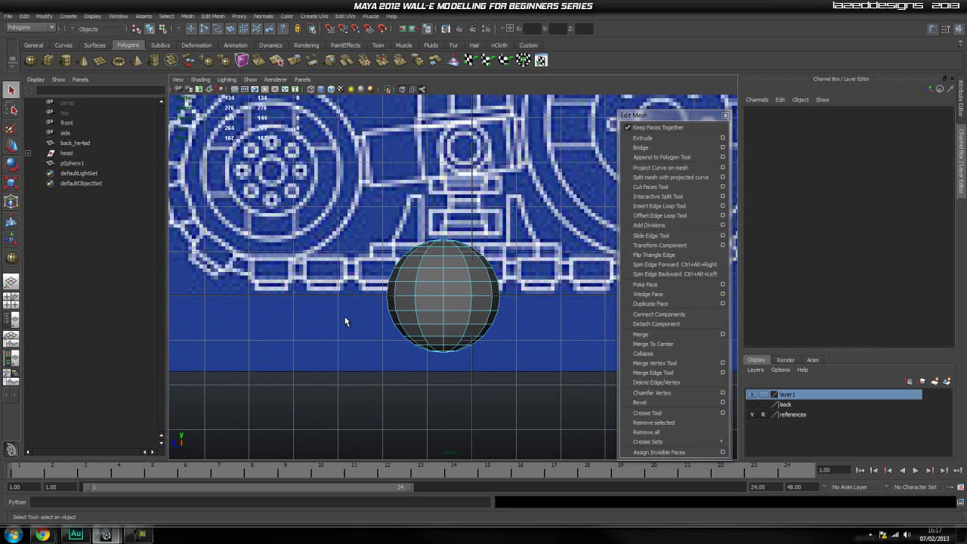
drag(388, 323, 556, 351)
key(Delete)
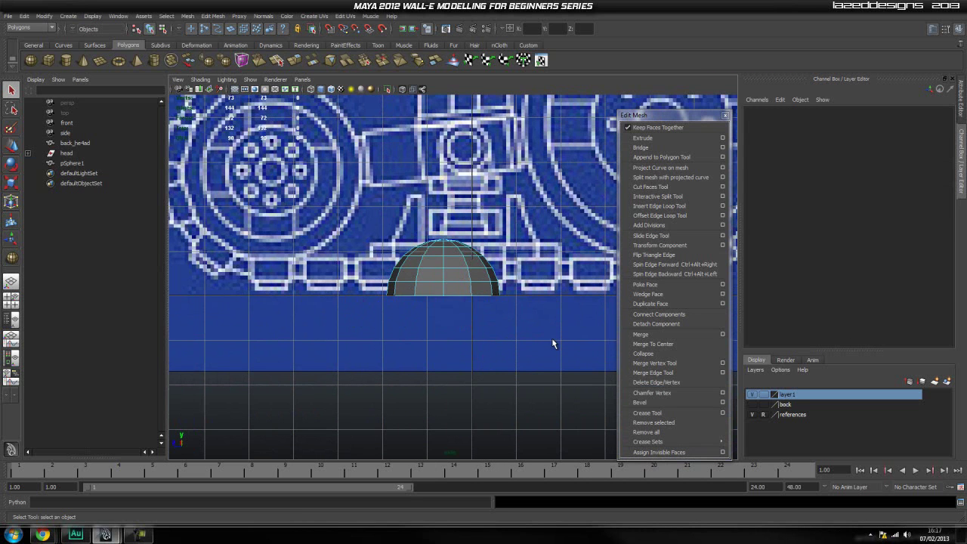
Show the dome with smooth mesh preview and flatten it to a Scale Y of 0.432
right_drag(431, 256, 462, 241)
click(442, 271)
scroll(518, 237, up, 2)
alt+middle_drag(520, 235, 520, 290)
key(3)
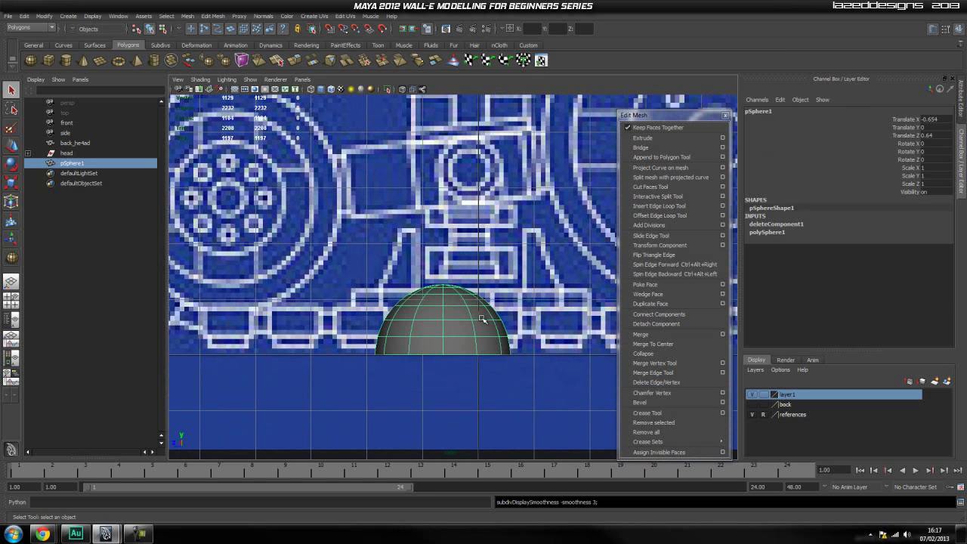
key(r)
drag(446, 311, 441, 335)
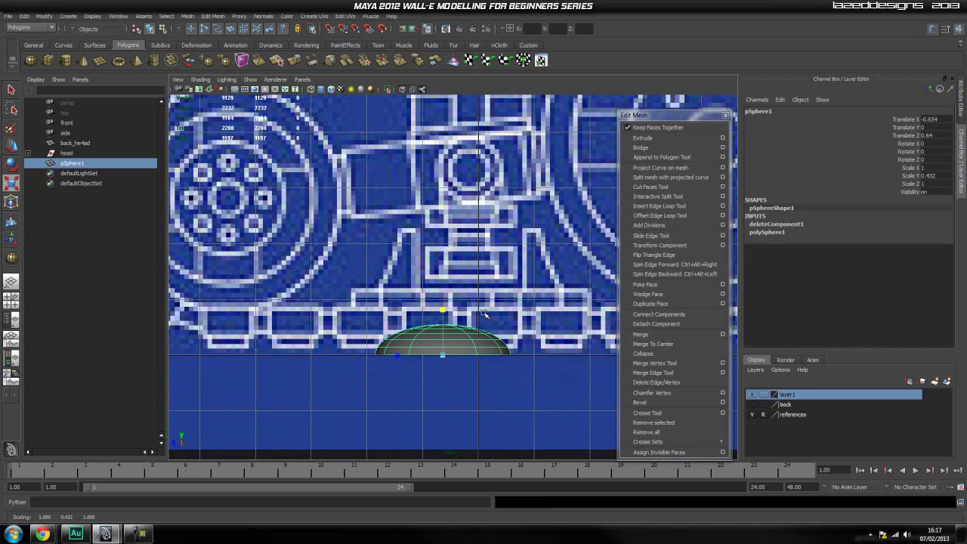
Return to the perspective view and move the flattened dome away from the grid's center
click(527, 301)
right_drag(454, 349, 457, 345)
click(454, 346)
key(space)
drag(457, 347, 456, 327)
mouse_move(456, 333)
alt+mouse_down()
mouse_move(464, 356)
mouse_move(460, 332)
alt+mouse_up()
click(452, 286)
alt+middle_drag(433, 296, 457, 361)
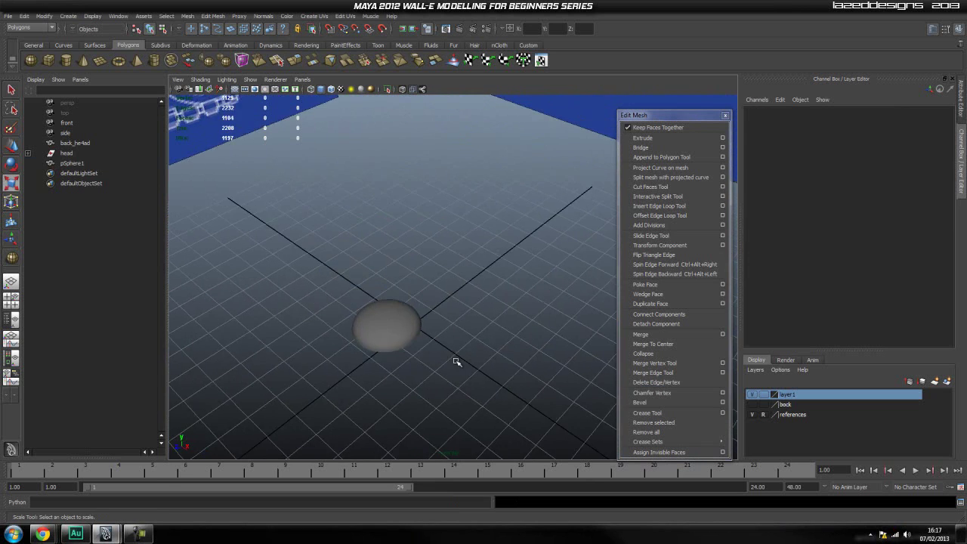
alt+right_drag(456, 361, 429, 334)
alt+middle_drag(429, 334, 459, 339)
click(427, 332)
key(w)
click(478, 356)
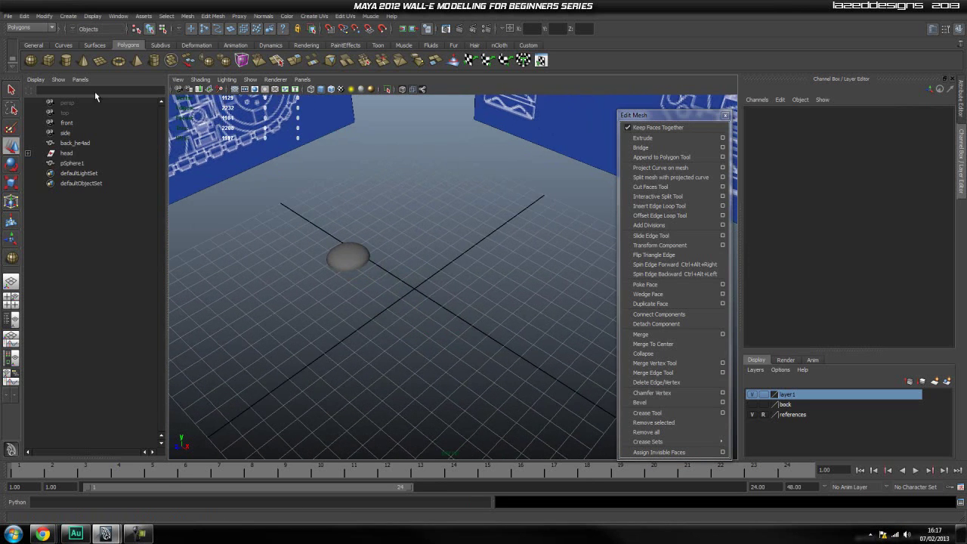
Create a second polygon sphere of about 0.88 radius at the grid center with 12 axis and height subdivisions
click(67, 61)
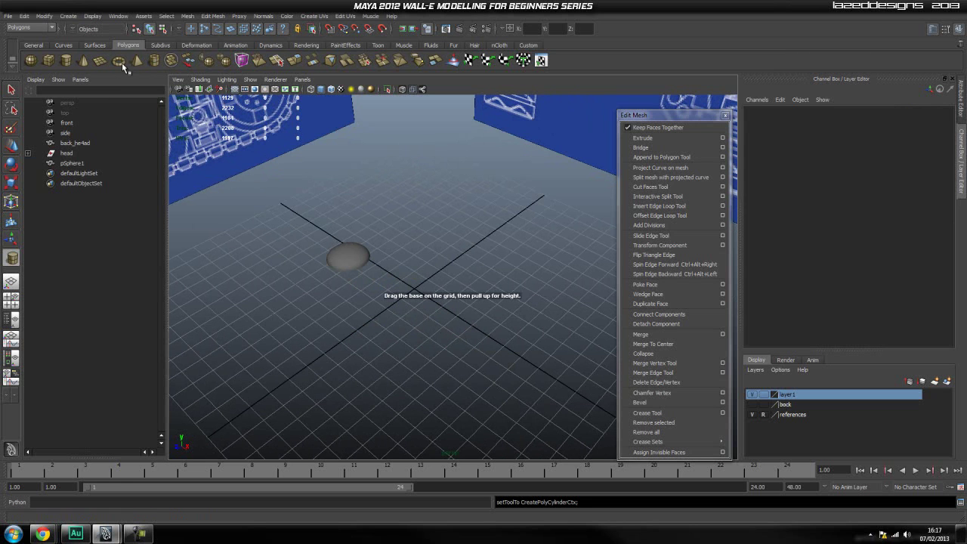
click(31, 61)
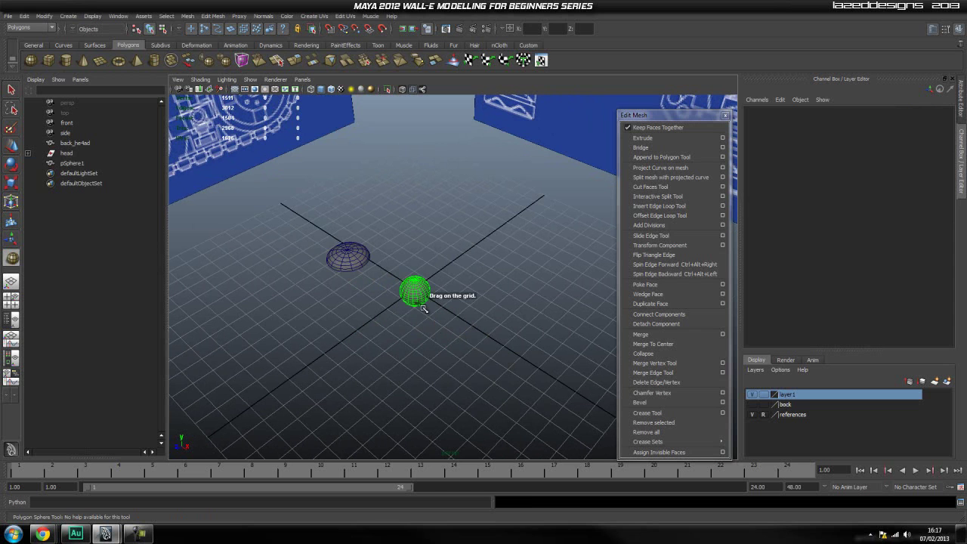
drag(424, 310, 416, 299)
click(767, 224)
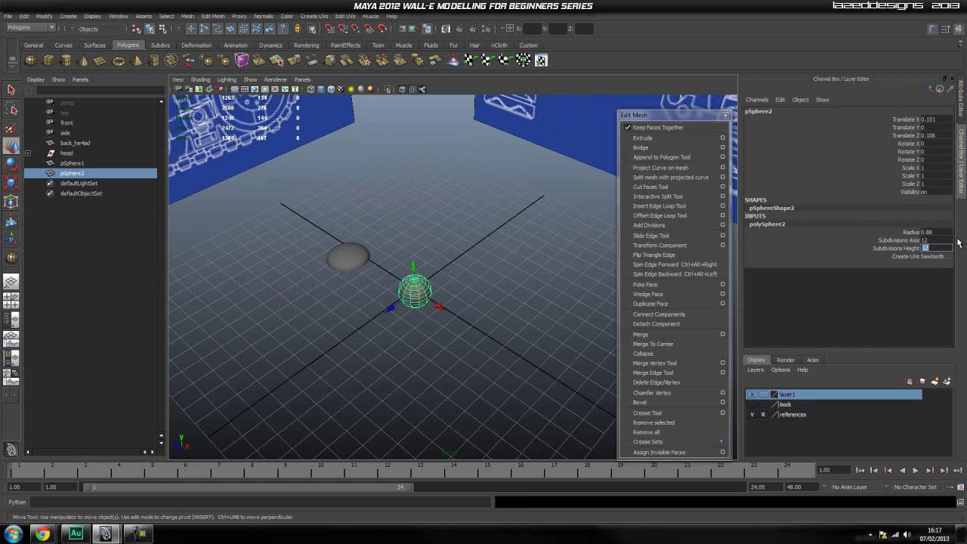
click(477, 332)
Move the second sphere clear of the flattened dome in the side view, to Translate Z -2.089
key(space)
drag(423, 293, 465, 292)
alt+middle_drag(535, 364, 458, 333)
click(459, 314)
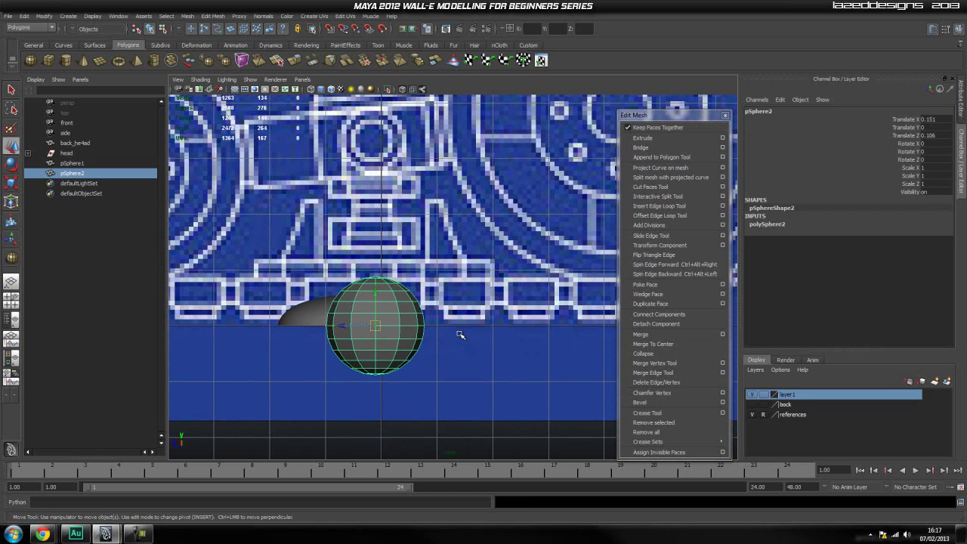
drag(342, 330, 466, 340)
alt+middle_drag(544, 344, 466, 344)
Duplicate the sphere above the original at Translate Y 2.999 and stretch the copy to a Scale Y of 1.554
drag(415, 297, 417, 128)
key(ctrl+d)
alt+middle_drag(416, 129, 423, 202)
key(r)
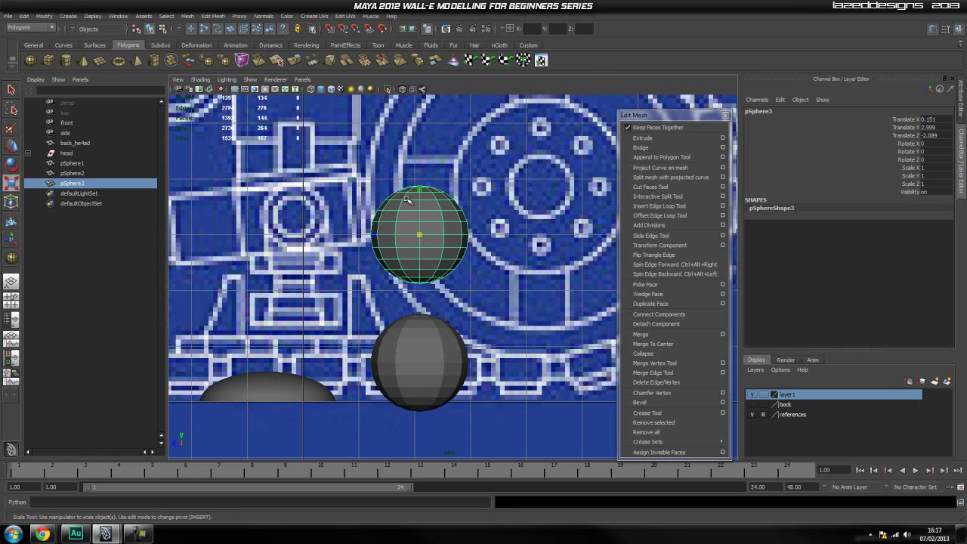
drag(422, 191, 419, 164)
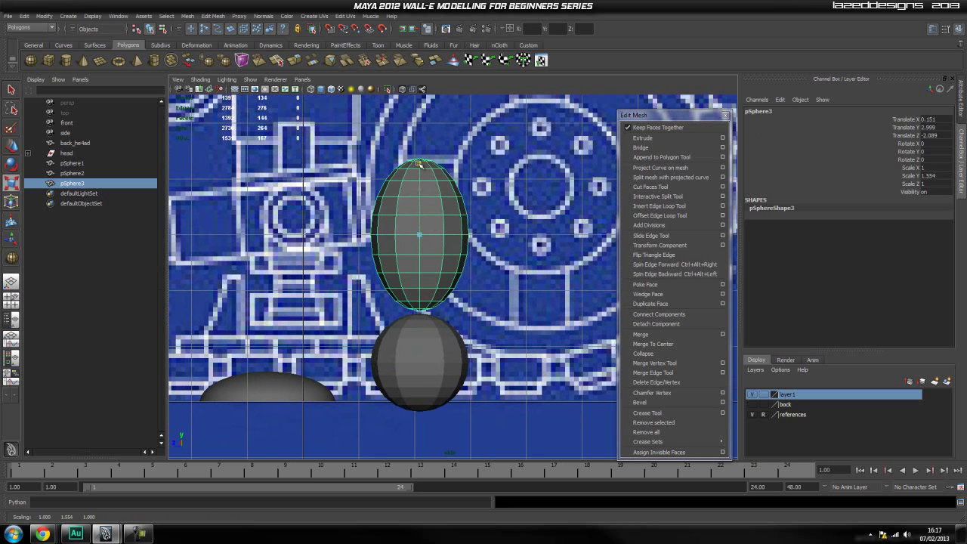
click(521, 337)
Delete the faces of the lower sphere's bottom half and return it to object mode
click(457, 382)
alt+middle_drag(453, 378, 455, 358)
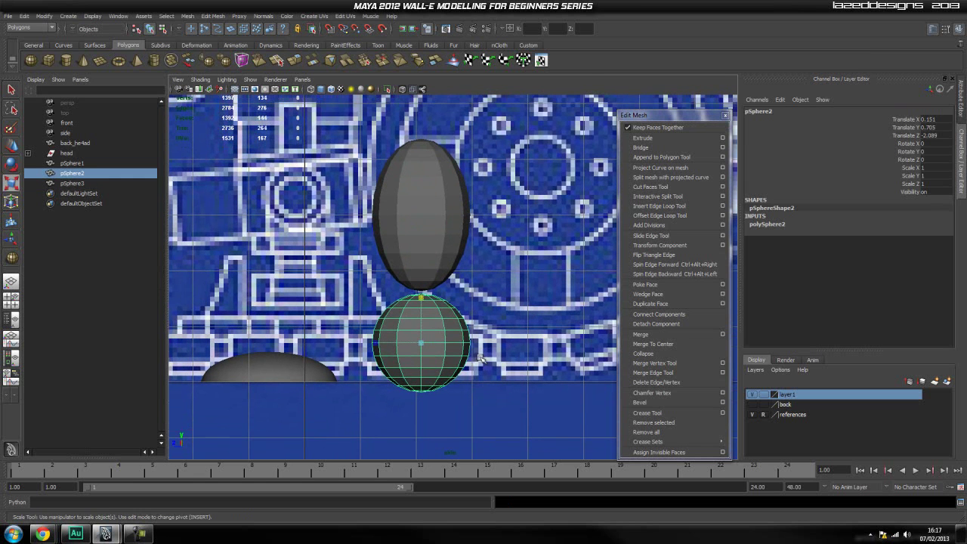
right_click(433, 352)
click(431, 376)
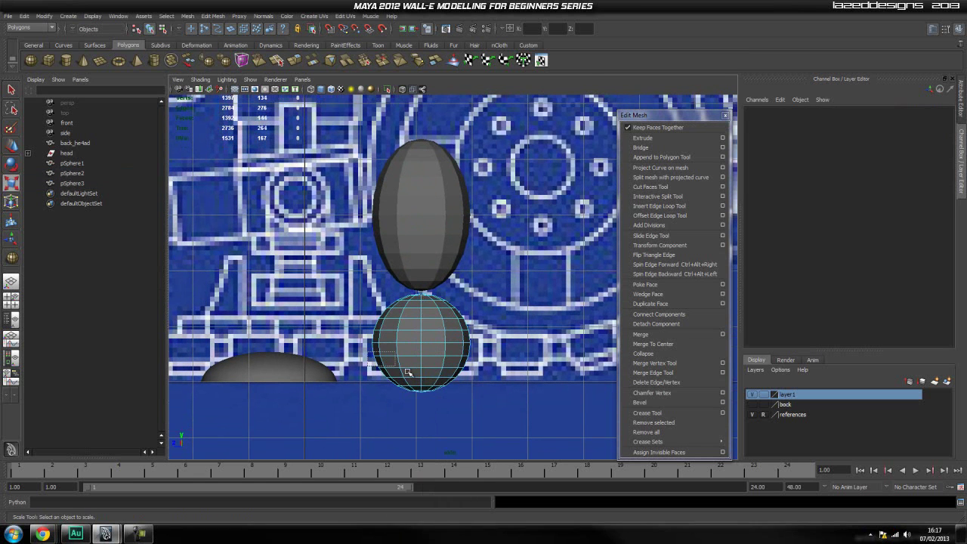
drag(408, 372, 497, 411)
key(Delete)
right_drag(414, 325, 435, 314)
click(433, 317)
Extrude the open bottom edge loop of the new half sphere in the perspective view
key(space)
click(422, 330)
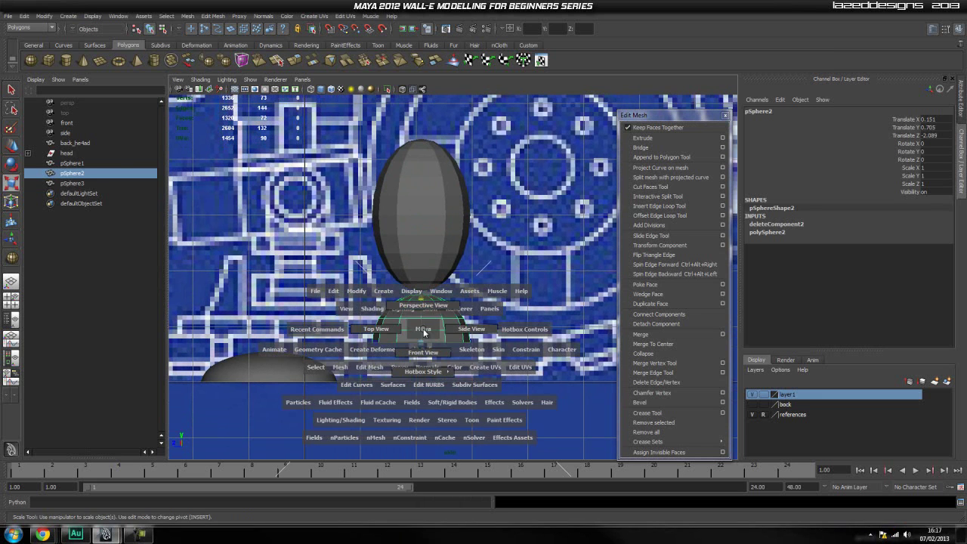
drag(425, 333, 423, 305)
alt+drag(425, 355, 420, 319)
scroll(420, 318, up, 6)
alt+middle_drag(420, 319, 410, 247)
scroll(433, 389, up, 4)
scroll(425, 410, up, 2)
alt+middle_drag(425, 410, 412, 358)
alt+drag(412, 358, 401, 311)
alt+middle_drag(397, 374, 424, 148)
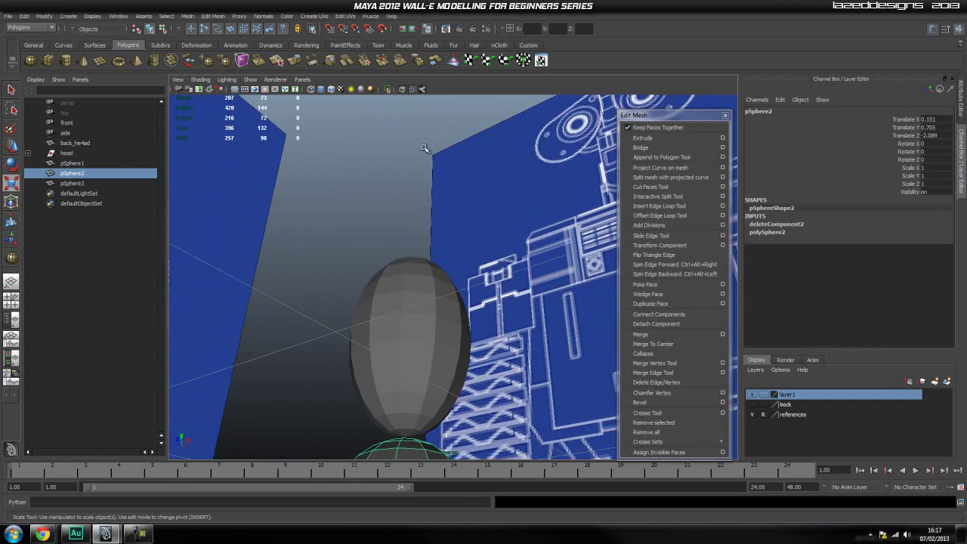
alt+drag(425, 148, 449, 317)
alt+middle_drag(449, 446, 449, 323)
alt+drag(449, 323, 400, 317)
scroll(377, 242, up, 6)
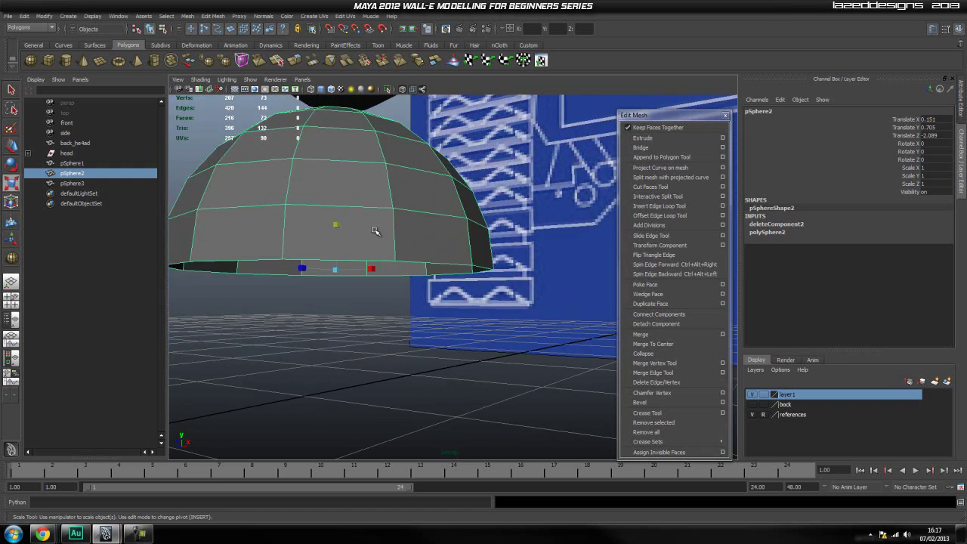
alt+drag(375, 231, 441, 270)
scroll(441, 270, up, 2)
scroll(441, 272, down, 2)
right_drag(445, 290, 445, 269)
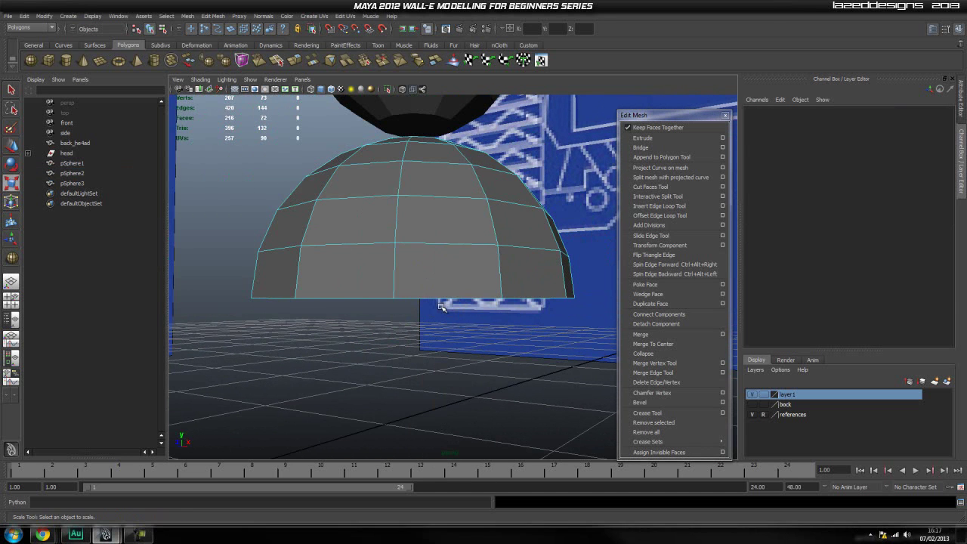
click(446, 299)
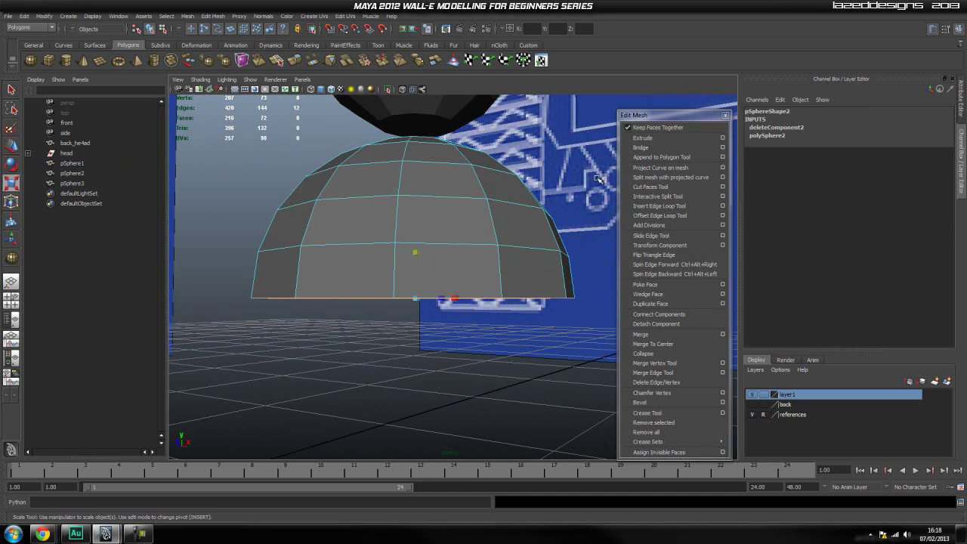
click(644, 140)
Try shaping the extruded rim by pulling it, adjusting its Thickness and giving it an Offset of 0.03
scroll(861, 328, down, 2)
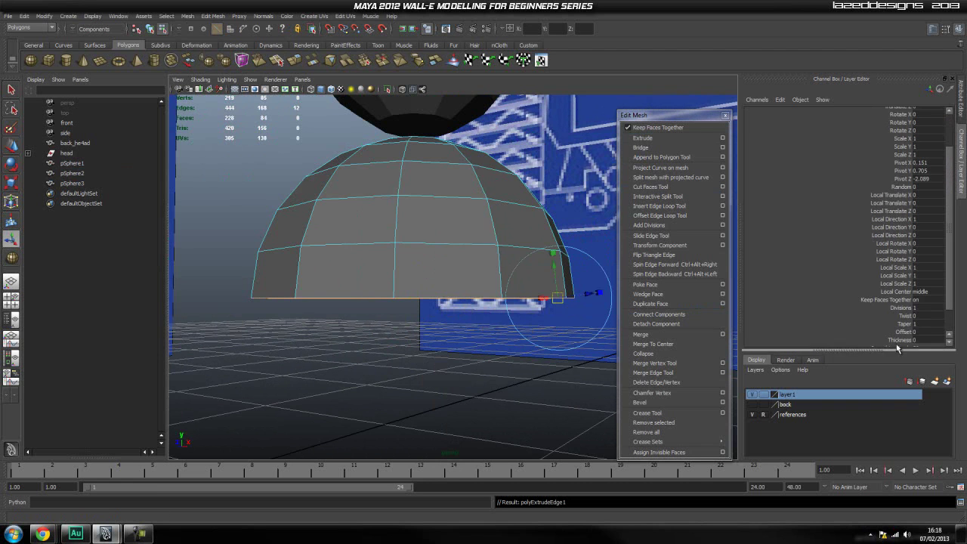
scroll(909, 341, down, 2)
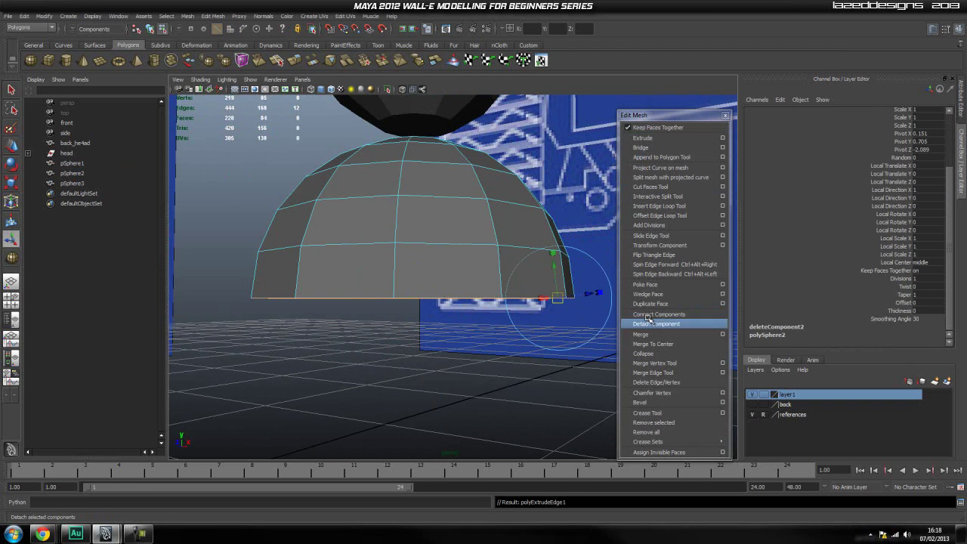
drag(555, 264, 553, 266)
key(ctrl+z)
click(902, 310)
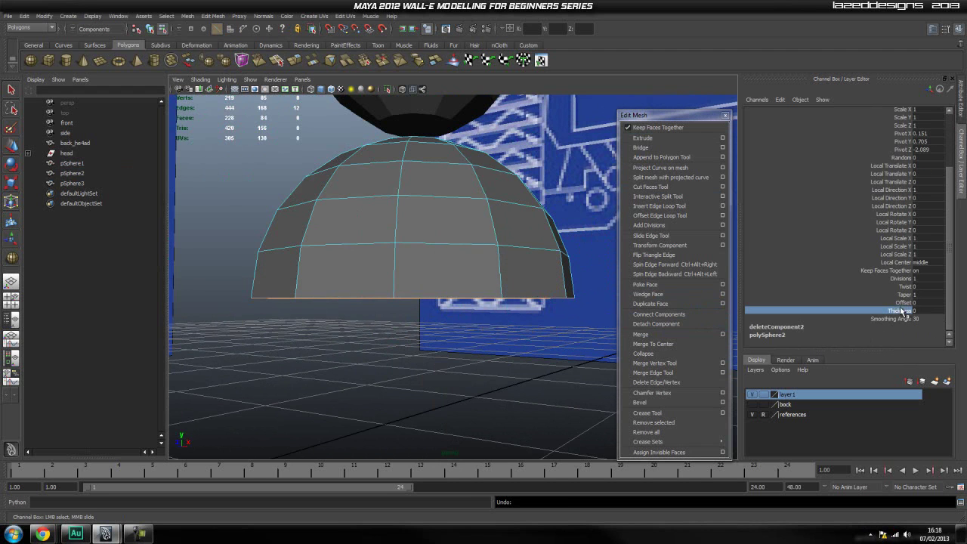
key(ctrl+z)
click(902, 303)
middle_drag(550, 321, 550, 321)
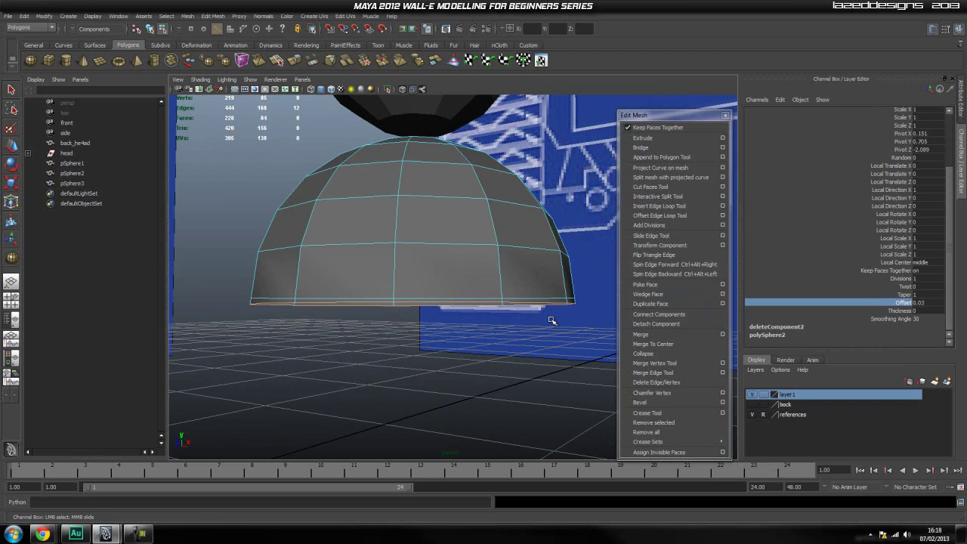
key(ctrl+z)
Lower the extruded bottom edge loop slightly to form a thin rim, and extrude it again, scaled slightly inward
key(w)
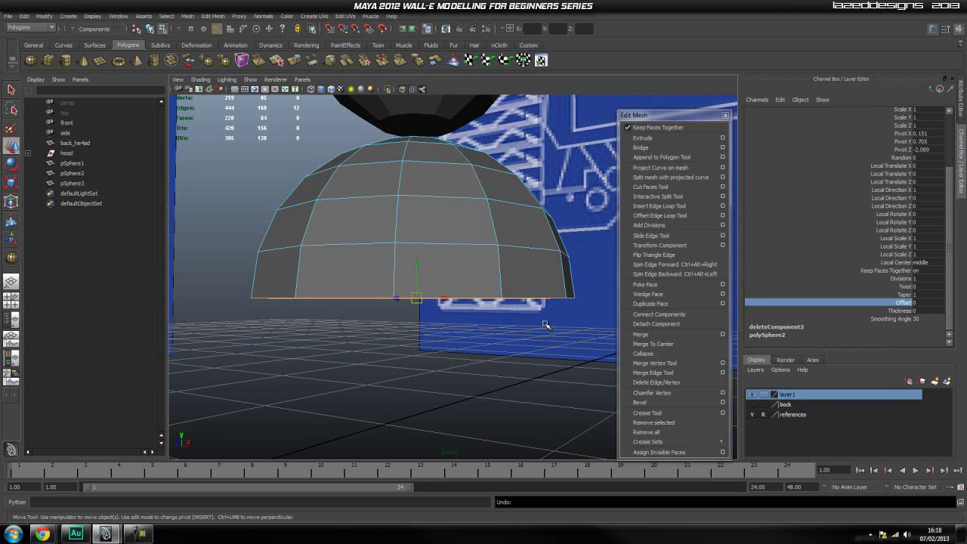
mouse_move(415, 263)
mouse_down()
mouse_move(416, 280)
mouse_move(416, 266)
mouse_up()
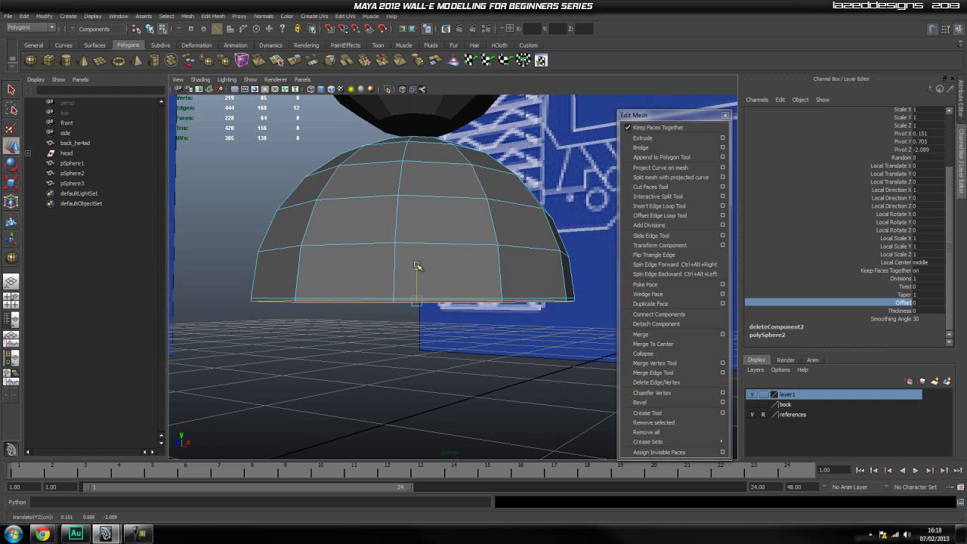
click(643, 137)
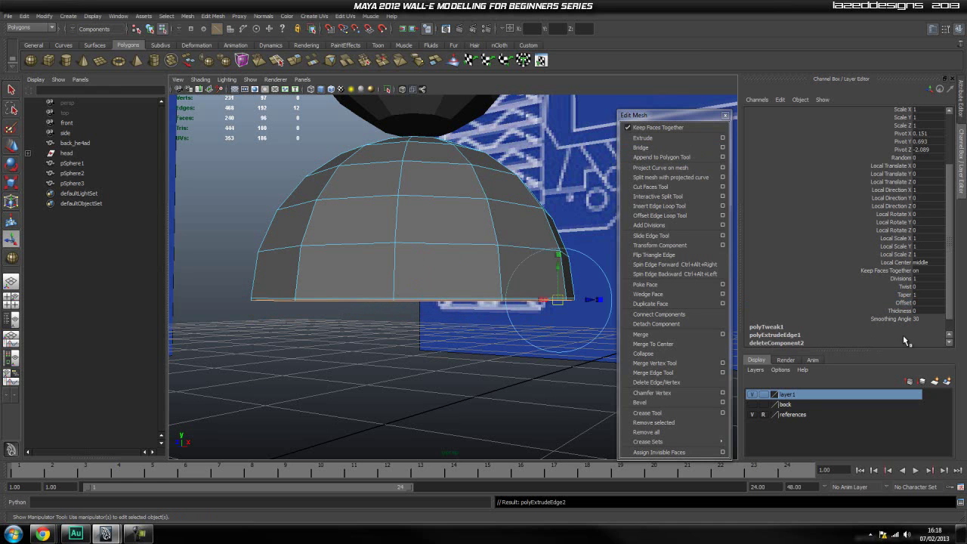
alt+drag(427, 332, 458, 315)
alt+middle_drag(457, 315, 482, 269)
key(r)
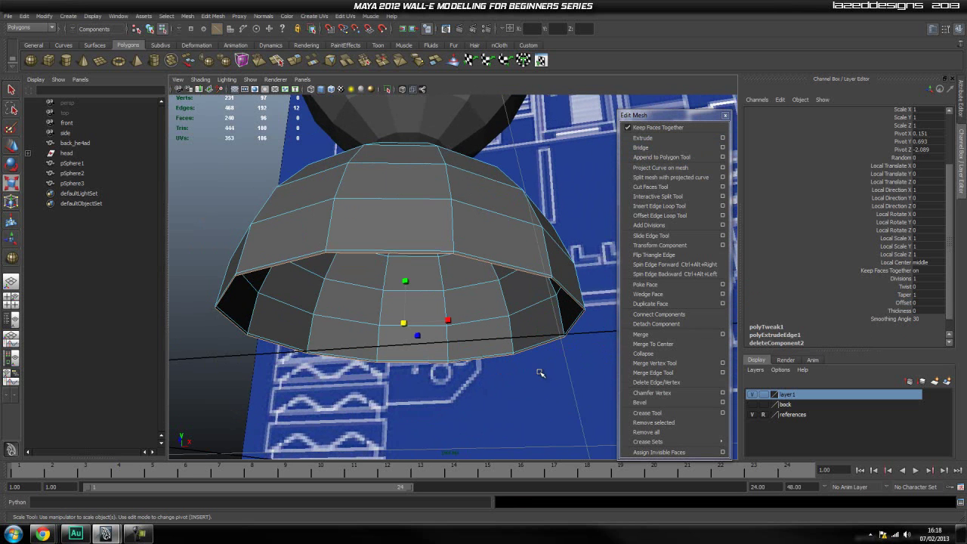
drag(404, 323, 400, 331)
Return the half dome to object mode and show it in smooth preview
alt+drag(400, 331, 510, 379)
alt+middle_drag(488, 327, 455, 397)
right_drag(497, 186, 538, 174)
click(535, 184)
key(3)
click(494, 328)
Switch the half dome below the stretched sphere back to its faceted display
alt+middle_drag(515, 277, 471, 326)
scroll(522, 291, down, 4)
alt+drag(526, 287, 490, 286)
scroll(489, 285, down, 3)
alt+middle_drag(491, 289, 455, 354)
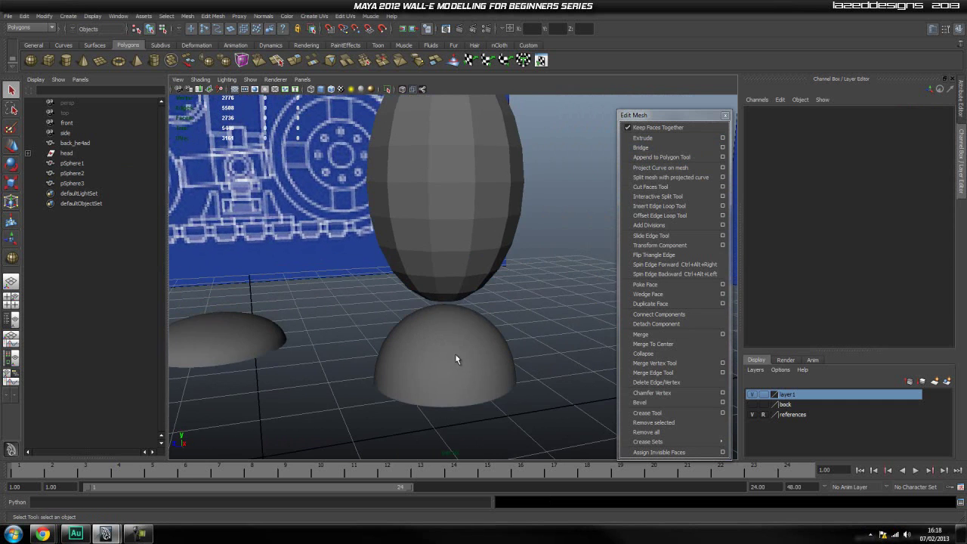
click(455, 356)
key(1)
click(498, 420)
Flatten the half dome below the stretched sphere to a Scale Y of 0.523
click(461, 227)
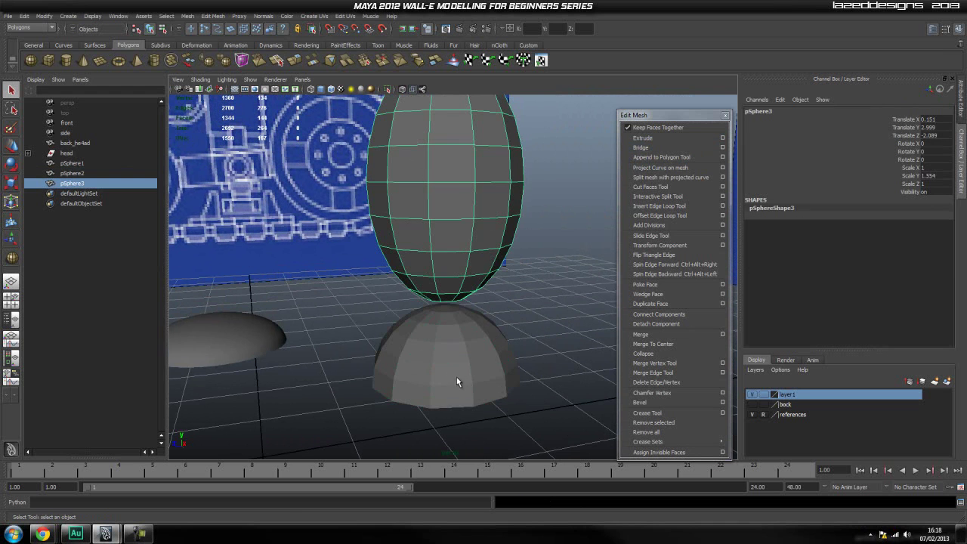
key(w)
click(449, 342)
key(r)
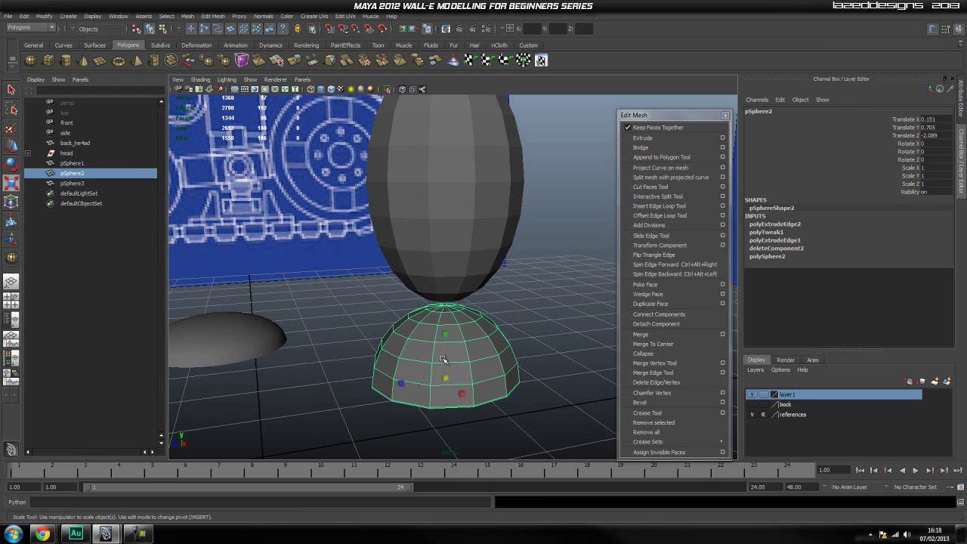
drag(446, 335, 442, 355)
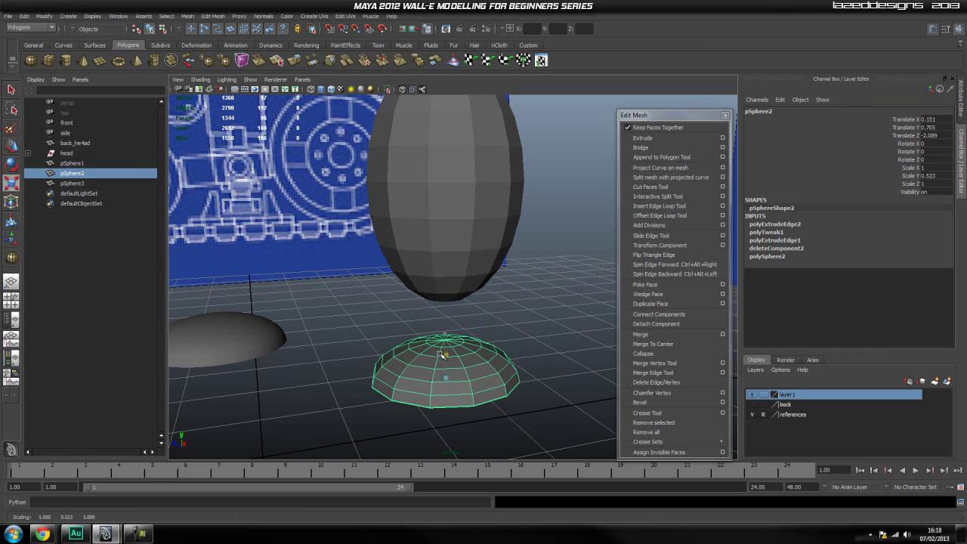
click(537, 367)
In the side view, lower the stretched sphere into the flattened dome to a Translate Y of 2.124
key(space)
drag(457, 390, 499, 391)
alt+middle_drag(479, 408, 496, 412)
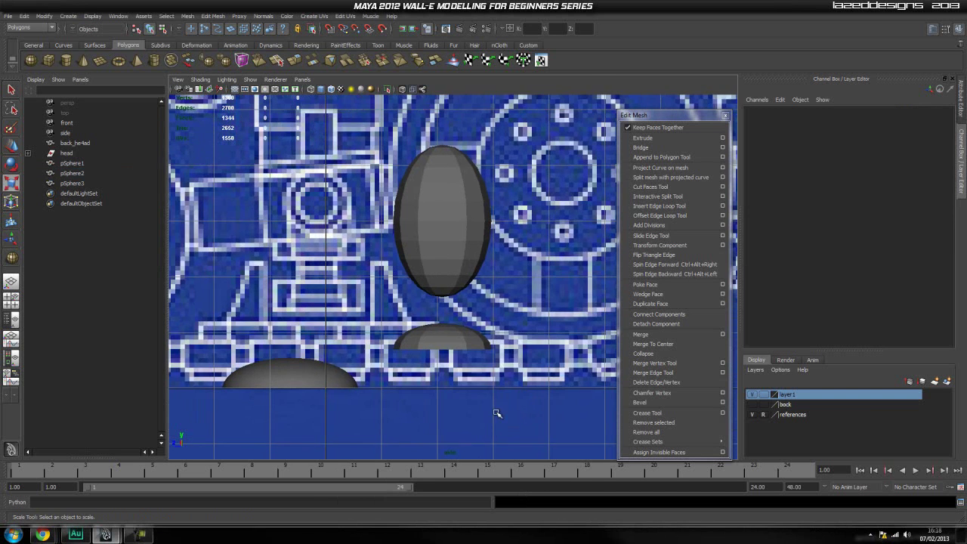
scroll(468, 382, up, 3)
alt+middle_drag(450, 367, 451, 343)
click(444, 332)
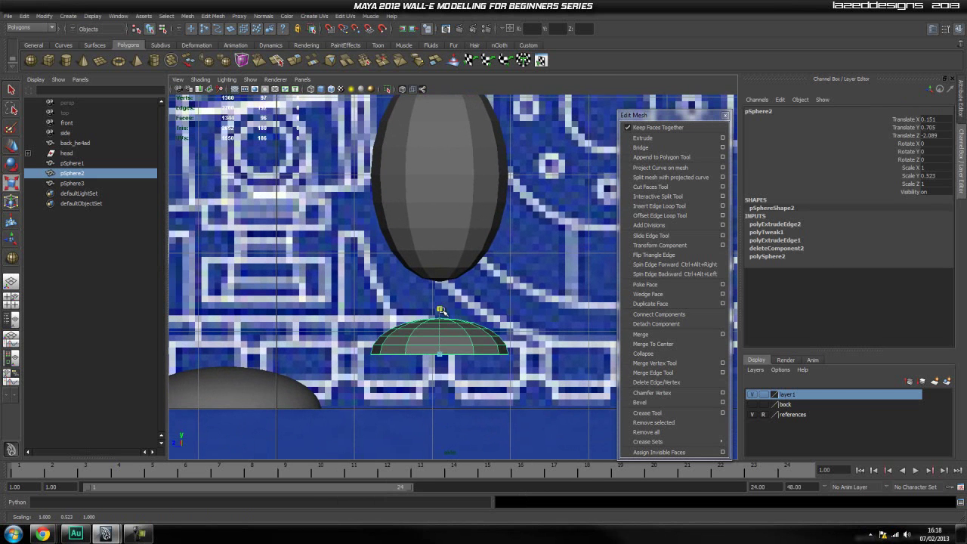
click(453, 215)
key(w)
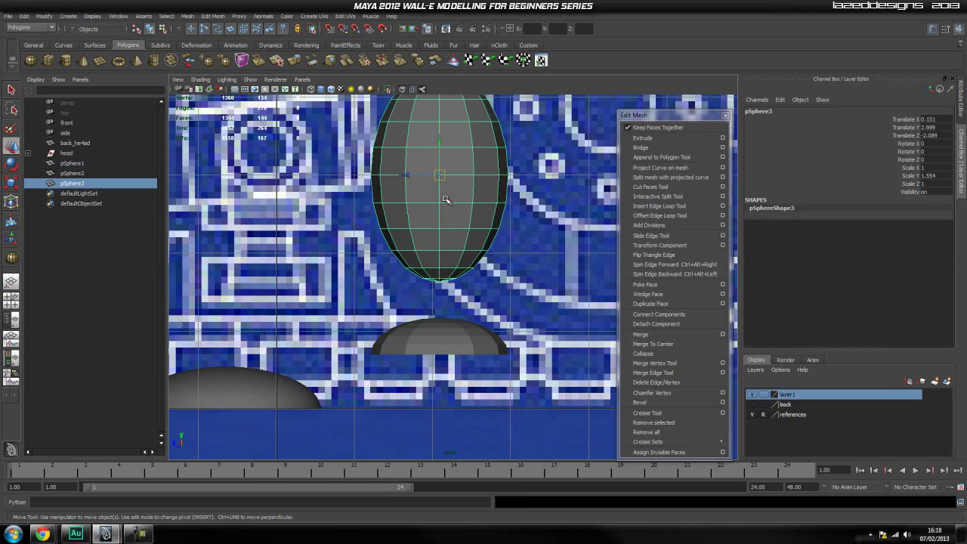
drag(441, 142, 442, 186)
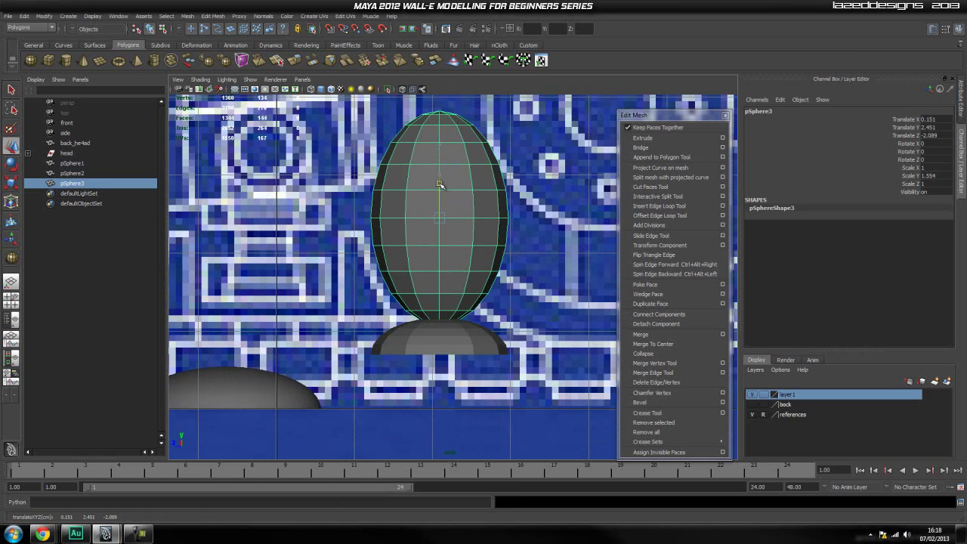
scroll(461, 323, up, 2)
scroll(450, 328, up, 2)
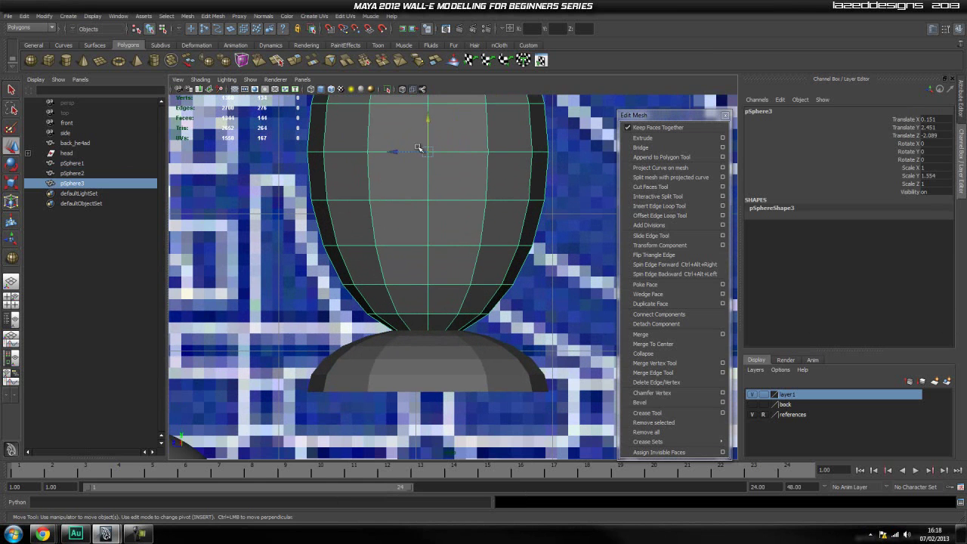
drag(429, 121, 428, 163)
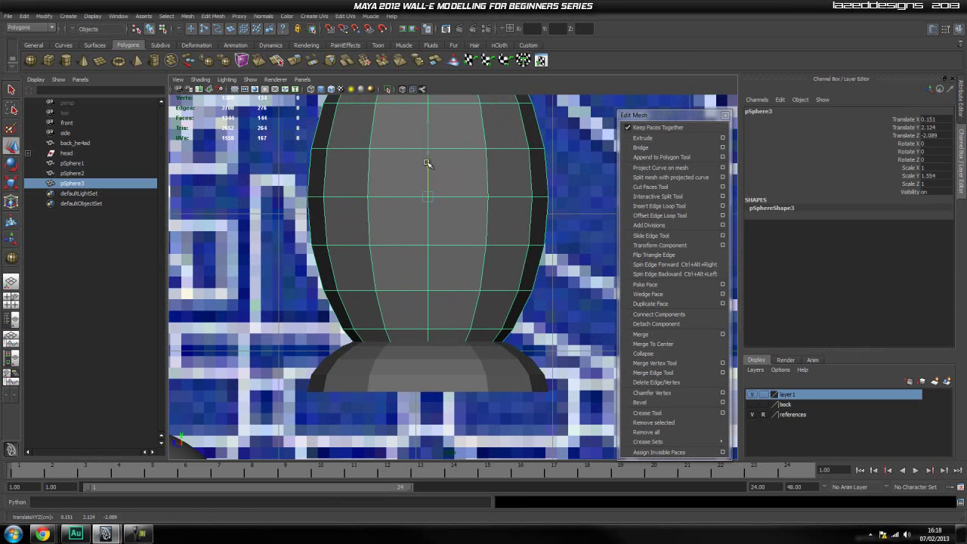
Subtract the stretched sphere from the flattened dome with a Boolean Difference
scroll(506, 341, down, 5)
click(516, 238)
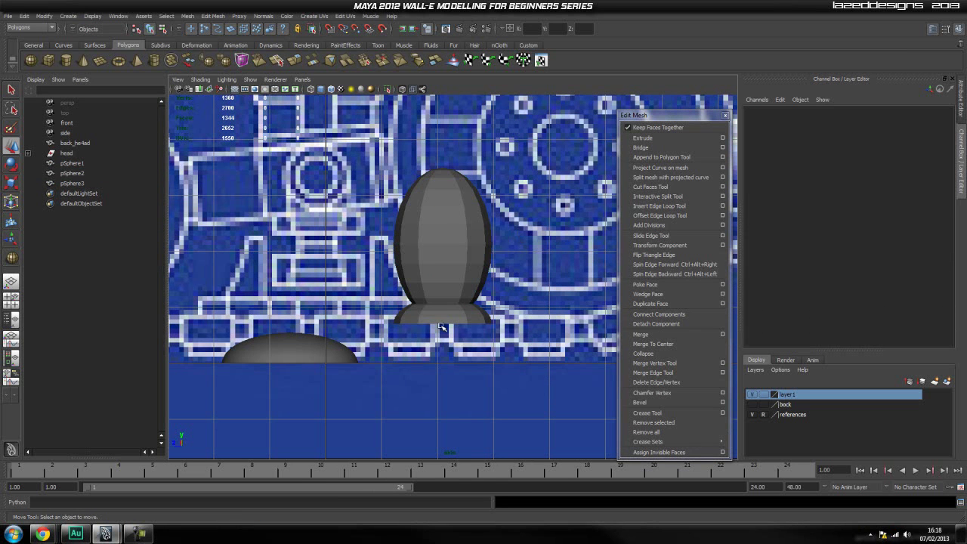
click(443, 326)
shift+click(443, 202)
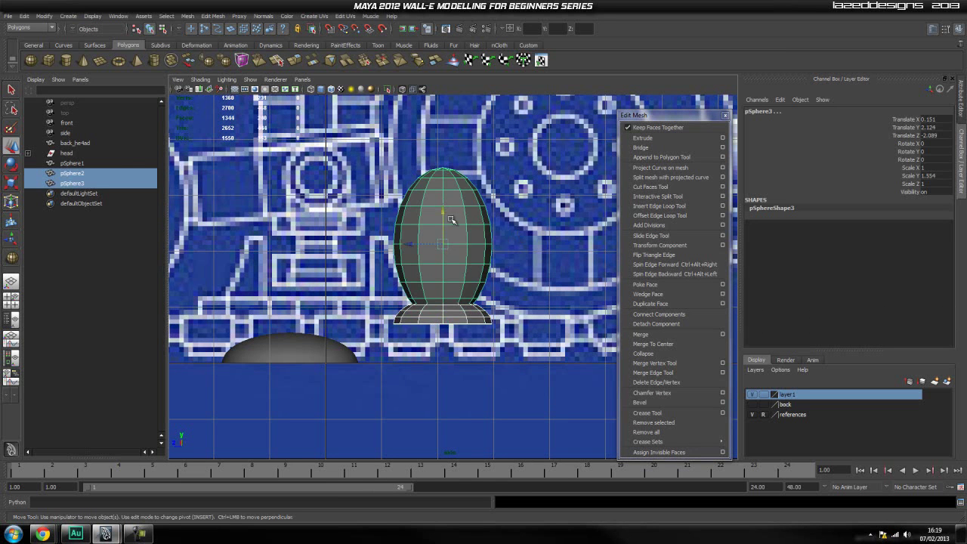
click(93, 17)
mouse_move(187, 19)
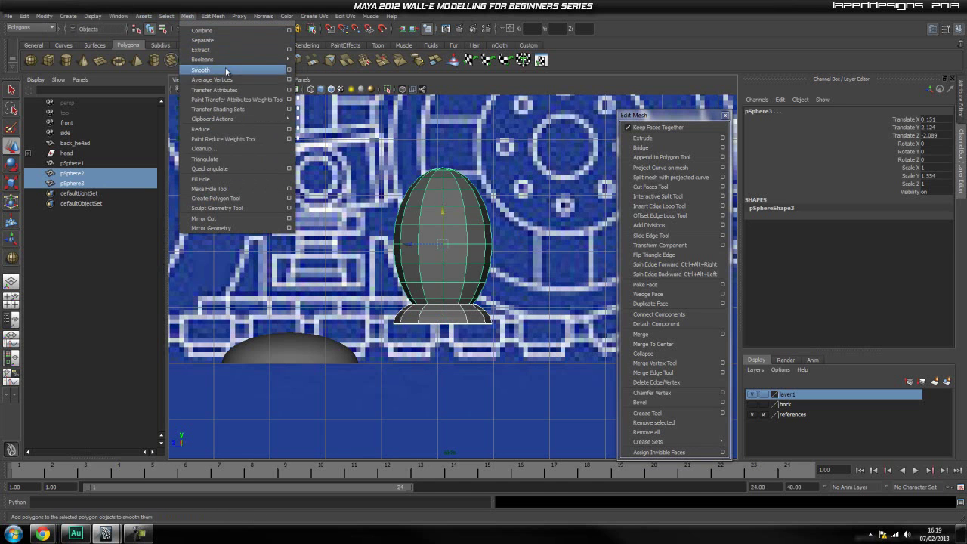
mouse_move(217, 17)
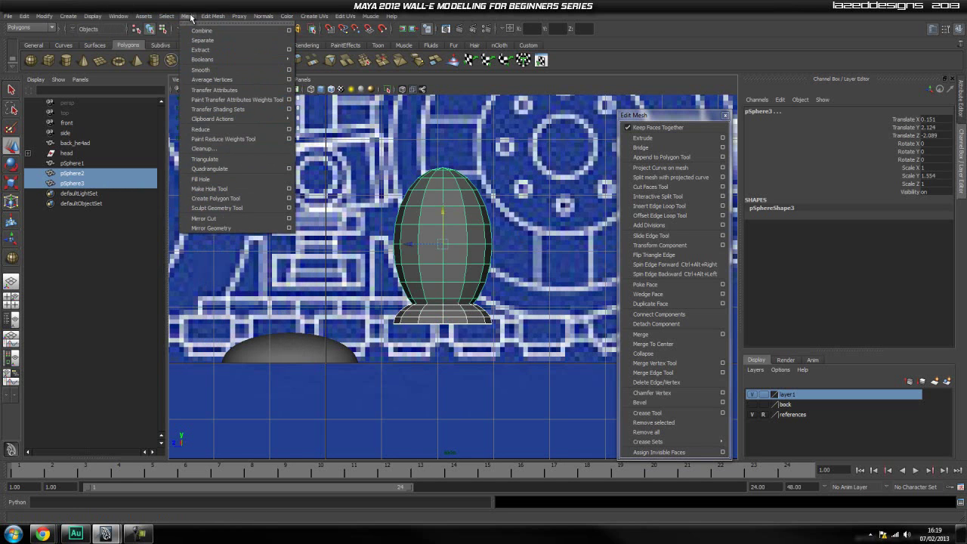
mouse_move(257, 59)
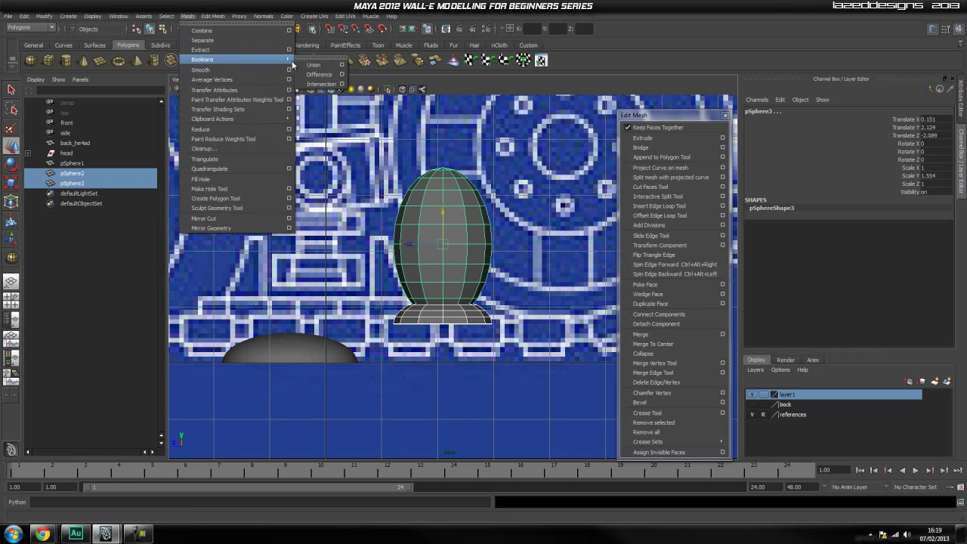
click(324, 77)
Examine the hollowed dome from above in the perspective view
click(501, 300)
key(space)
drag(457, 316, 455, 300)
alt+drag(477, 325, 474, 355)
click(456, 339)
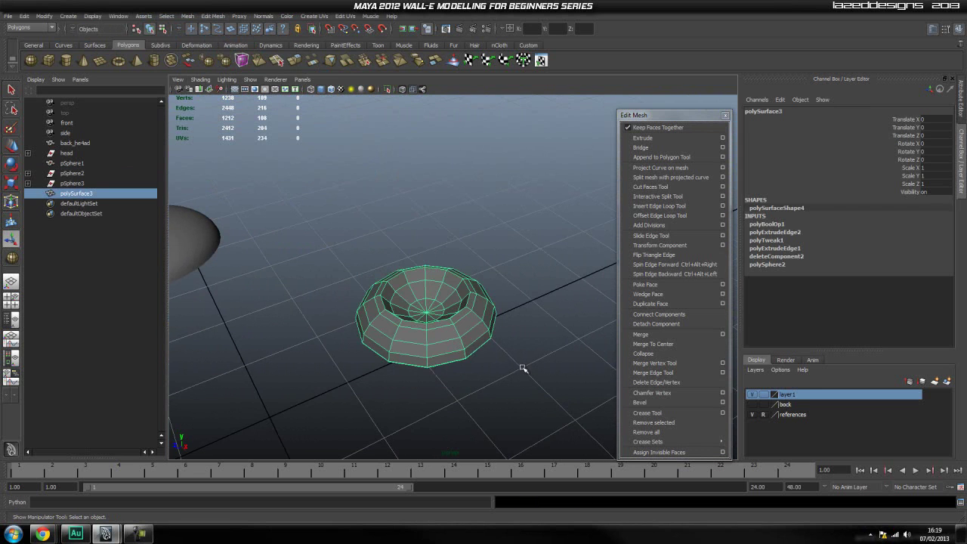
scroll(522, 368, up, 2)
click(522, 369)
click(427, 356)
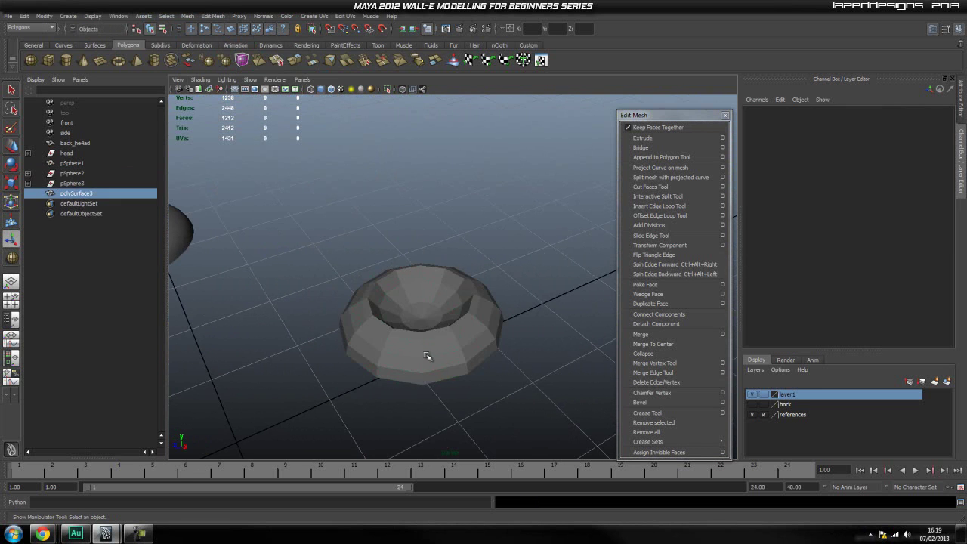
click(530, 363)
click(452, 347)
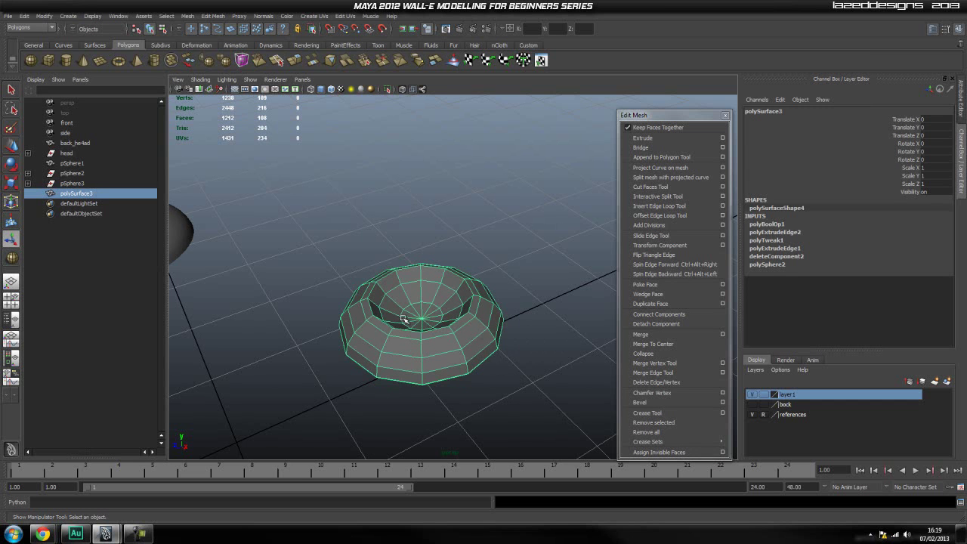
Compare the hollowed dome in smooth preview and faceted display to judge how its cavity edge holds
key(3)
click(496, 359)
scroll(494, 360, up, 2)
click(474, 360)
key(1)
click(524, 376)
click(469, 358)
key(3)
click(518, 370)
click(453, 358)
scroll(452, 359, up, 1)
click(533, 338)
click(437, 361)
key(1)
key(3)
click(540, 368)
click(456, 364)
key(1)
click(525, 385)
click(484, 355)
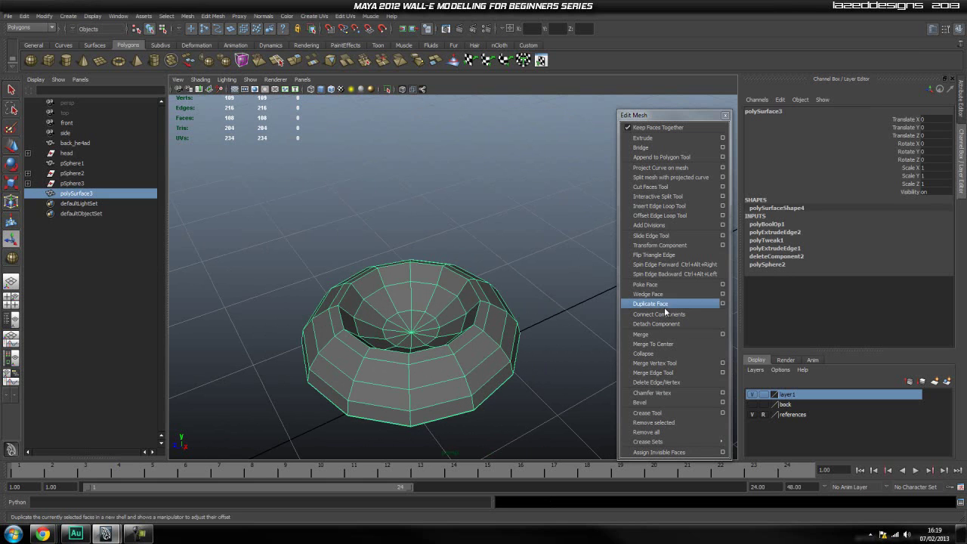
Insert an edge loop on each side of the hollowed dome's cavity rim to sharpen it
click(664, 197)
click(679, 206)
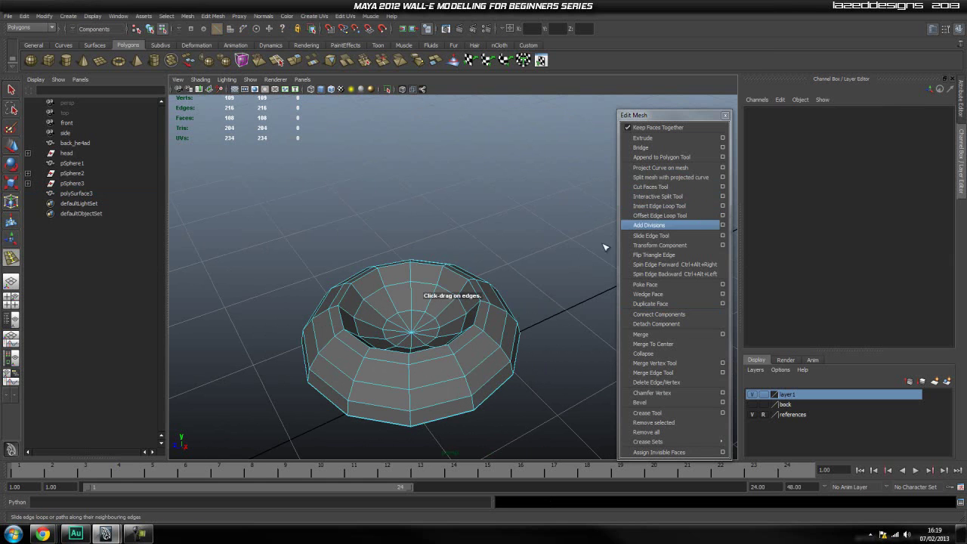
click(480, 327)
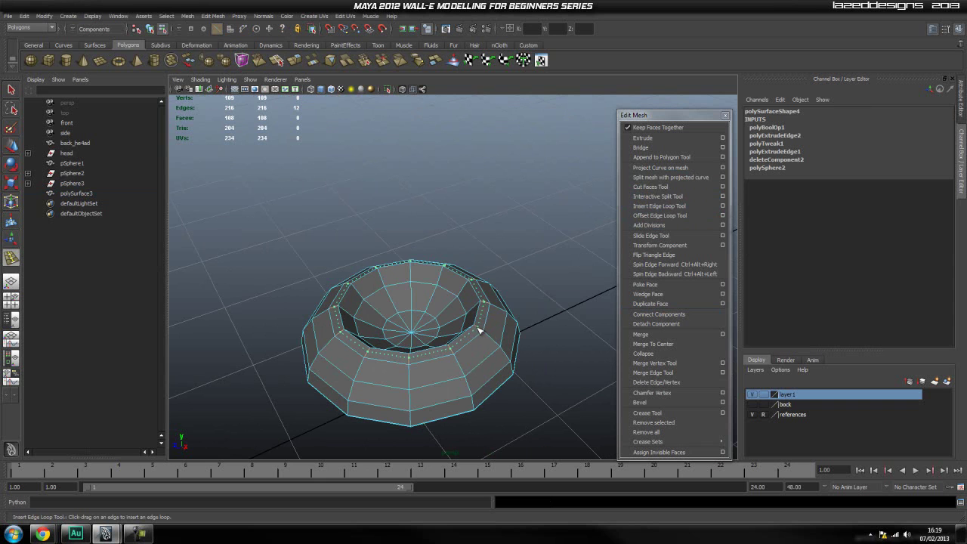
drag(478, 328, 481, 309)
Return the hollowed dome to object mode and show it in smooth preview
key(q)
right_drag(493, 328, 513, 321)
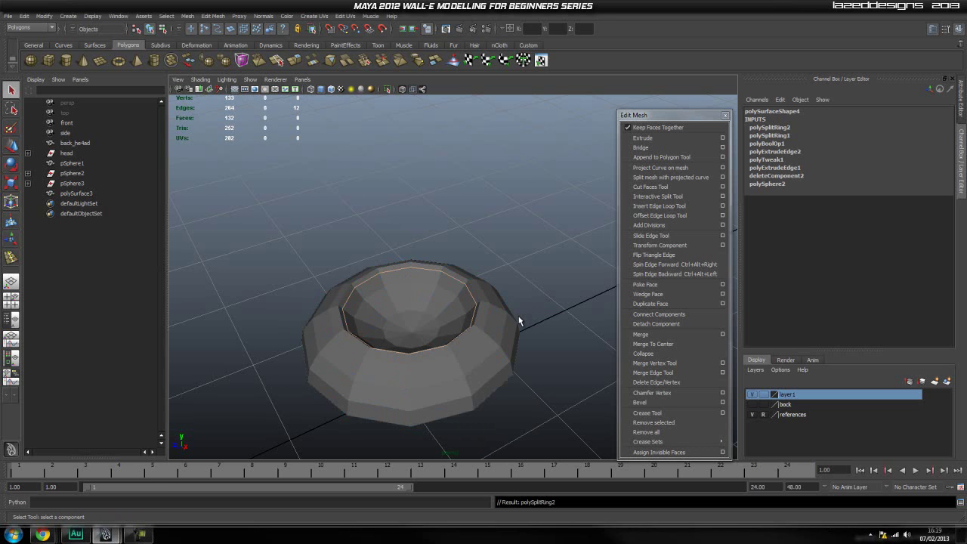
click(479, 317)
key(3)
click(544, 342)
In the front view, select all the head parts and shift them slightly towards the blueprint's centre line
scroll(544, 342, down, 1)
scroll(511, 343, down, 2)
alt+drag(511, 343, 443, 352)
scroll(442, 352, down, 5)
alt+middle_drag(416, 311, 436, 368)
key(space)
drag(456, 348, 455, 365)
scroll(454, 365, down, 6)
alt+middle_drag(477, 368, 401, 212)
alt+middle_drag(539, 146, 506, 325)
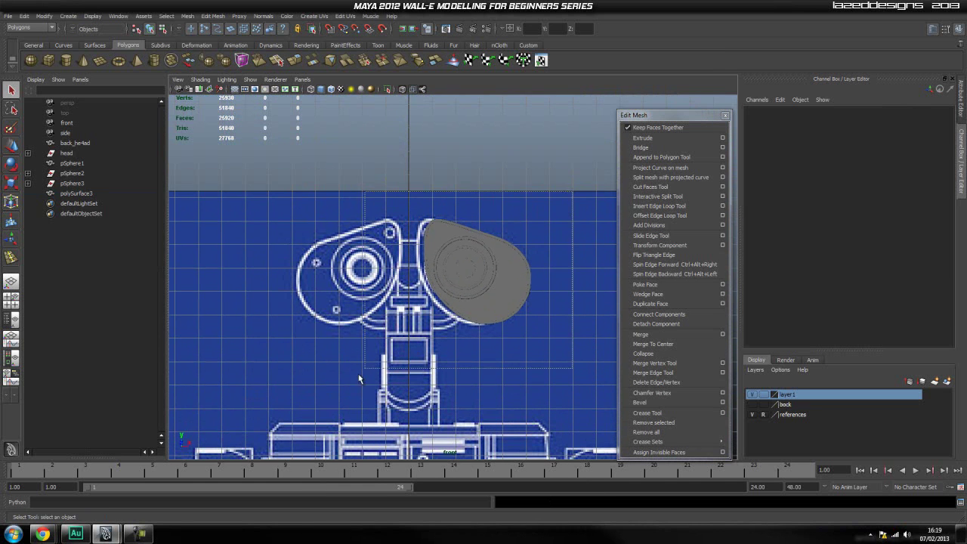
drag(358, 378, 358, 380)
key(w)
drag(498, 270, 491, 270)
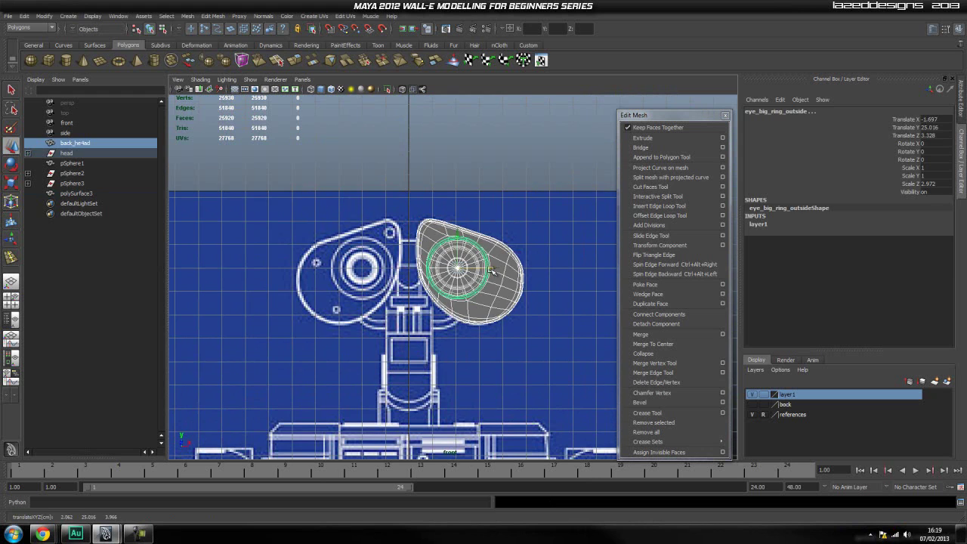
click(479, 364)
Select both domes near the ground and raise them to neck height at a Translate Y of 21.27
scroll(478, 367, down, 3)
alt+middle_drag(478, 370, 443, 163)
alt+middle_drag(456, 374, 467, 249)
drag(456, 325, 247, 412)
alt+middle_drag(440, 283, 448, 363)
drag(406, 415, 406, 98)
alt+middle_drag(435, 163, 439, 333)
drag(411, 271, 411, 219)
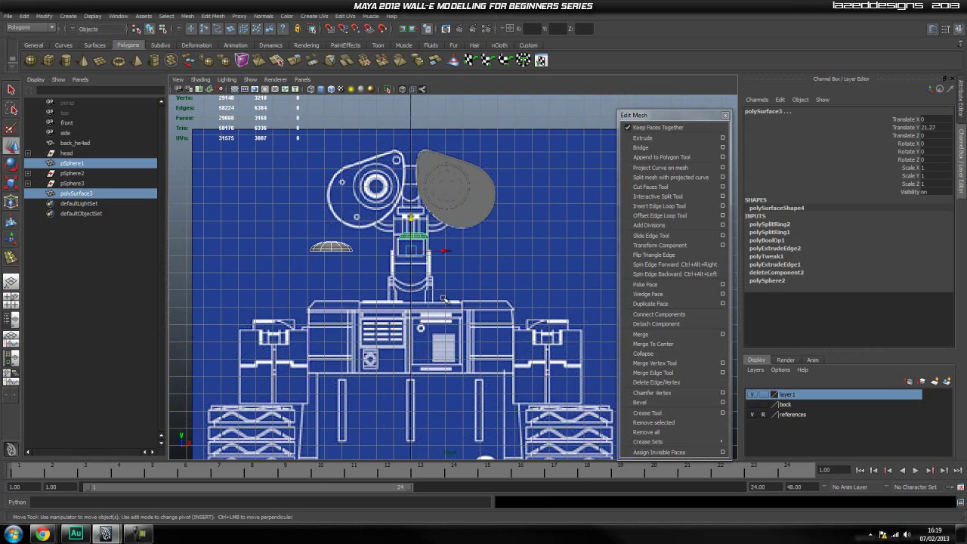
click(400, 217)
Set the hollowed dome's Rotate X to 90 so it faces the front
scroll(402, 217, up, 2)
alt+middle_drag(404, 219, 433, 285)
click(442, 294)
key(e)
drag(429, 286, 428, 326)
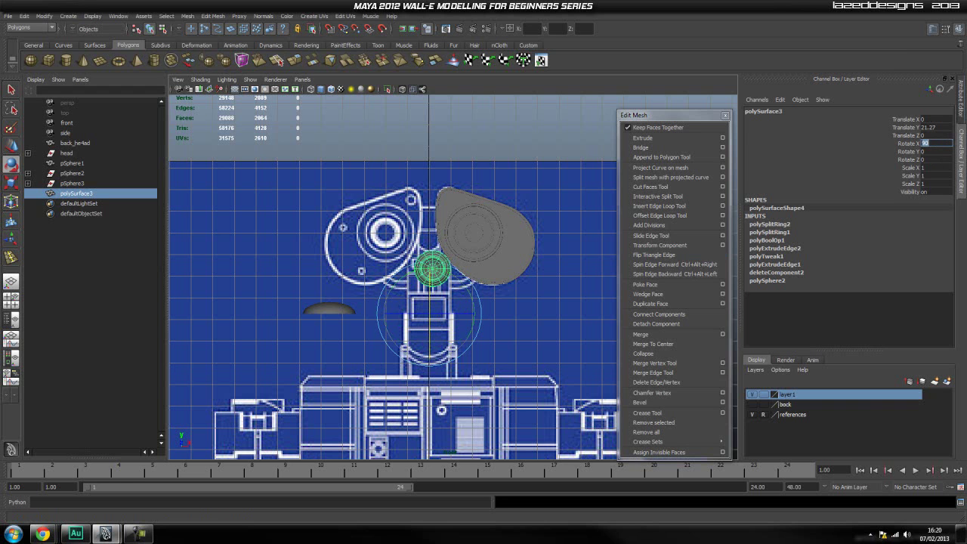
Set the plain dome's Rotate X to 90 so it also faces the front
click(326, 289)
click(329, 308)
key(r)
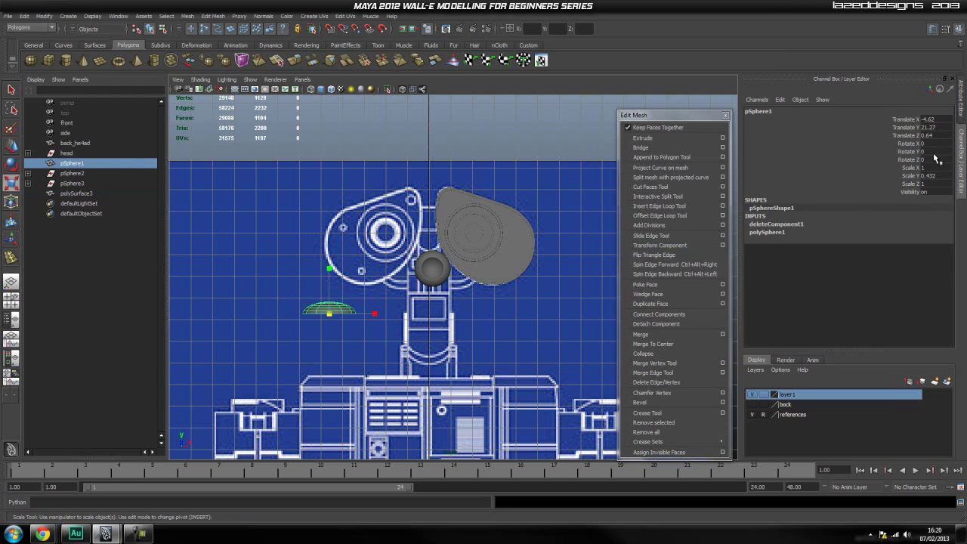
key(Return)
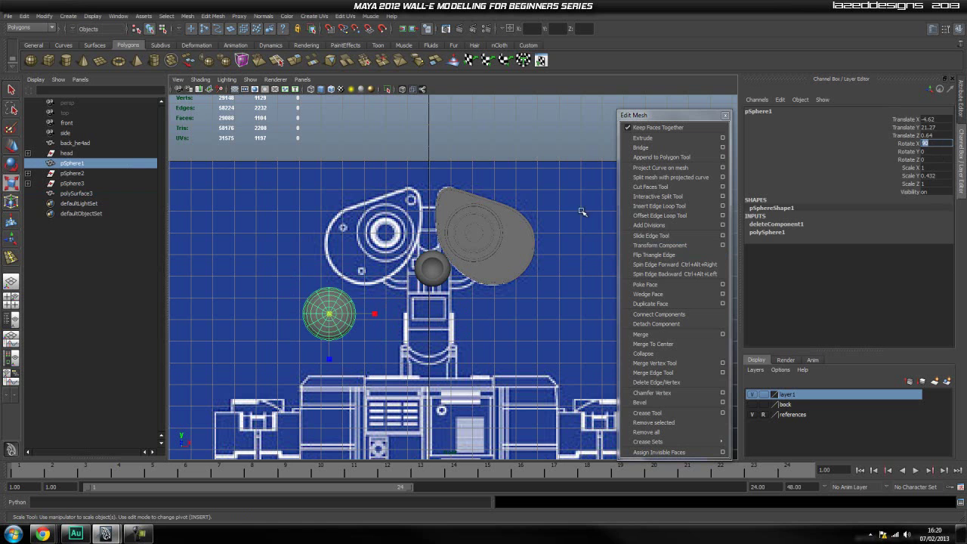
click(314, 231)
Delete the construction history on all objects in the scene
click(50, 17)
mouse_move(27, 17)
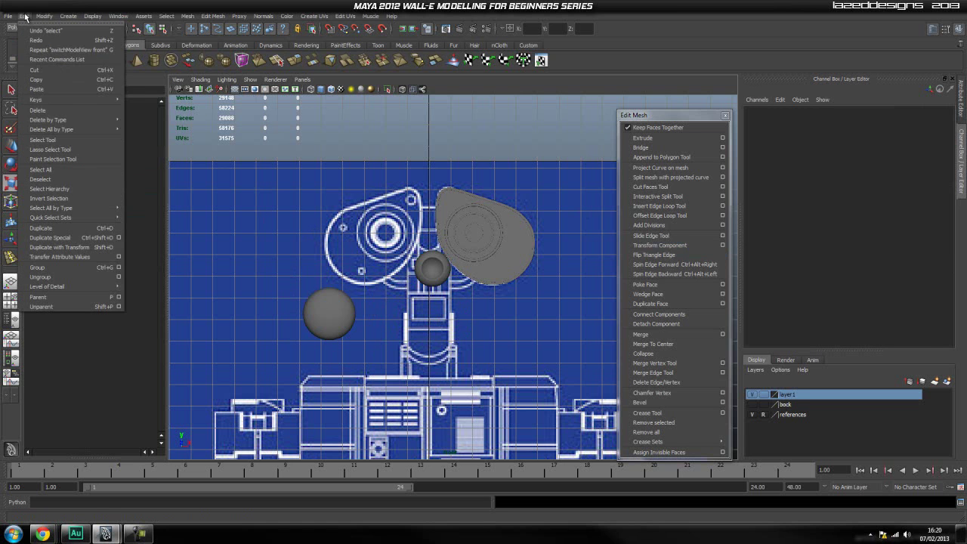
mouse_move(67, 131)
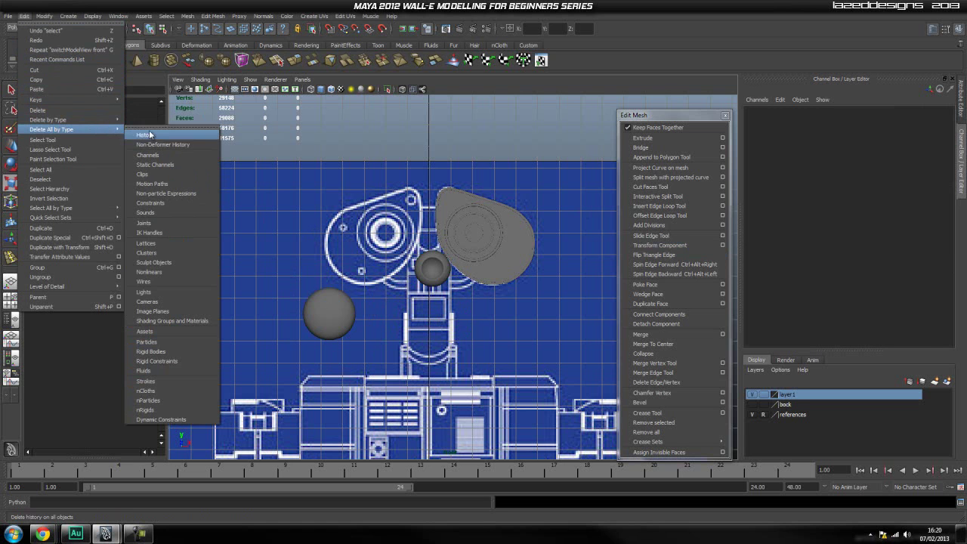
click(155, 135)
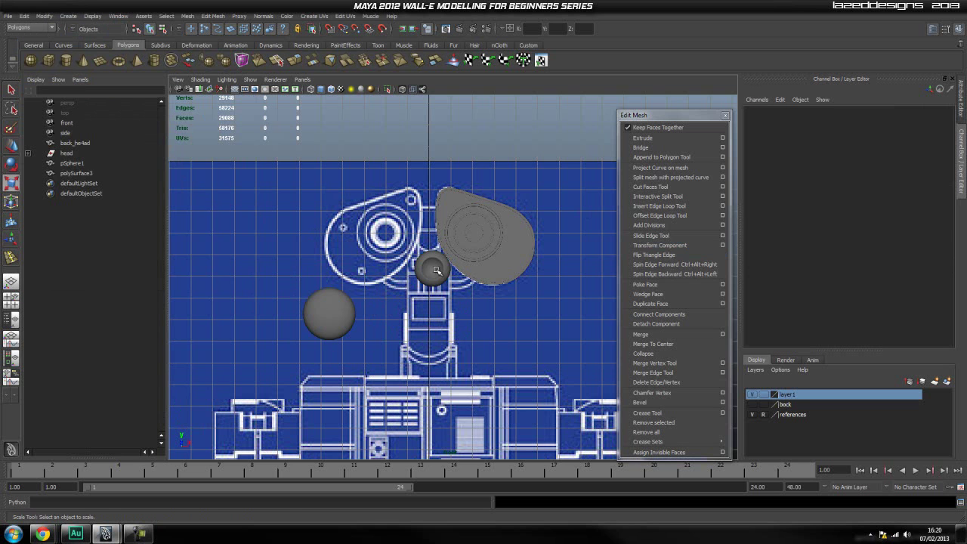
Center the pivot of the hollowed dome at the neck
click(436, 269)
key(w)
key(f)
key(space)
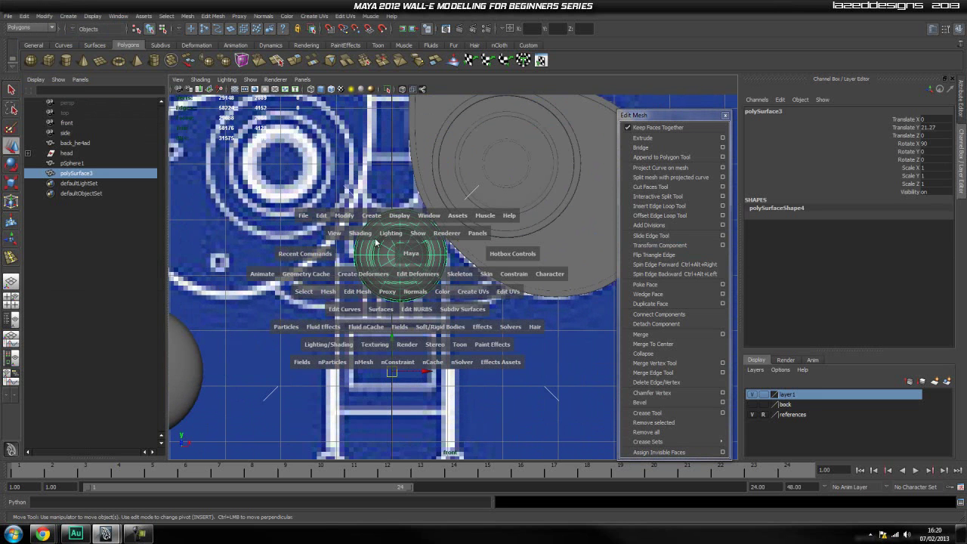
click(345, 217)
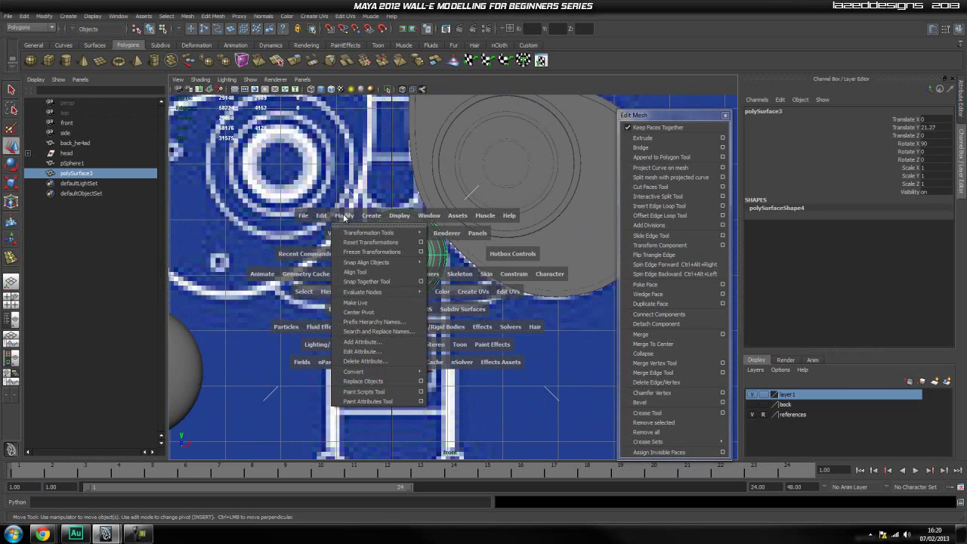
click(375, 312)
alt+middle_drag(402, 230, 353, 295)
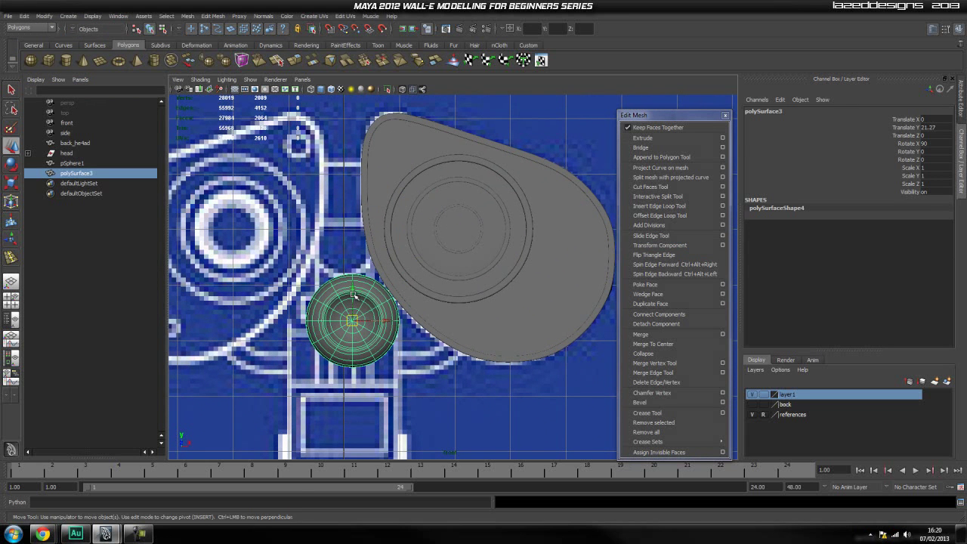
Enable X-ray shading and move the hollowed dome to the eye's upper inner corner, at about X 0.672, Y 24.346
click(402, 90)
drag(353, 321, 389, 150)
scroll(385, 157, up, 5)
alt+middle_drag(374, 162, 413, 357)
Scale the hollowed dome uniformly to about 0.192 and align it with the upper corner circle at about X 0.685, Y 24.424
key(r)
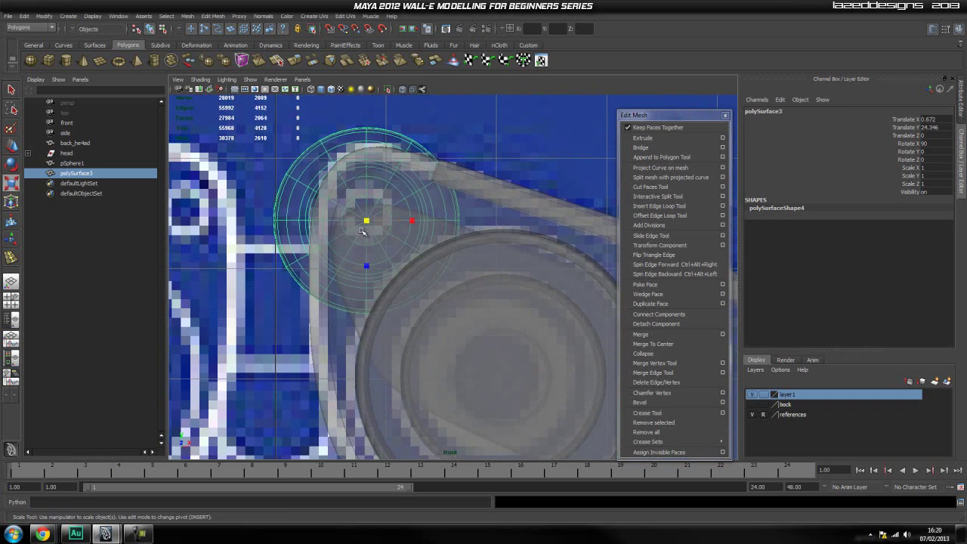
drag(368, 223, 256, 390)
scroll(321, 215, up, 3)
alt+middle_drag(319, 214, 341, 283)
key(w)
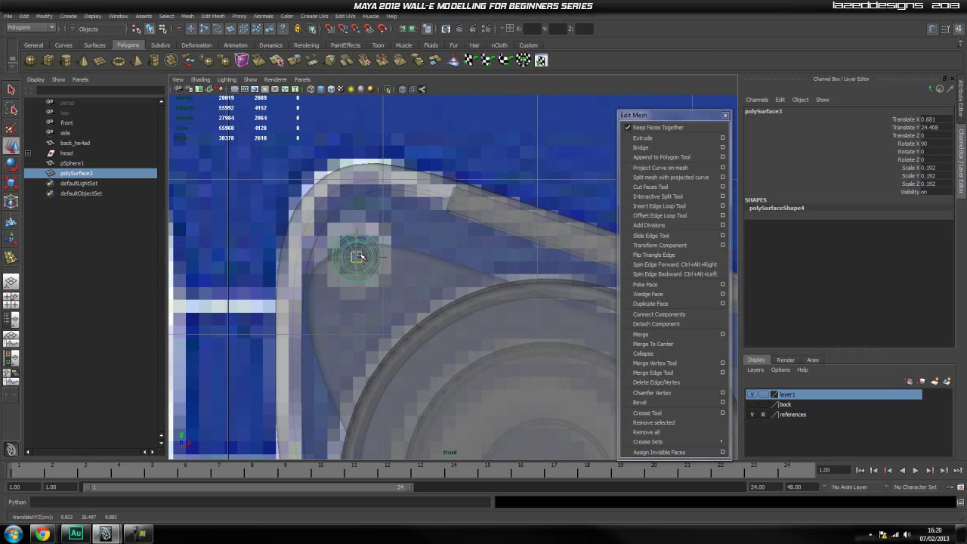
Move the plain dome beside the eye's lower bolt circle, at about X 3.518, Y 23.304
scroll(360, 256, down, 6)
alt+middle_drag(347, 367, 358, 328)
click(355, 330)
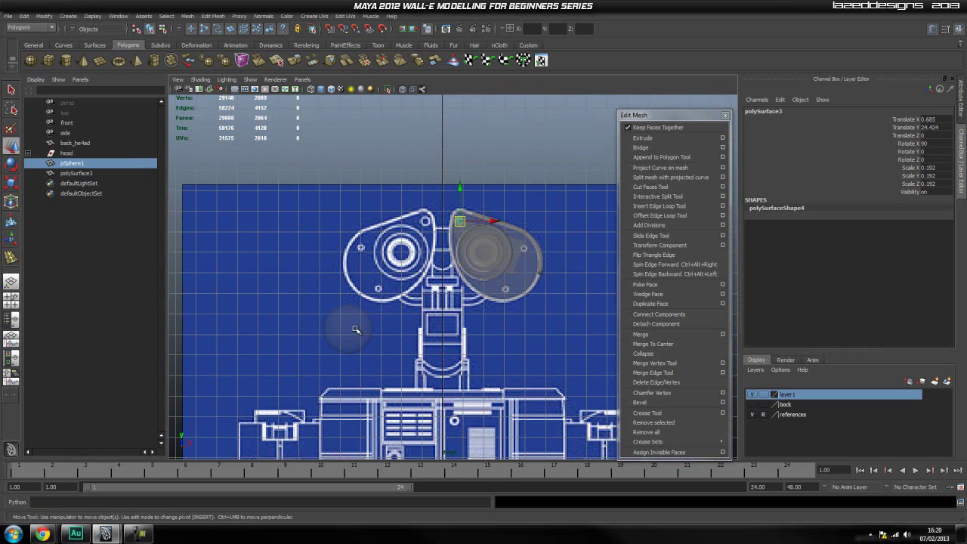
drag(350, 331, 518, 289)
scroll(581, 298, up, 5)
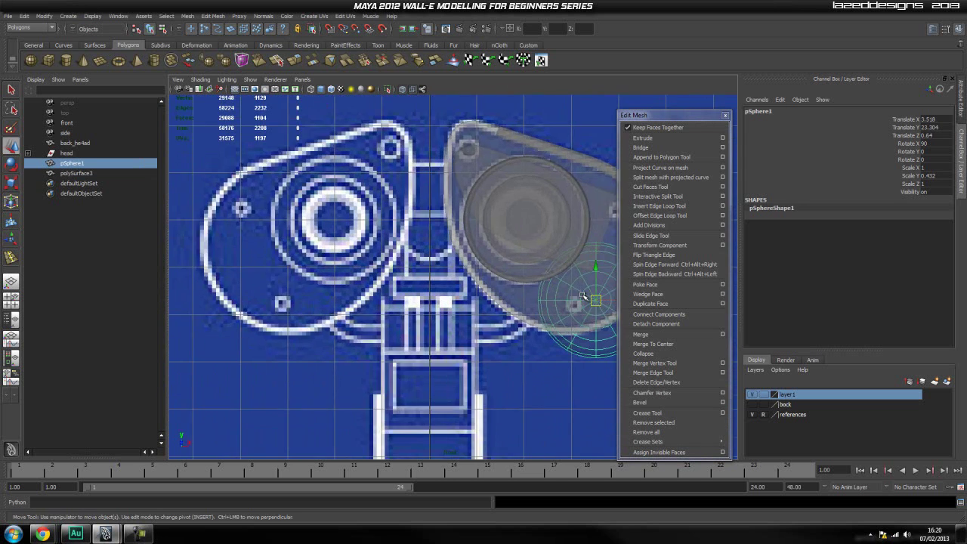
Scale the plain dome to about 0.112, 0.048, 0.112 and fit it over the lower bolt circle at about X 3.088, Y 23.205
alt+middle_drag(583, 297, 419, 297)
scroll(419, 297, up, 3)
alt+middle_drag(522, 353, 458, 315)
key(r)
drag(448, 292, 284, 468)
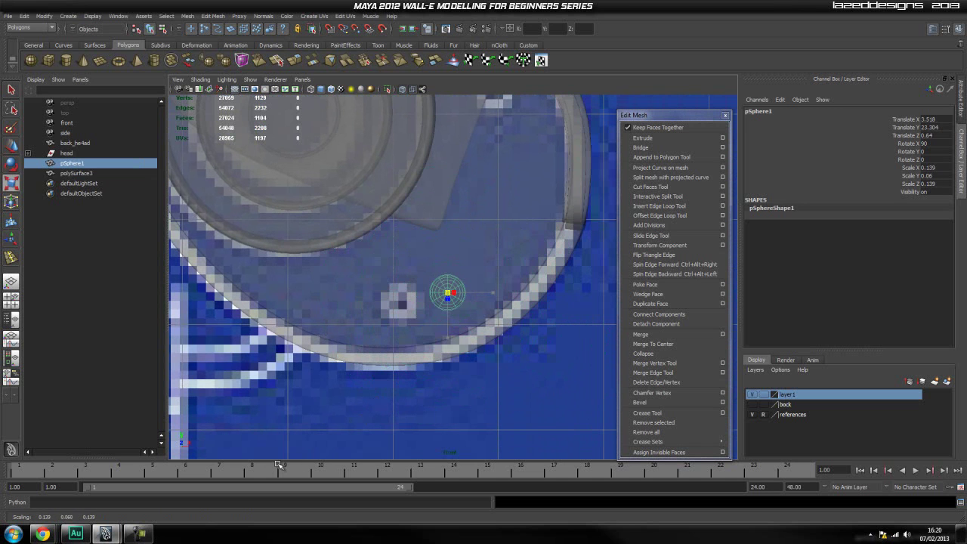
scroll(388, 341, up, 3)
alt+middle_drag(420, 318, 427, 337)
key(w)
drag(455, 318, 508, 106)
key(r)
Duplicate the small plain dome and move the copy onto the upper outer bolt circle, at about X 3.969, Y 25.226
key(ctrl+d)
key(w)
alt+middle_drag(548, 189, 487, 381)
drag(445, 295, 456, 215)
Switch to the perspective view, frame the head from the side and turn off X-ray shading
key(space)
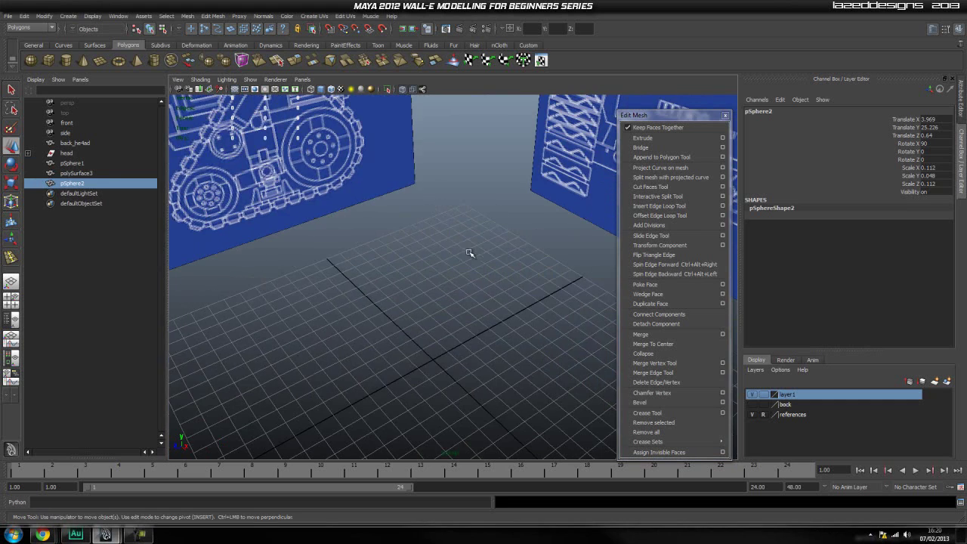
scroll(537, 274, down, 5)
alt+middle_drag(537, 274, 497, 327)
alt+drag(498, 329, 466, 289)
scroll(398, 286, up, 5)
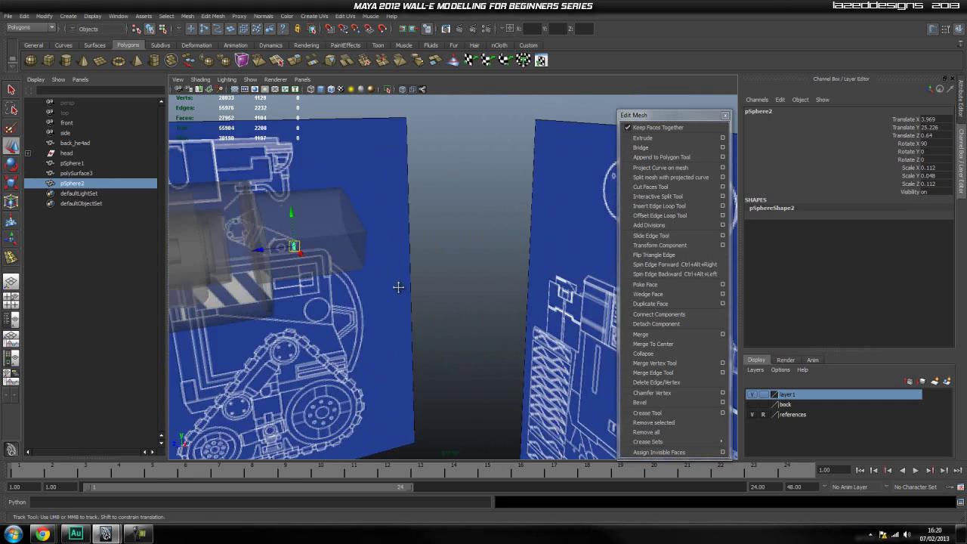
alt+middle_drag(398, 285, 446, 289)
click(404, 90)
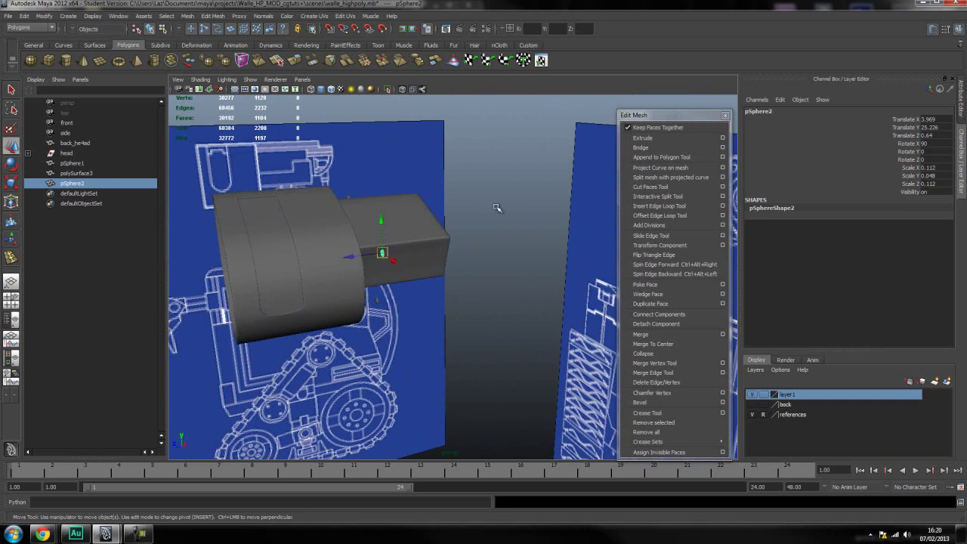
Select all three small domes and move them forward onto the eye's front plate, to a Translate Z of about 5.419
click(494, 209)
drag(96, 187, 98, 167)
drag(343, 308, 391, 304)
alt+middle_drag(390, 305, 393, 362)
alt+right_drag(393, 362, 461, 430)
alt+middle_drag(461, 430, 452, 313)
scroll(451, 316, down, 5)
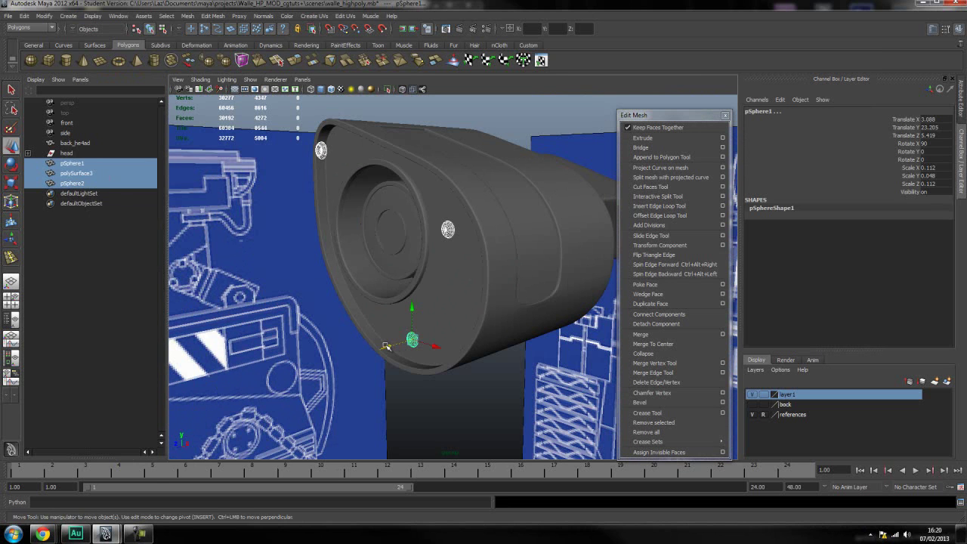